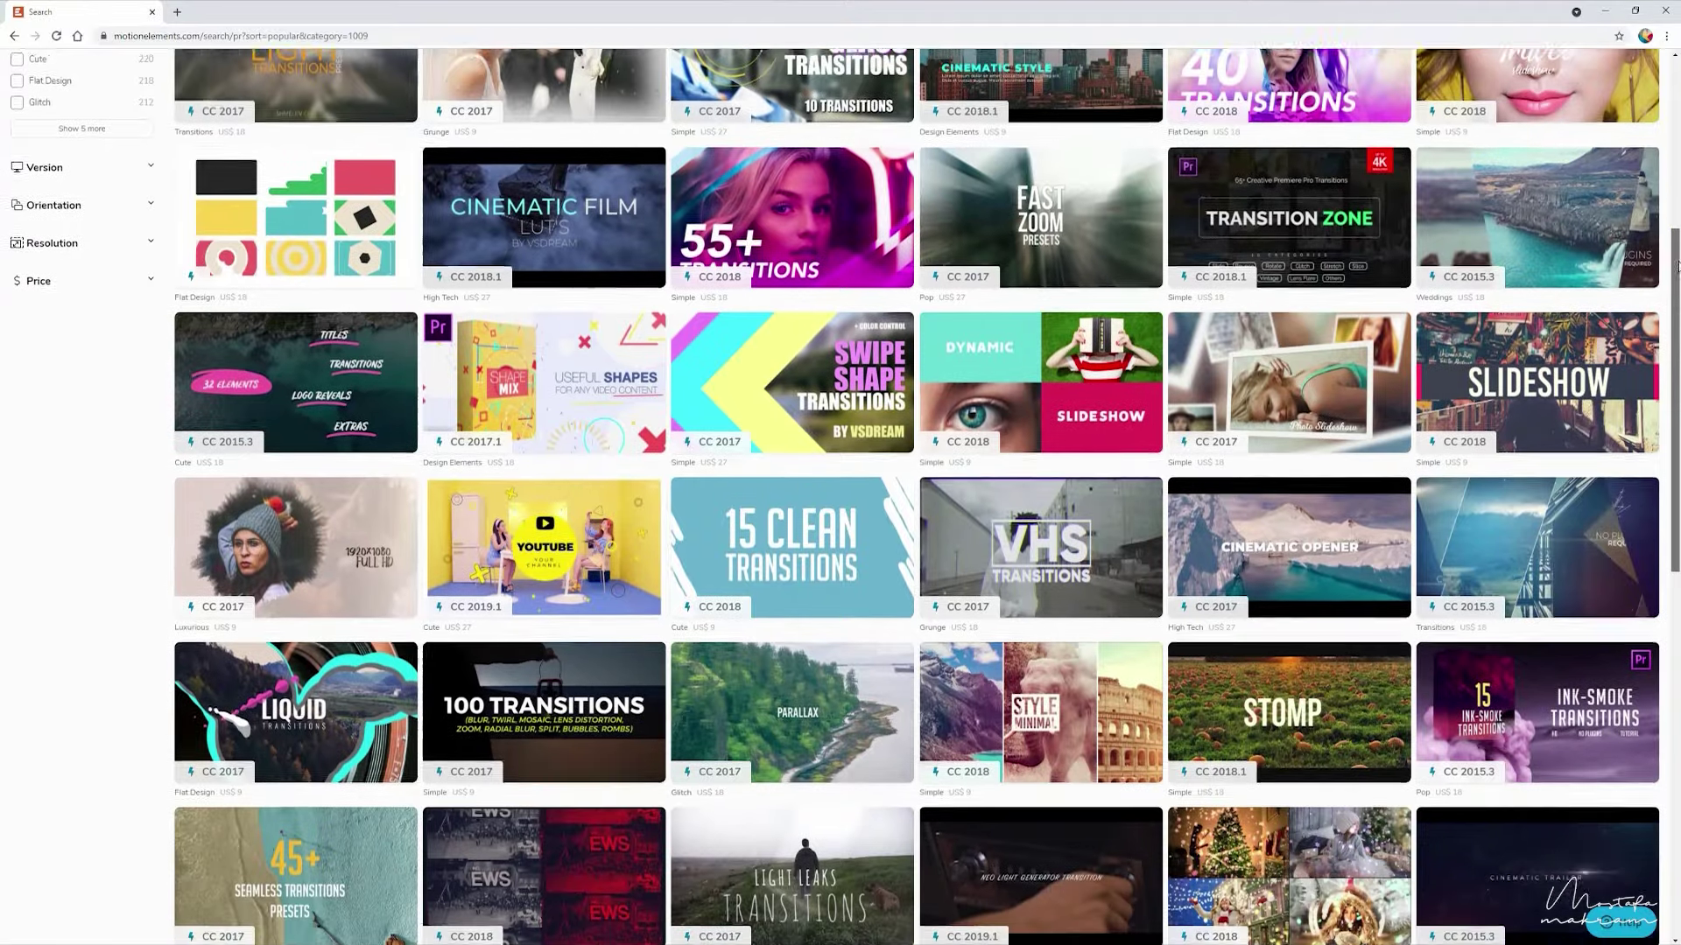
Step: Reset the Default workspace to its saved panel layout from the Workspace menu
left_click_drag(1676, 265, 1672, 442)
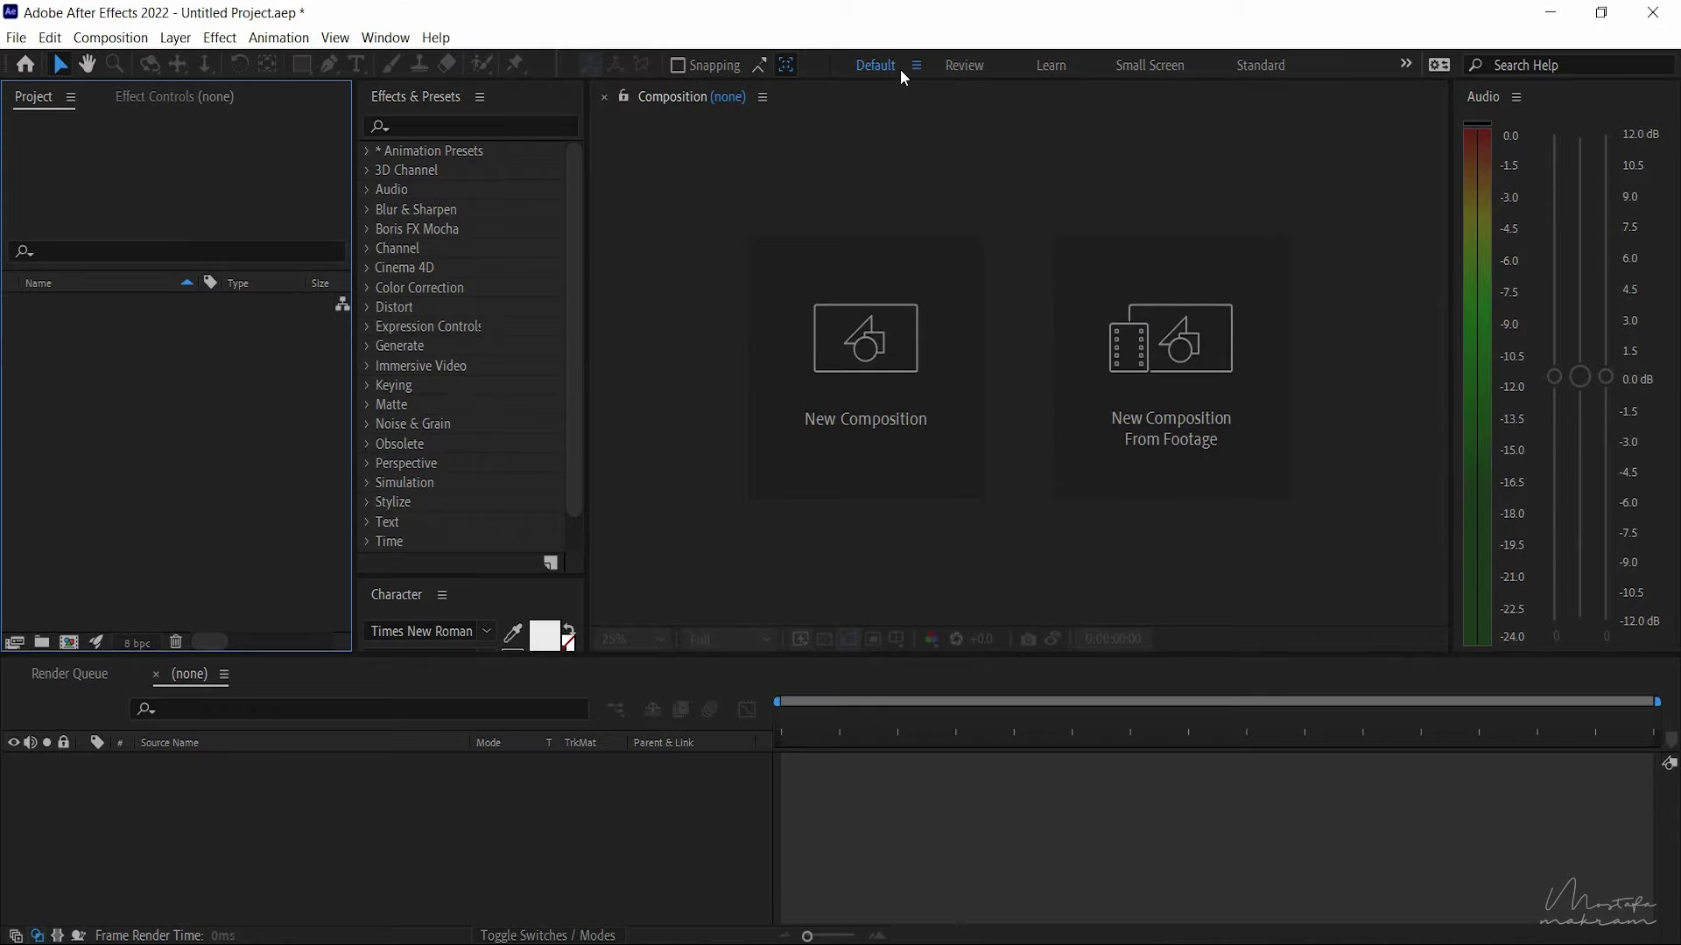
left_click(381, 38)
mouse_move(441, 53)
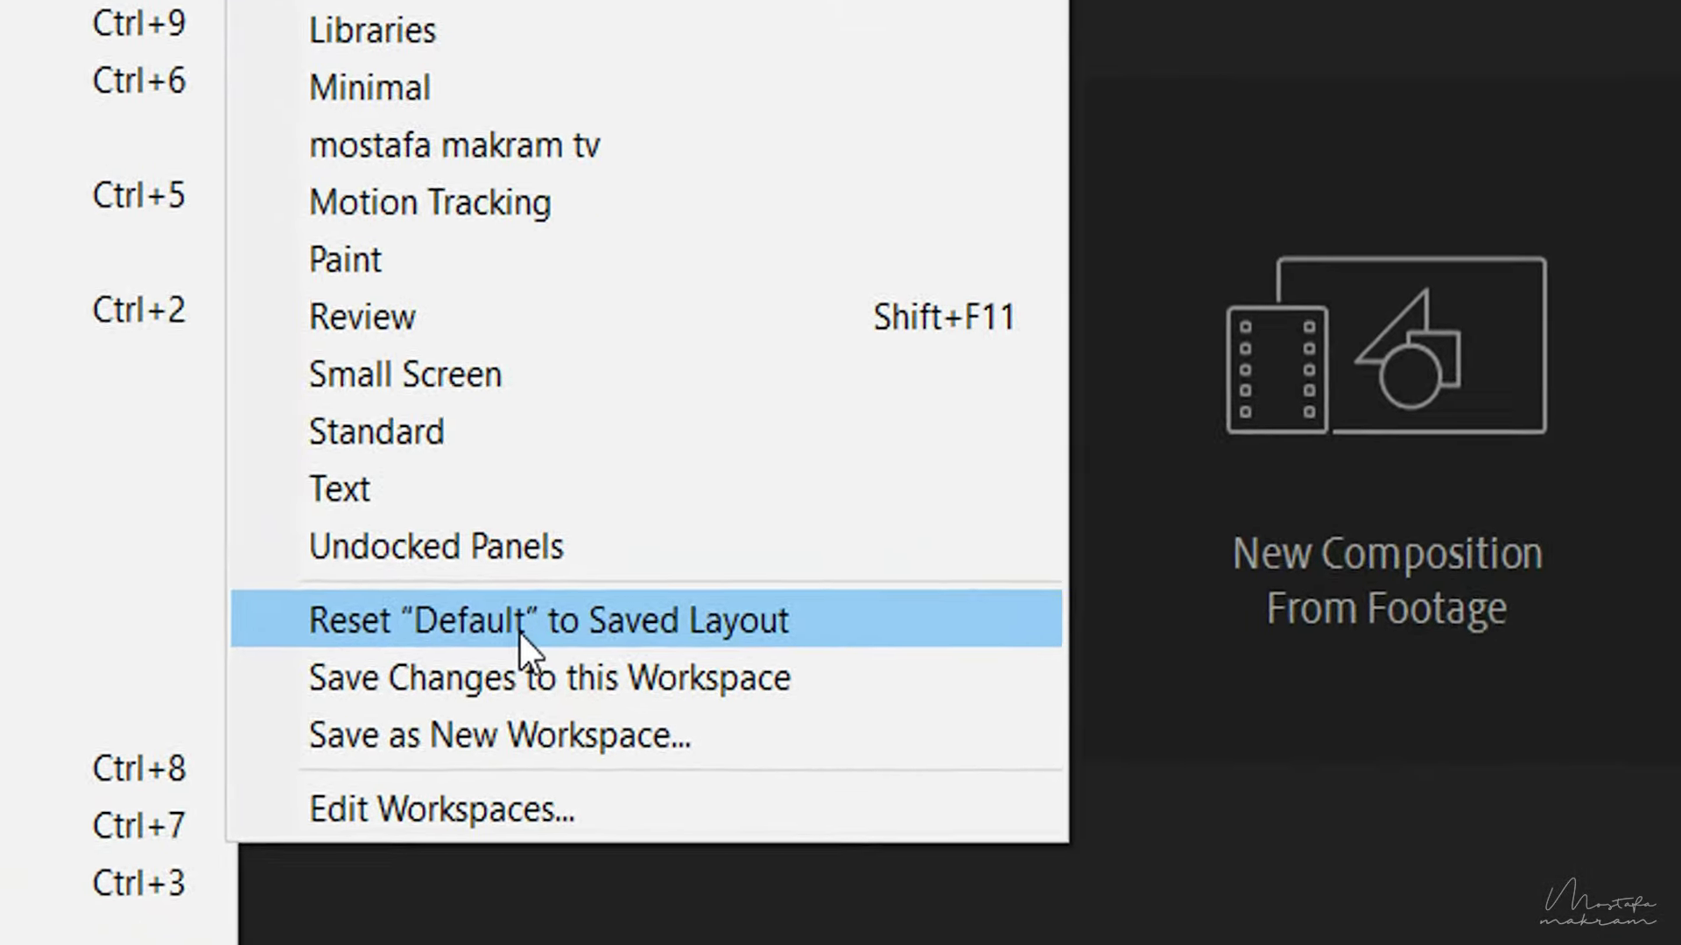
left_click(520, 635)
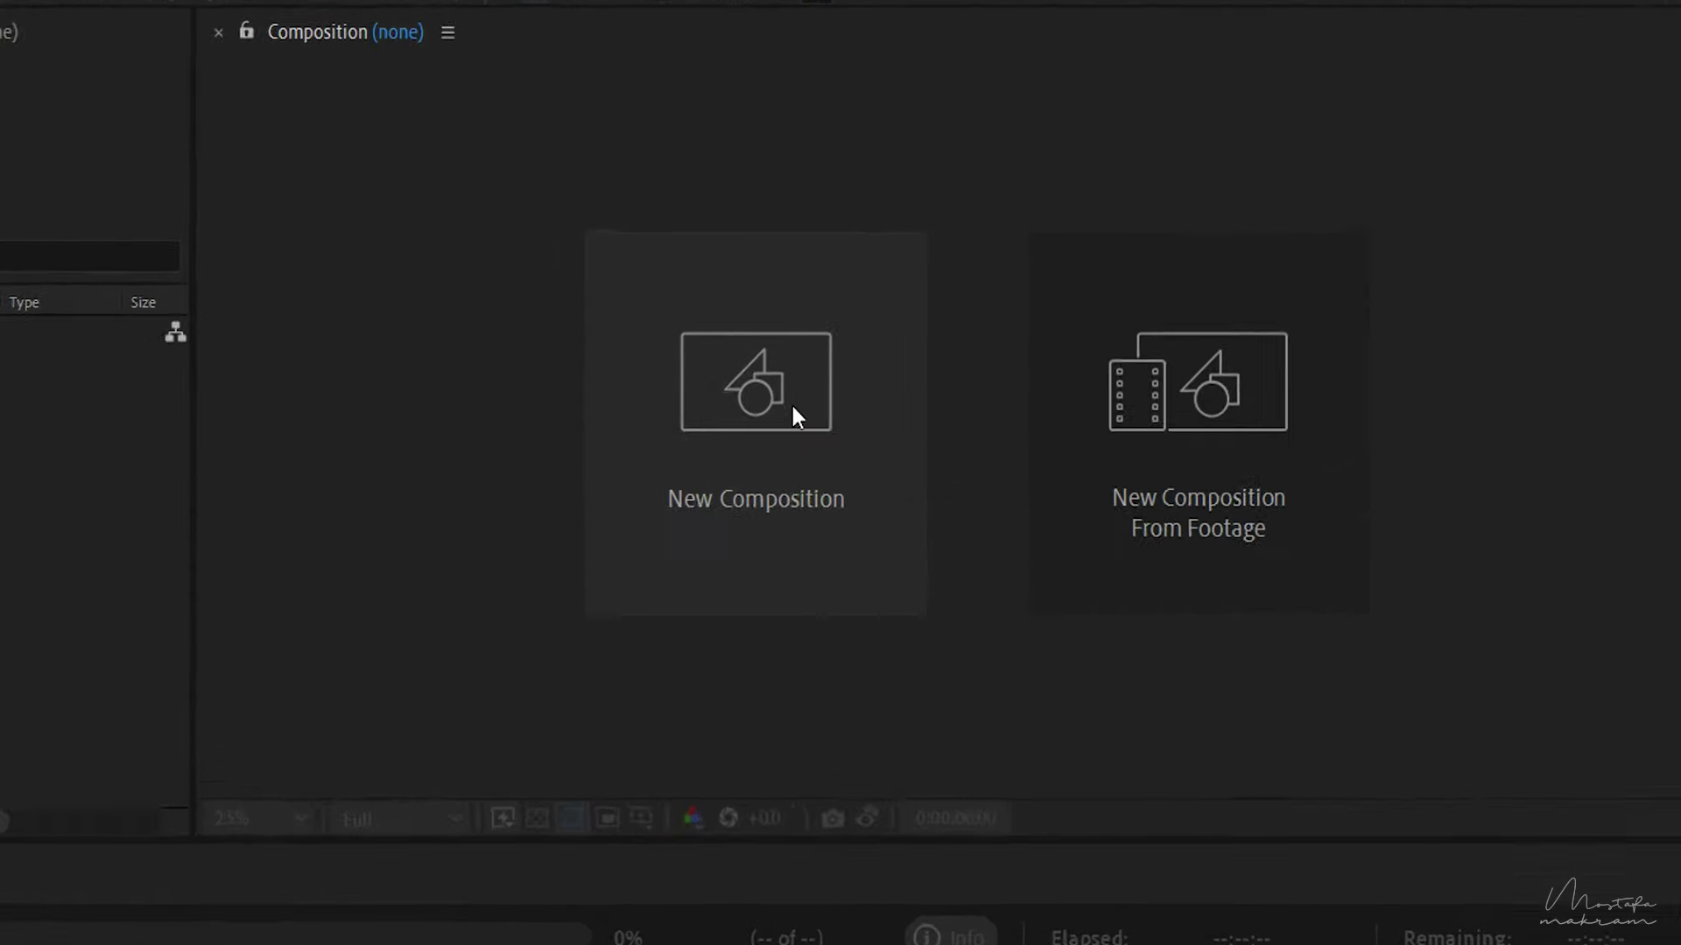
Step: Start a composition named 'mostafa' at 1920 px width with the HDTV 1080 29.97 preset
left_click(760, 370)
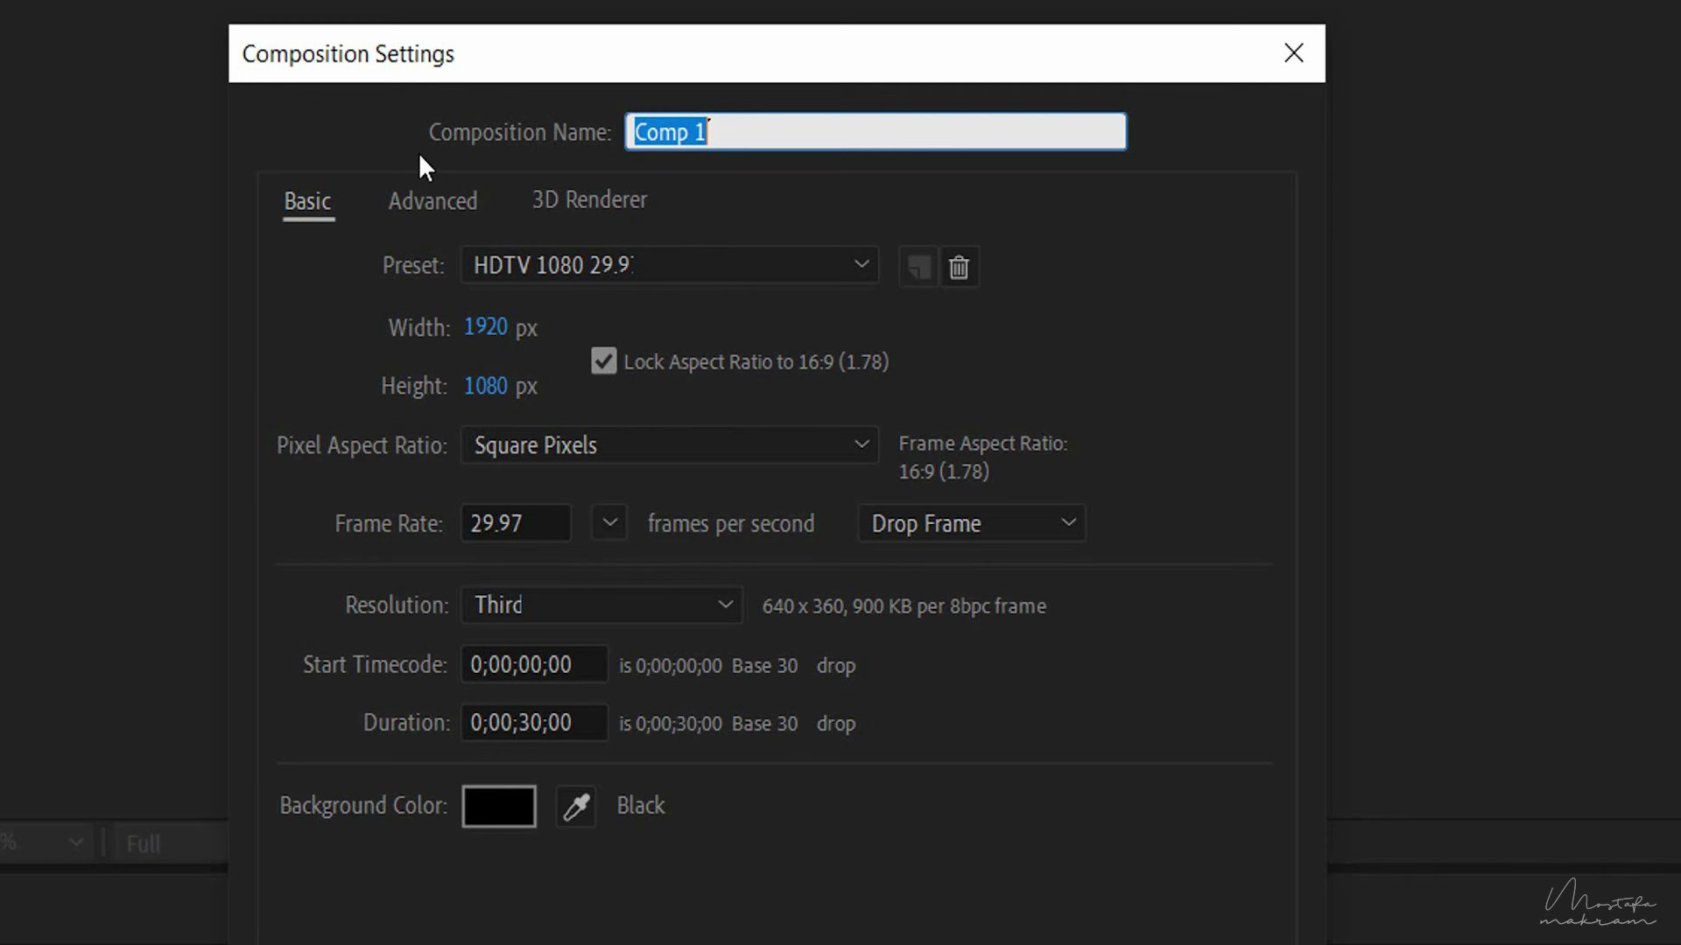
type("mostafa")
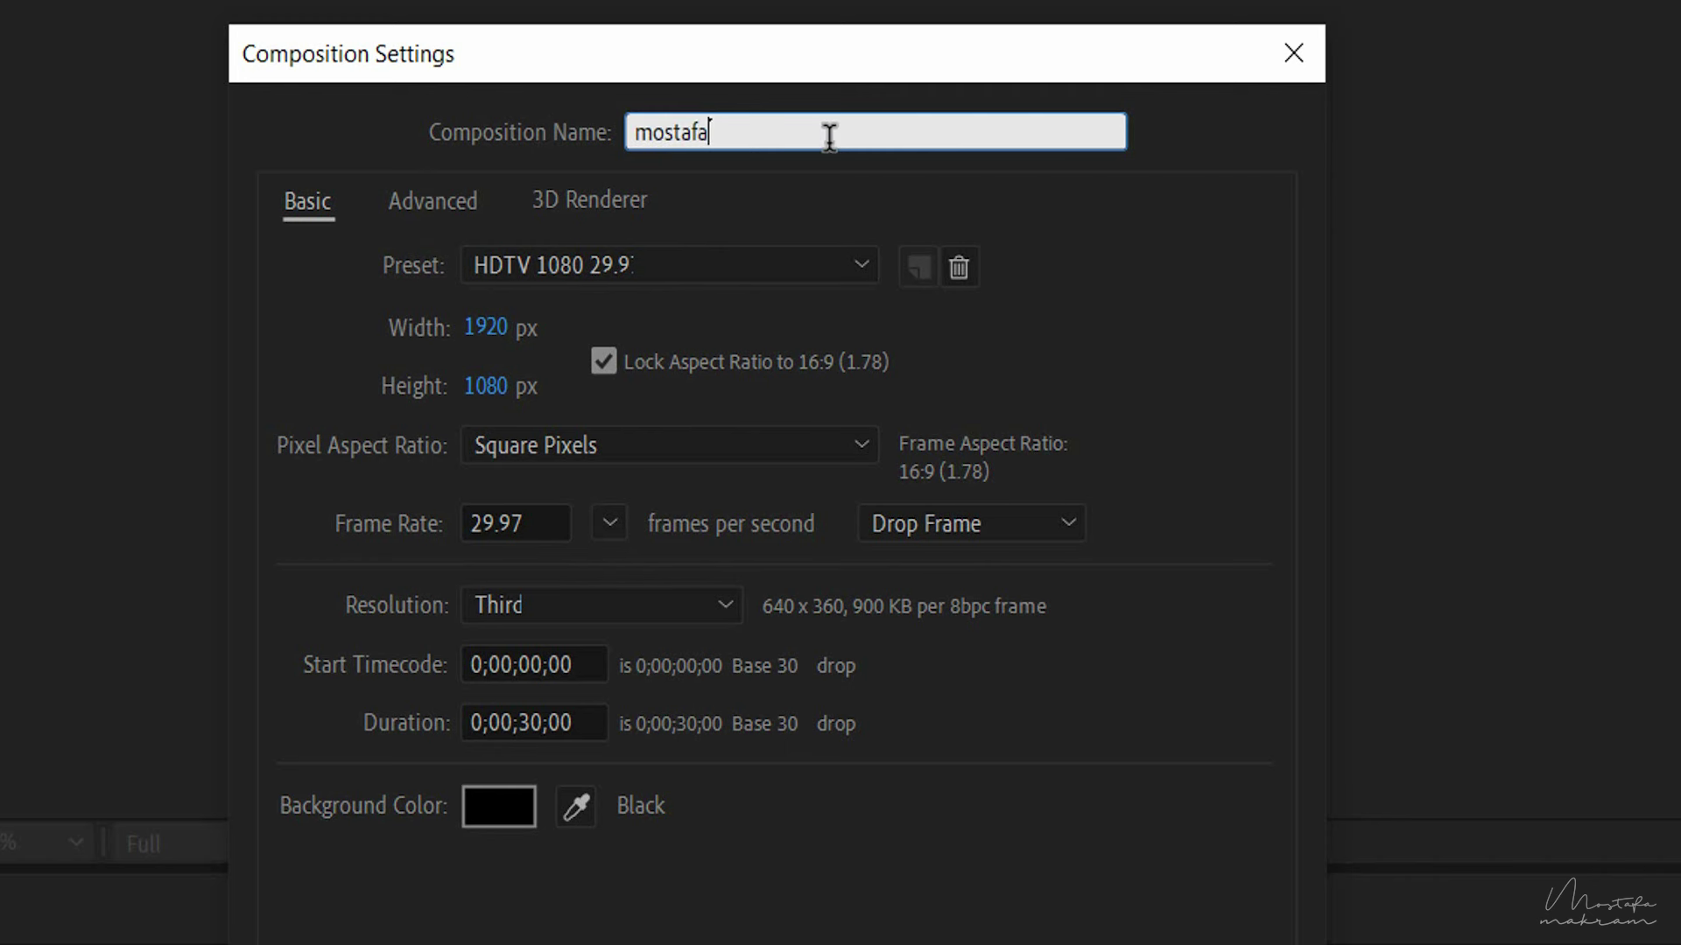
left_click(523, 264)
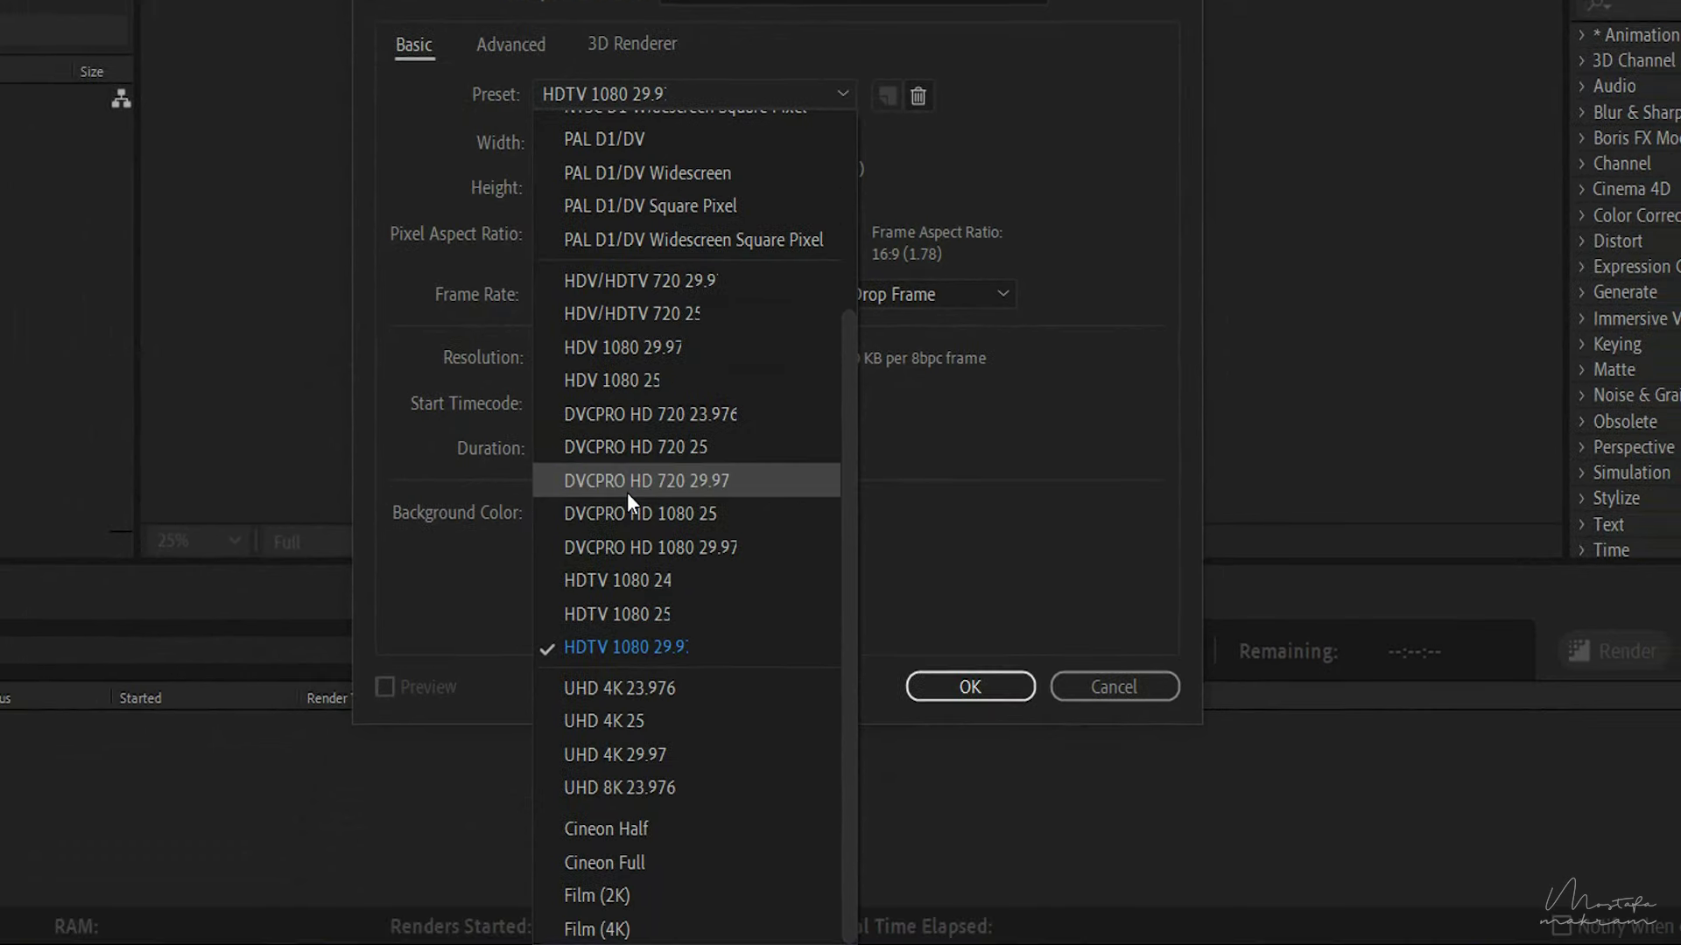
key("Escape")
left_click(554, 145)
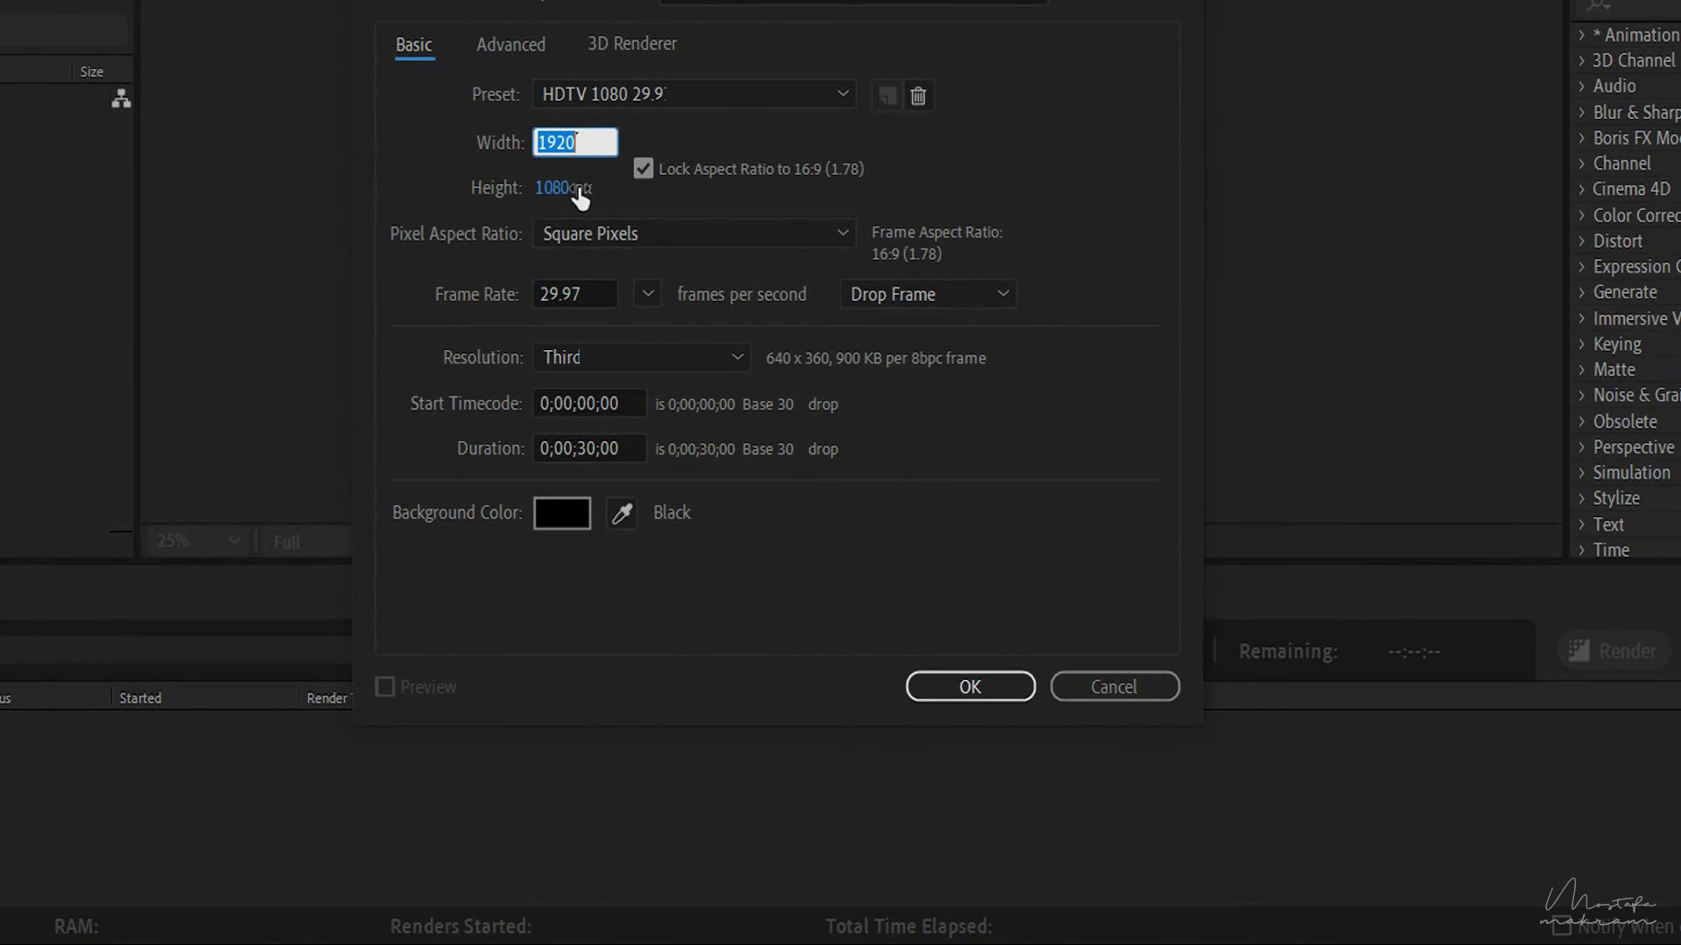
left_click(1105, 145)
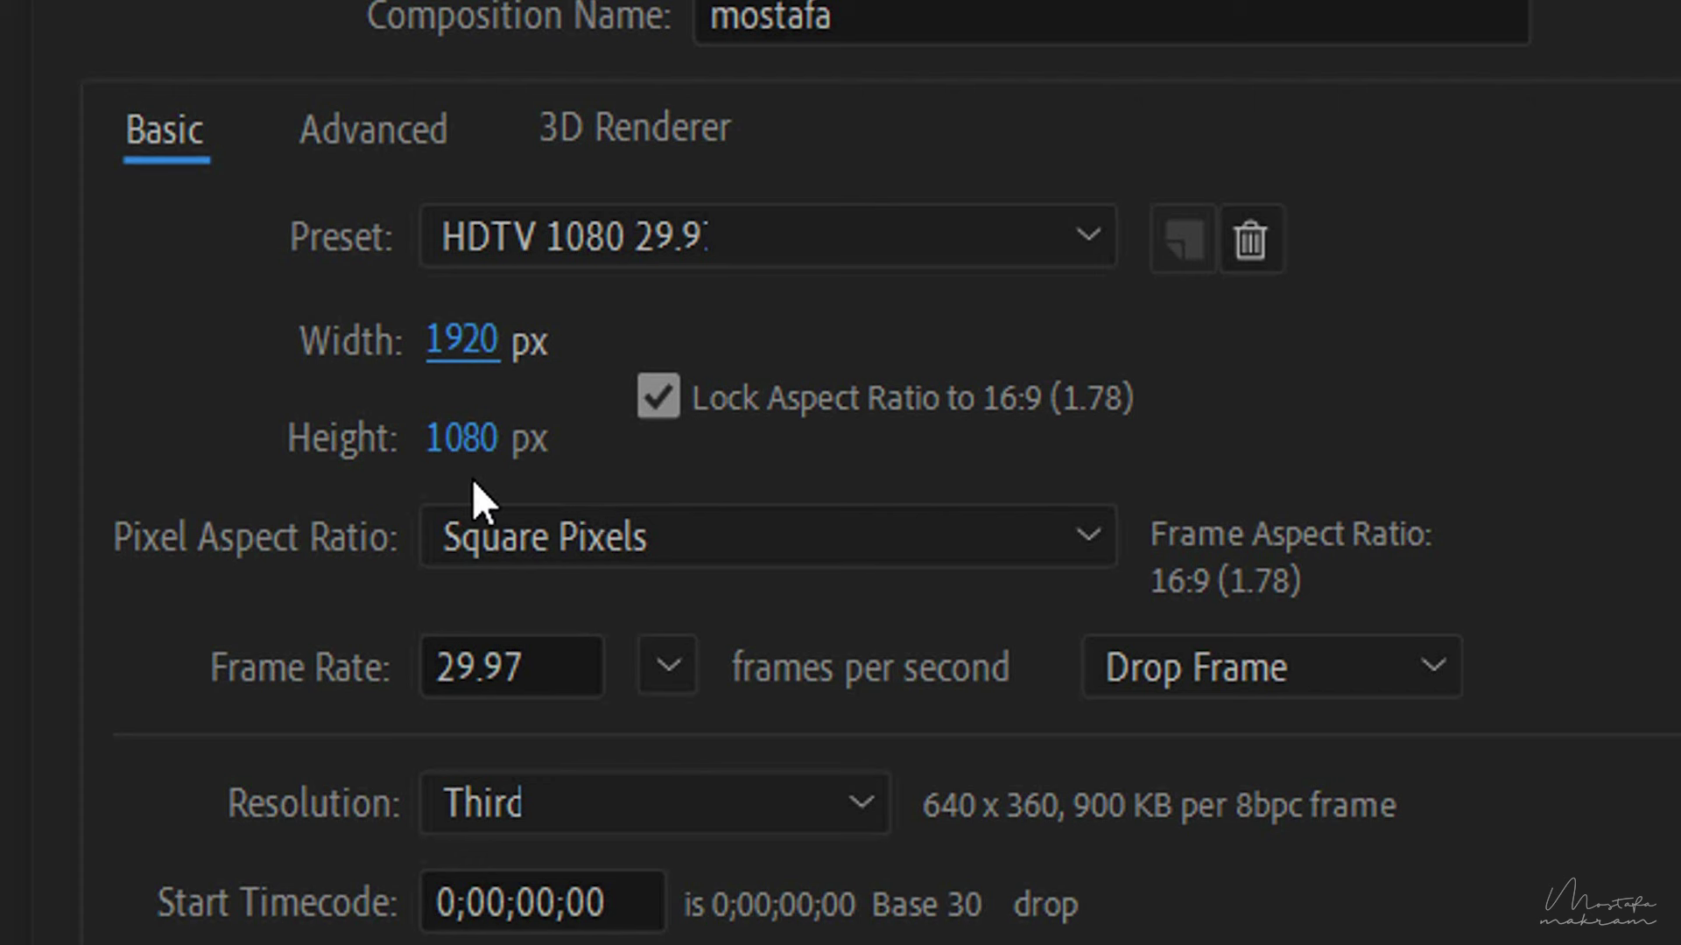
left_click(698, 247)
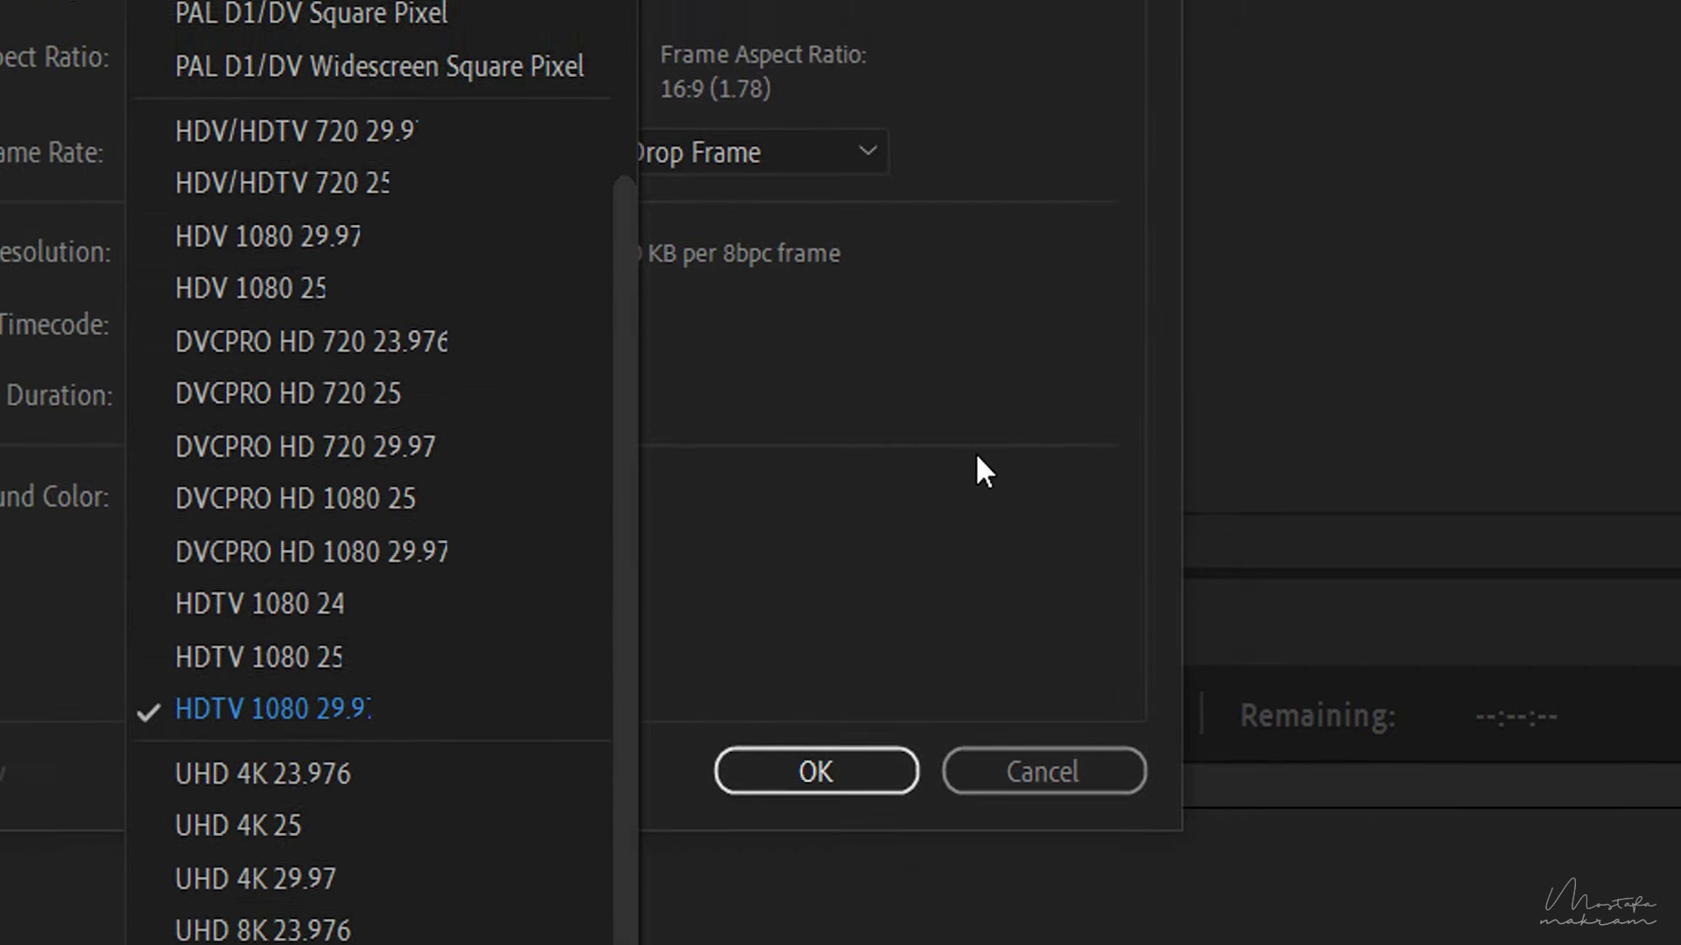
Step: Change the frame rate to 25 fps so the preset becomes HDTV 1080 25
left_click(977, 457)
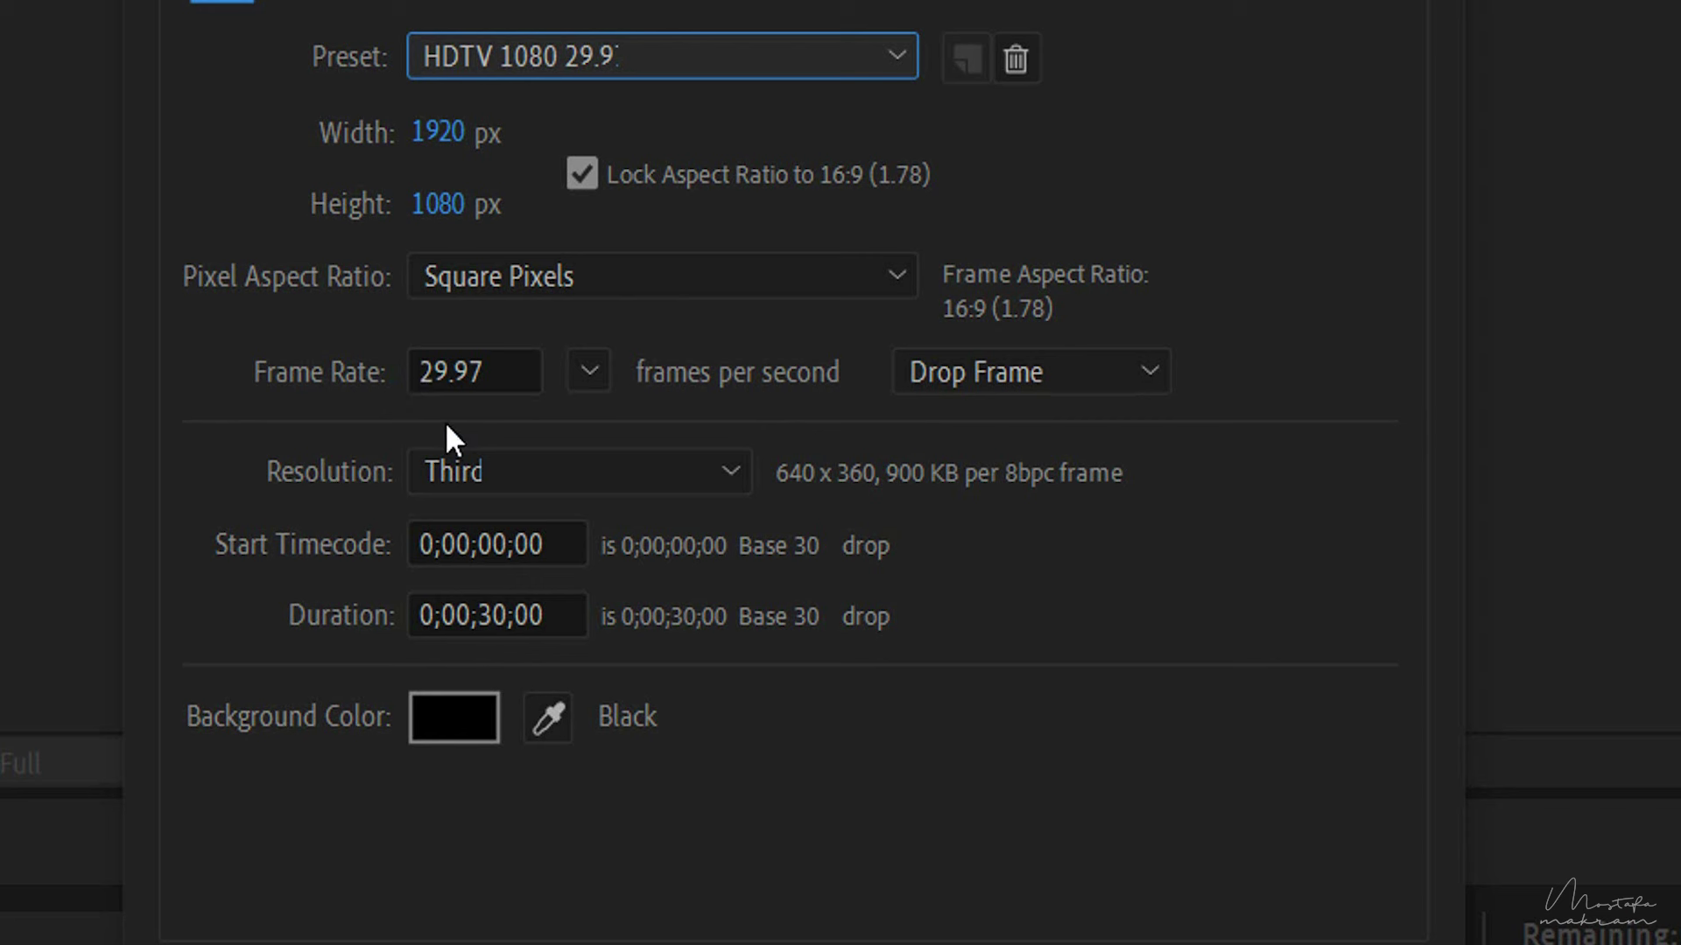
left_click(498, 368)
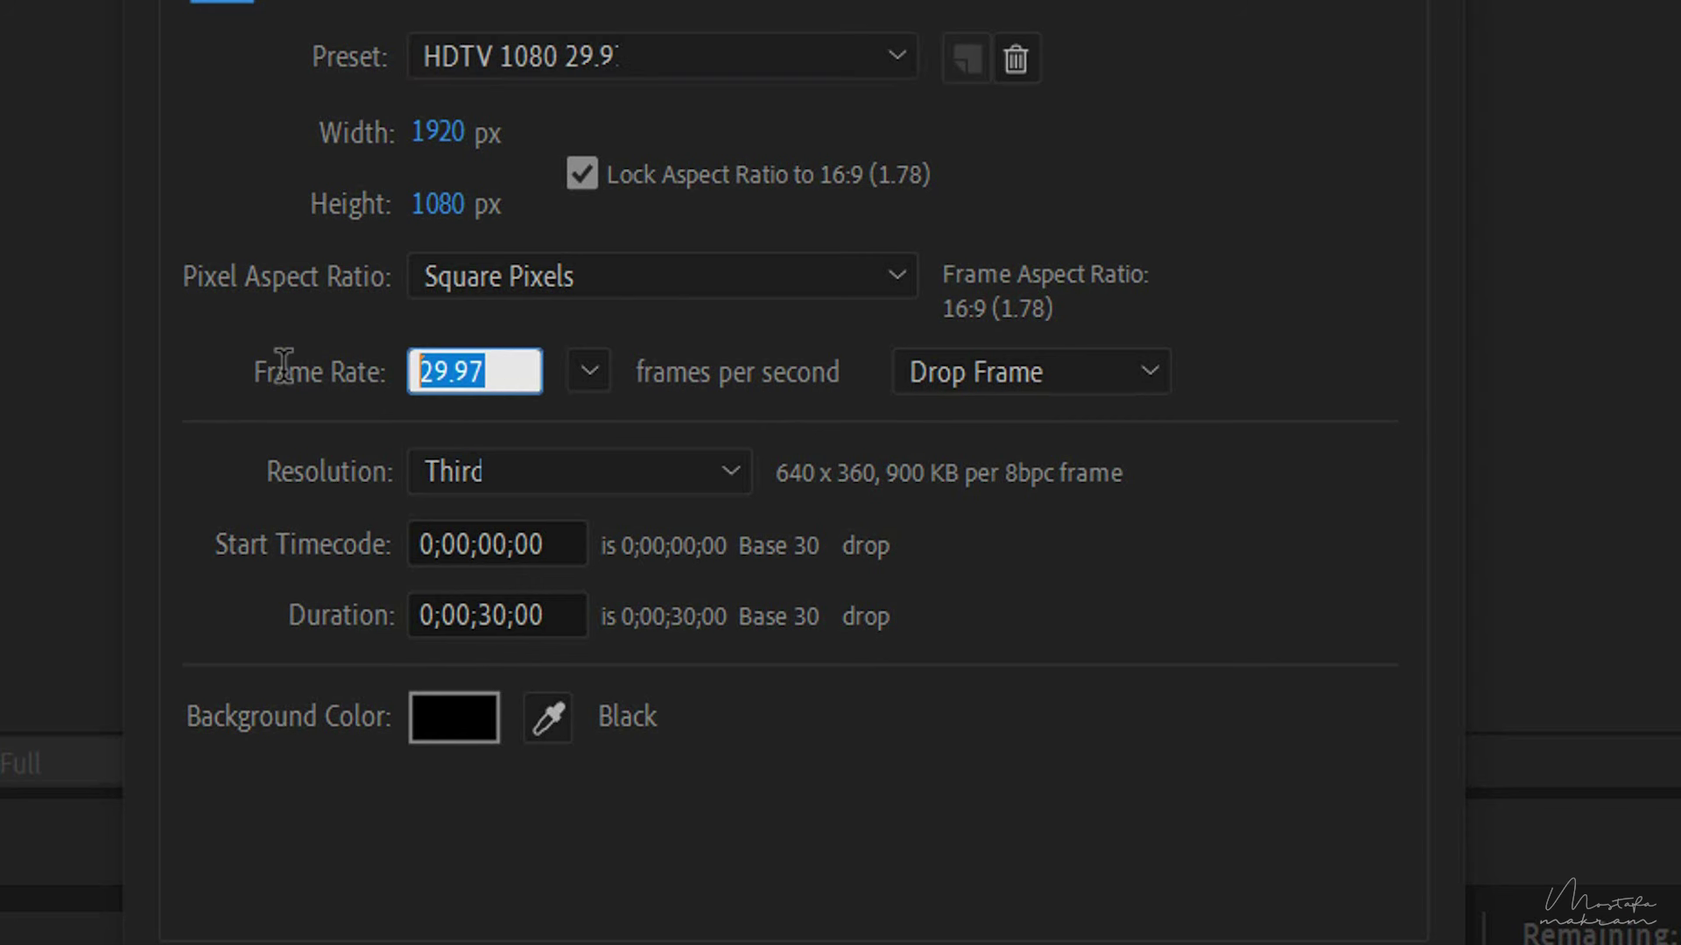
left_click(1172, 643)
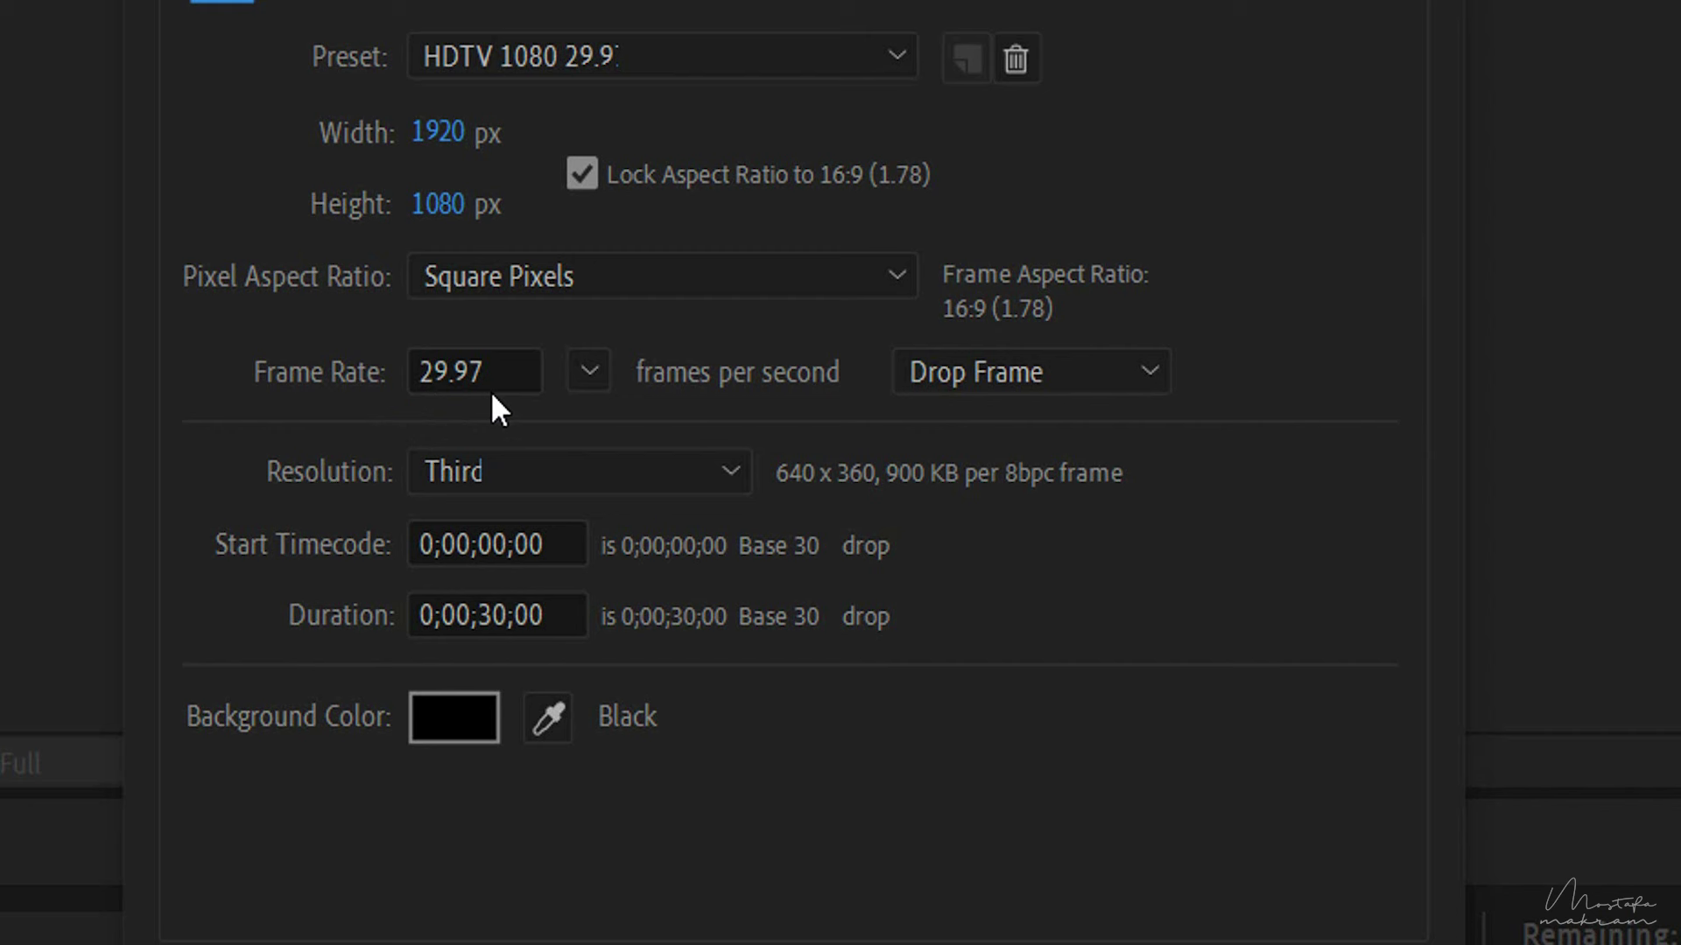
left_click(523, 359)
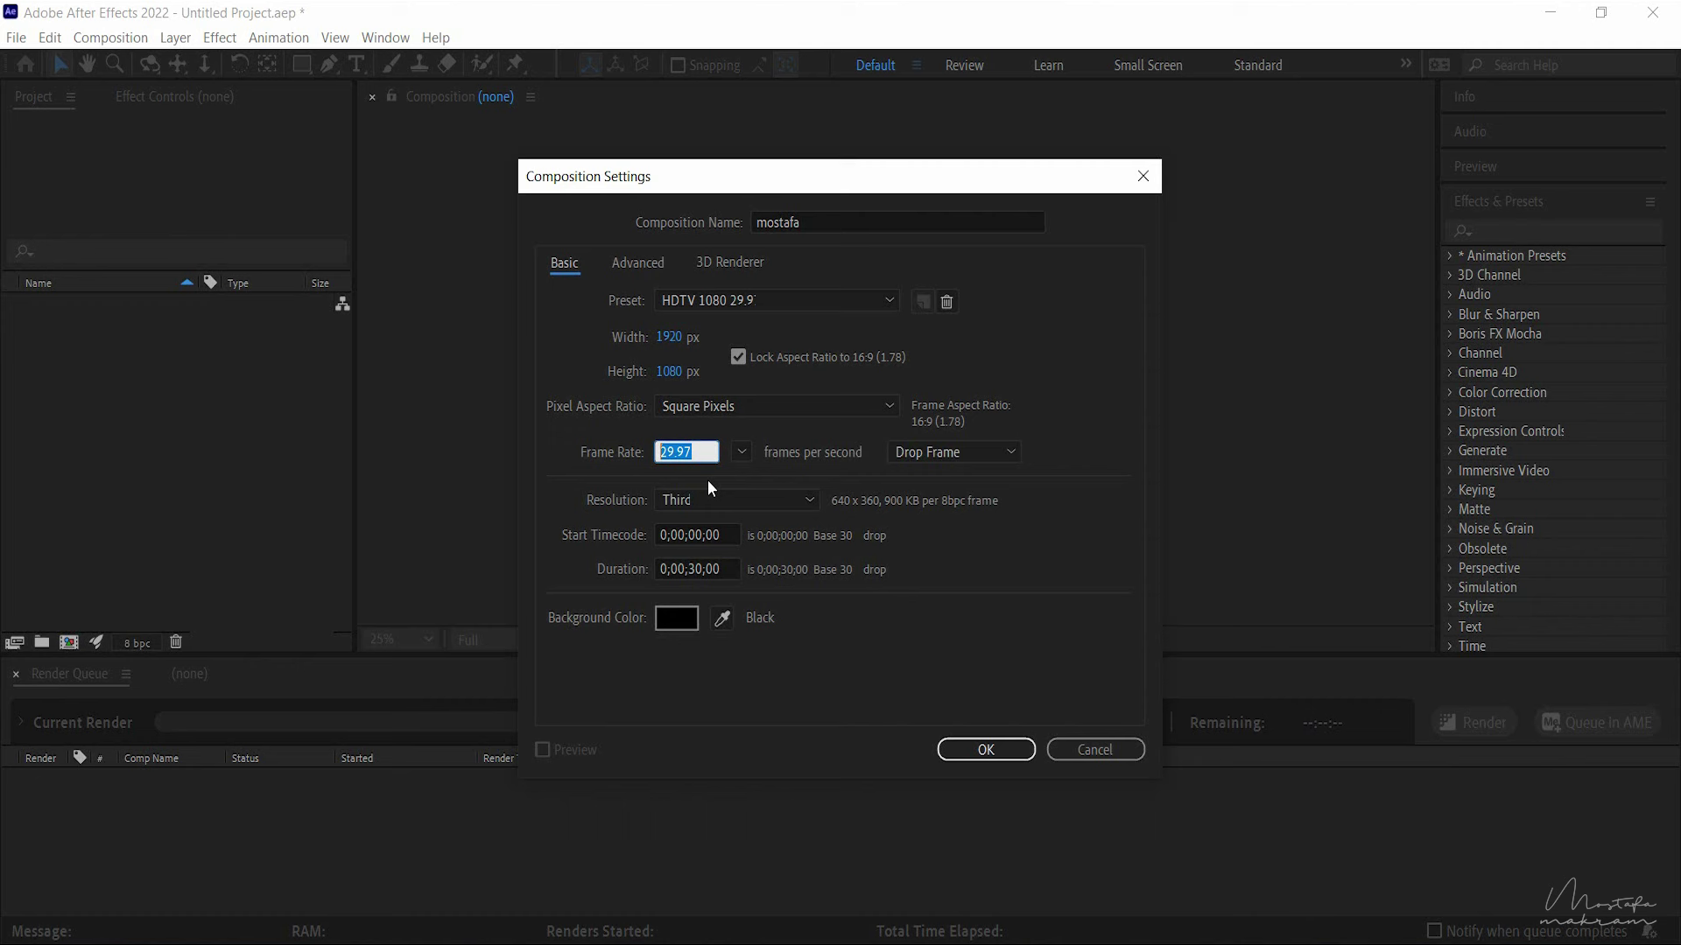
type("25")
left_click(1035, 567)
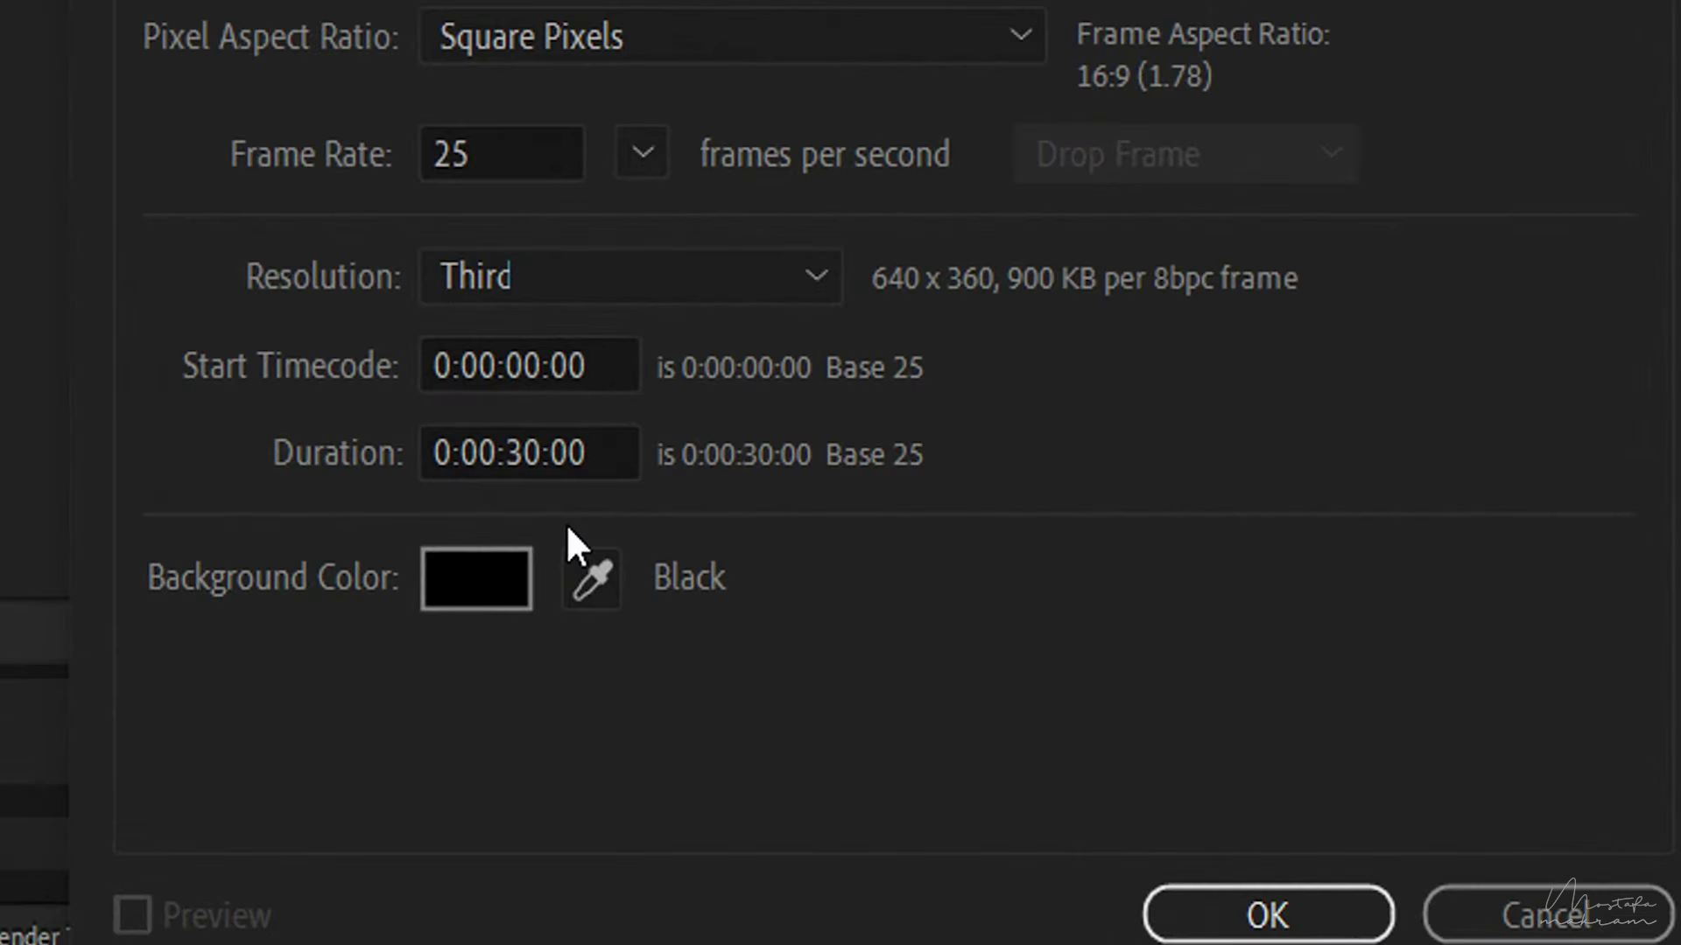
Step: Keep the 0:00:30:00 duration and black background, then create the mostafa composition
double_click(523, 454)
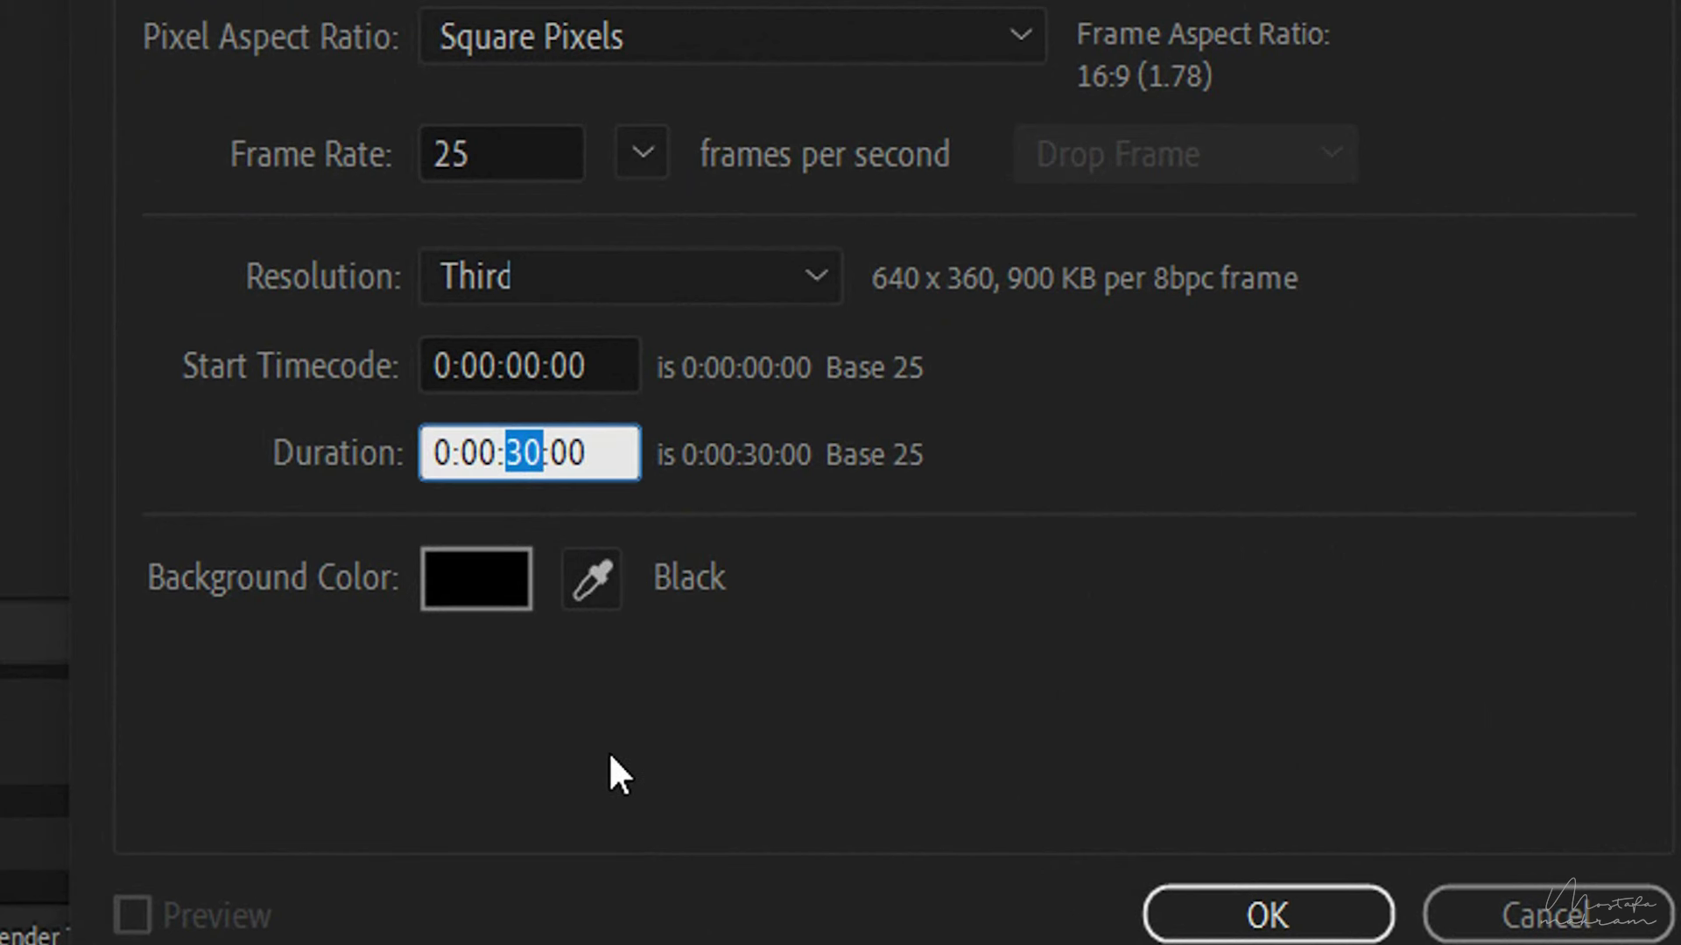
key("Tab")
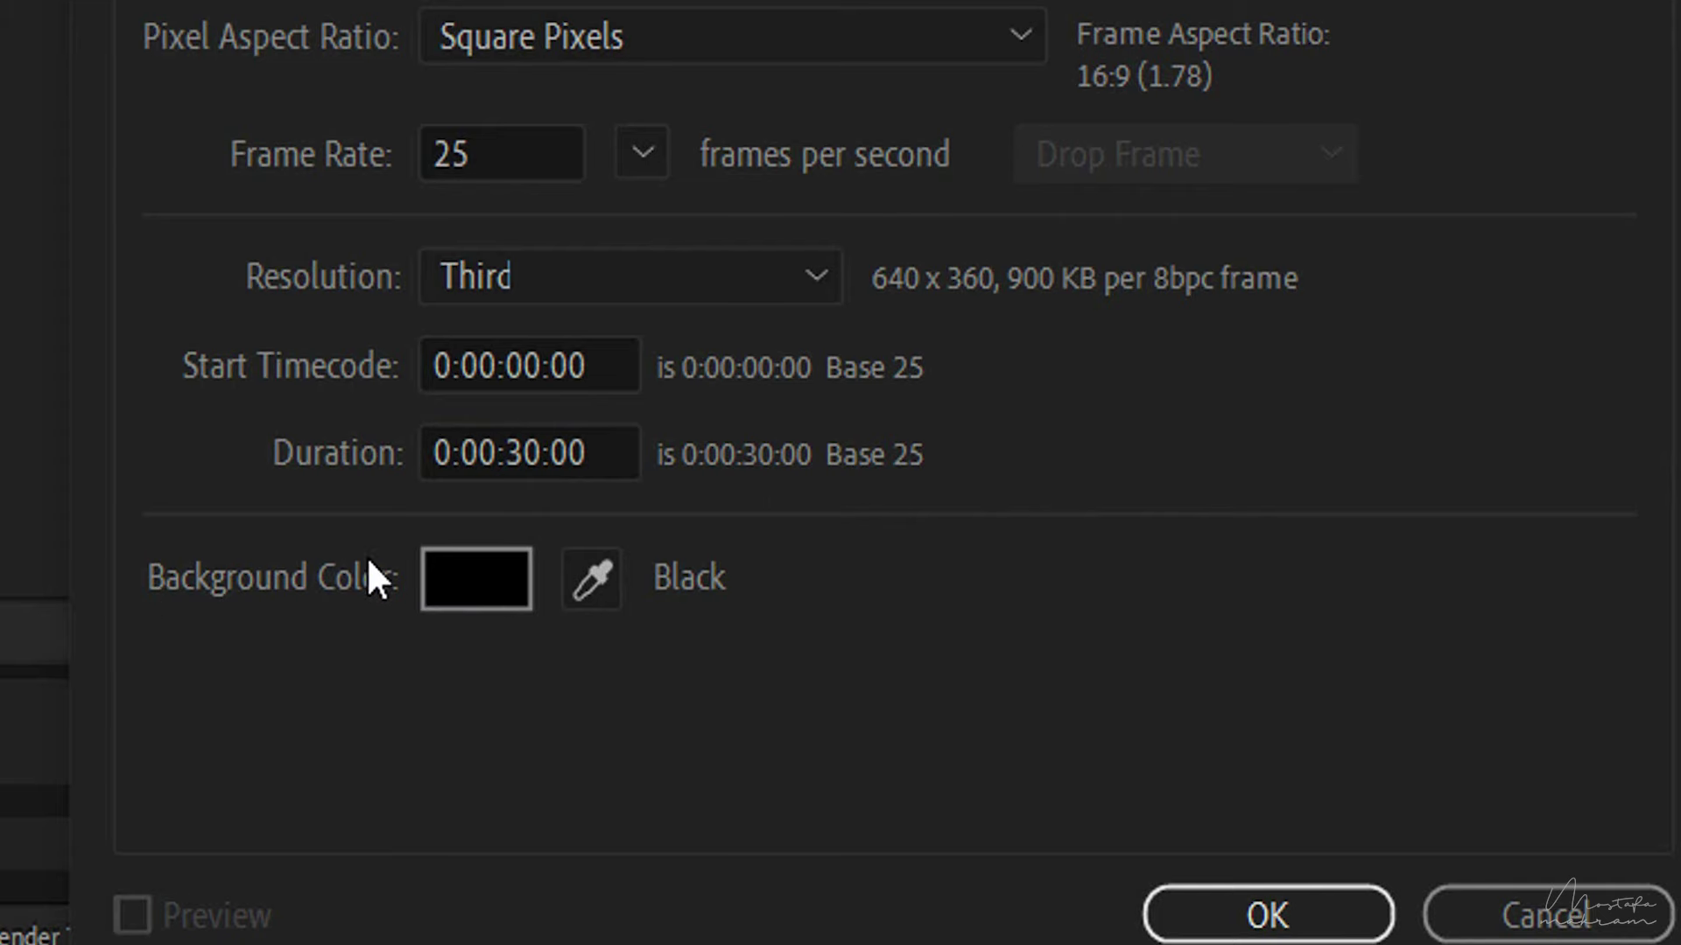
left_click(458, 578)
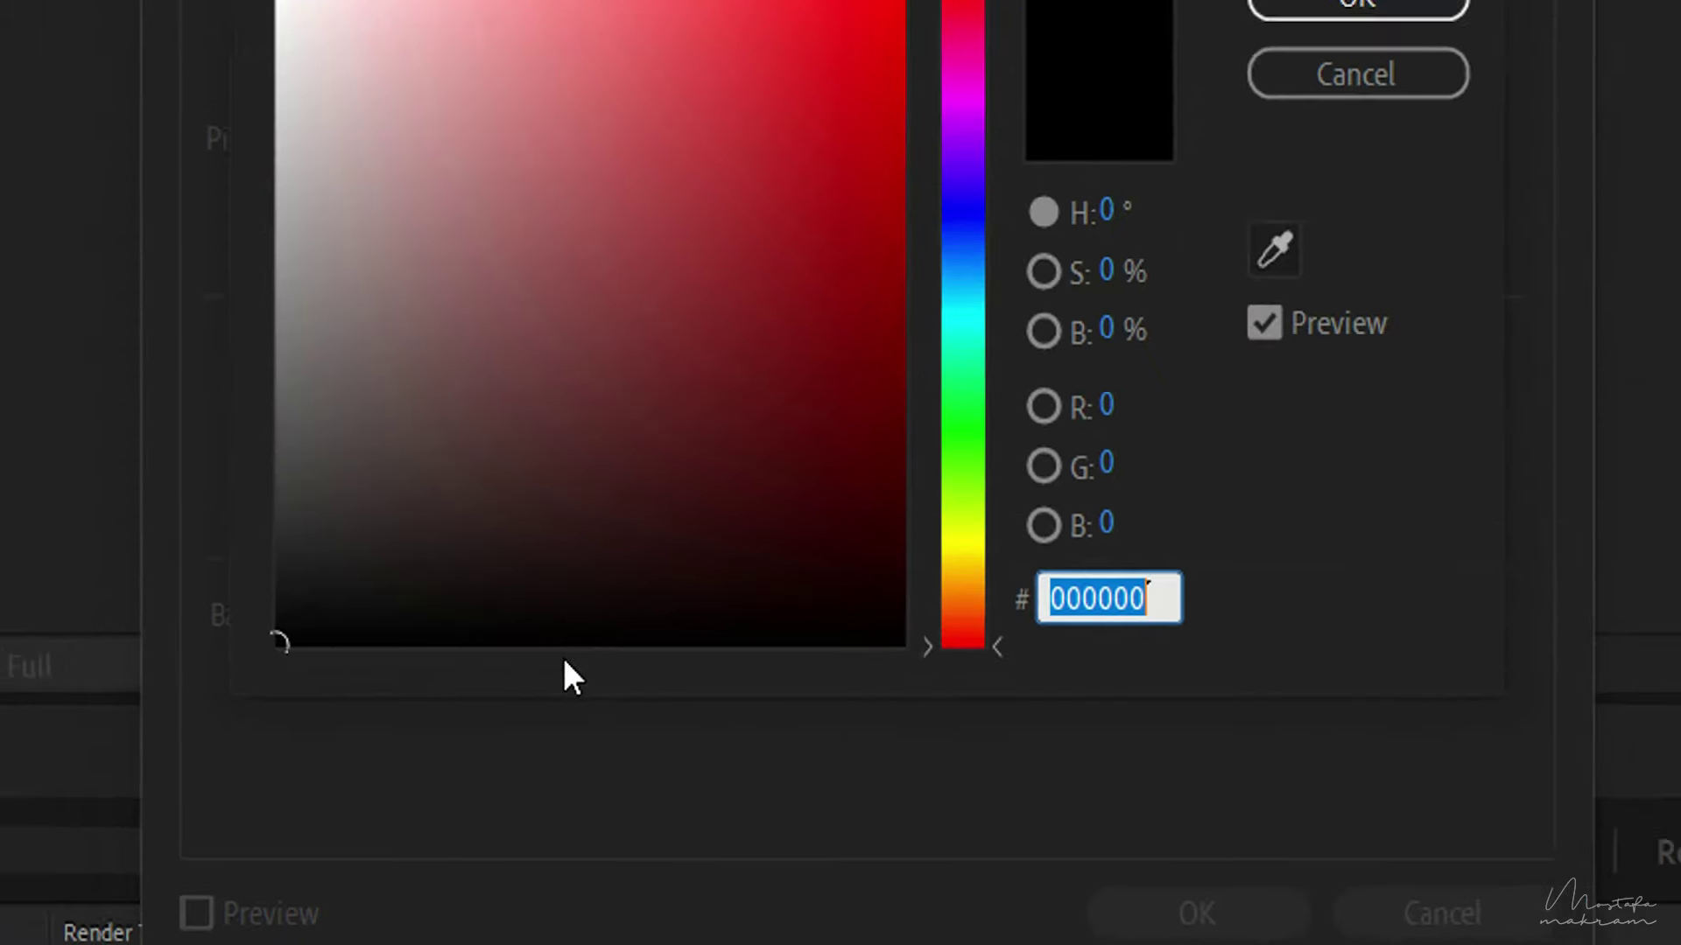
left_click(526, 411)
left_click(392, 248)
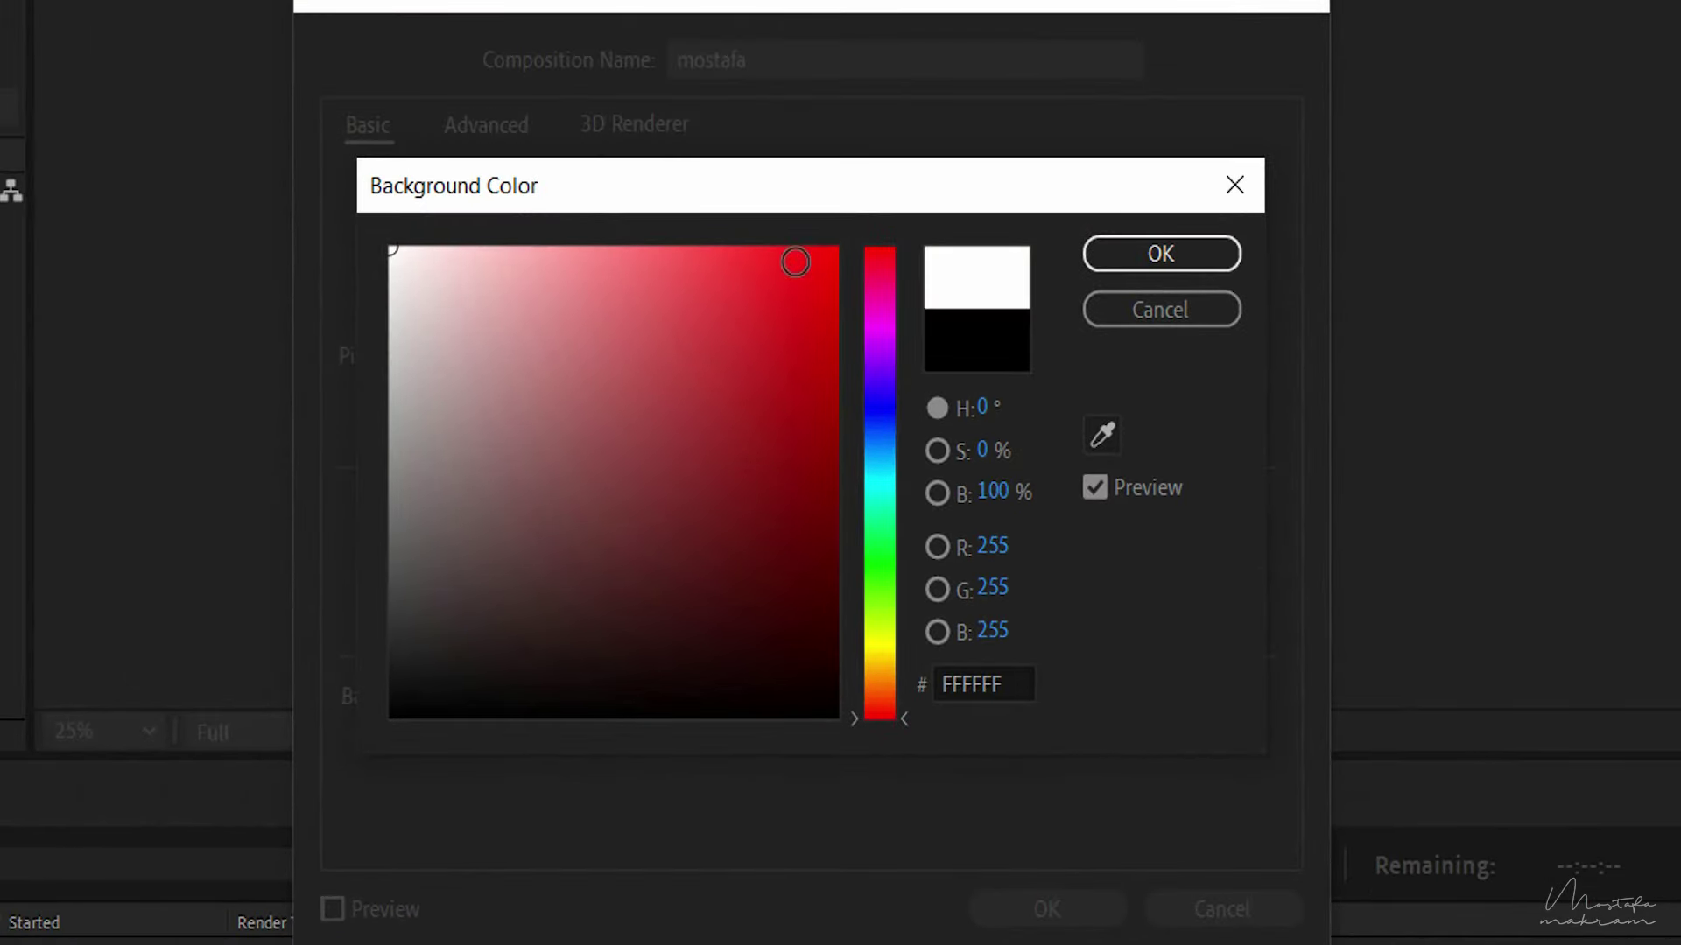
left_click(1194, 312)
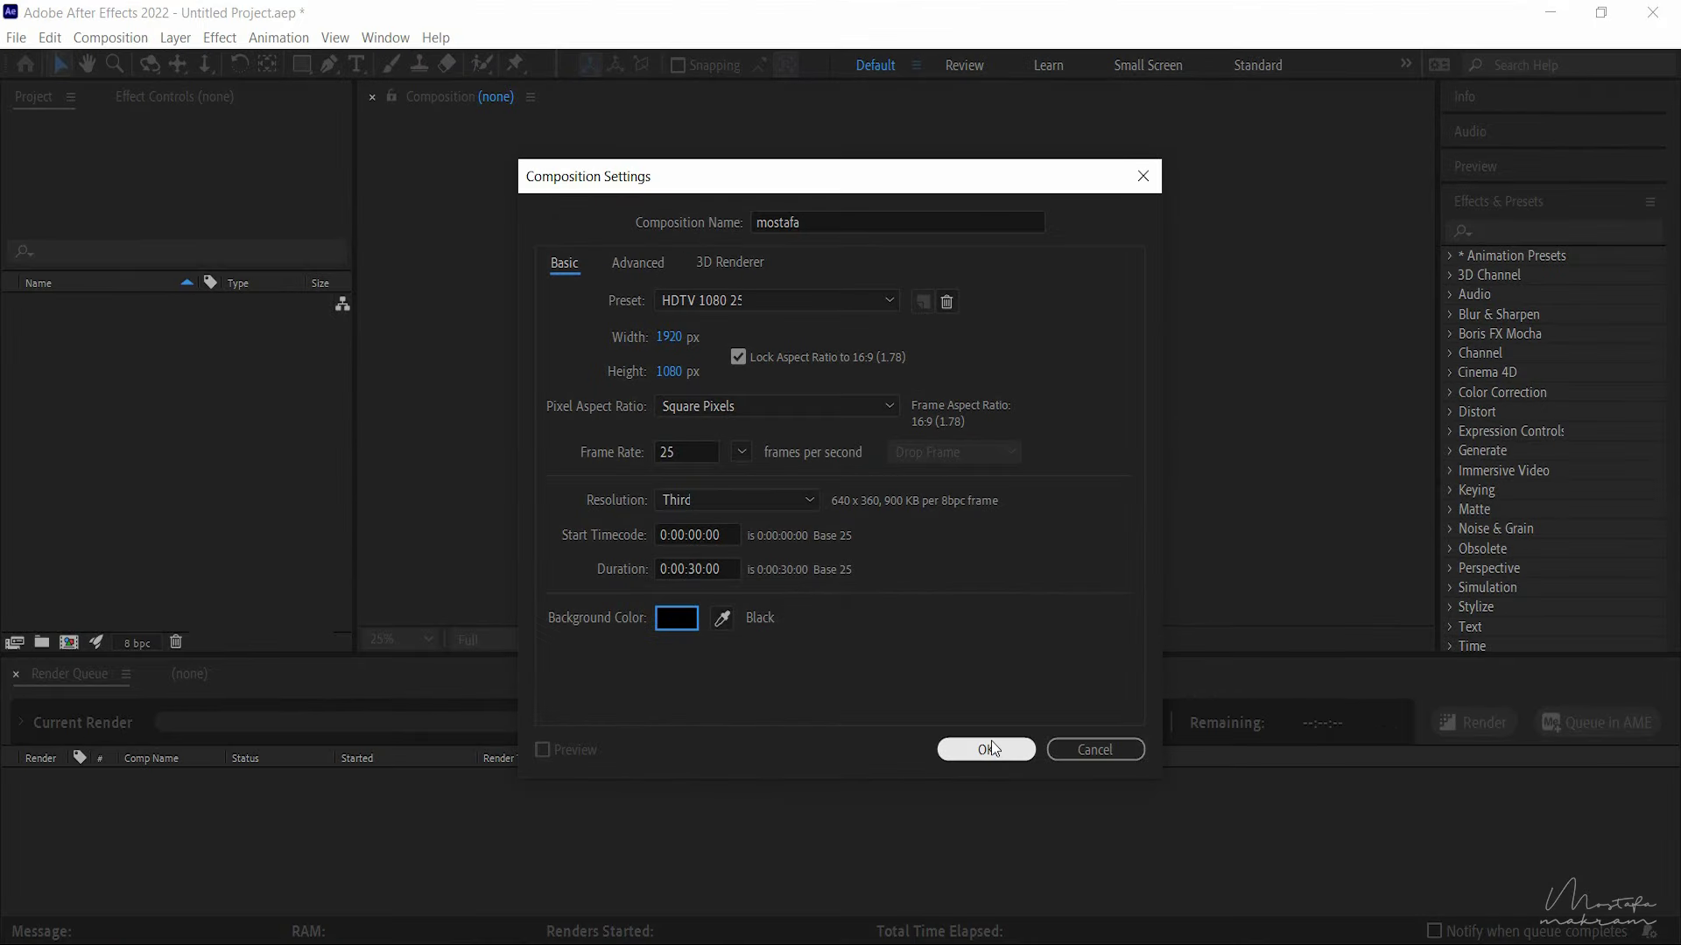
left_click(991, 744)
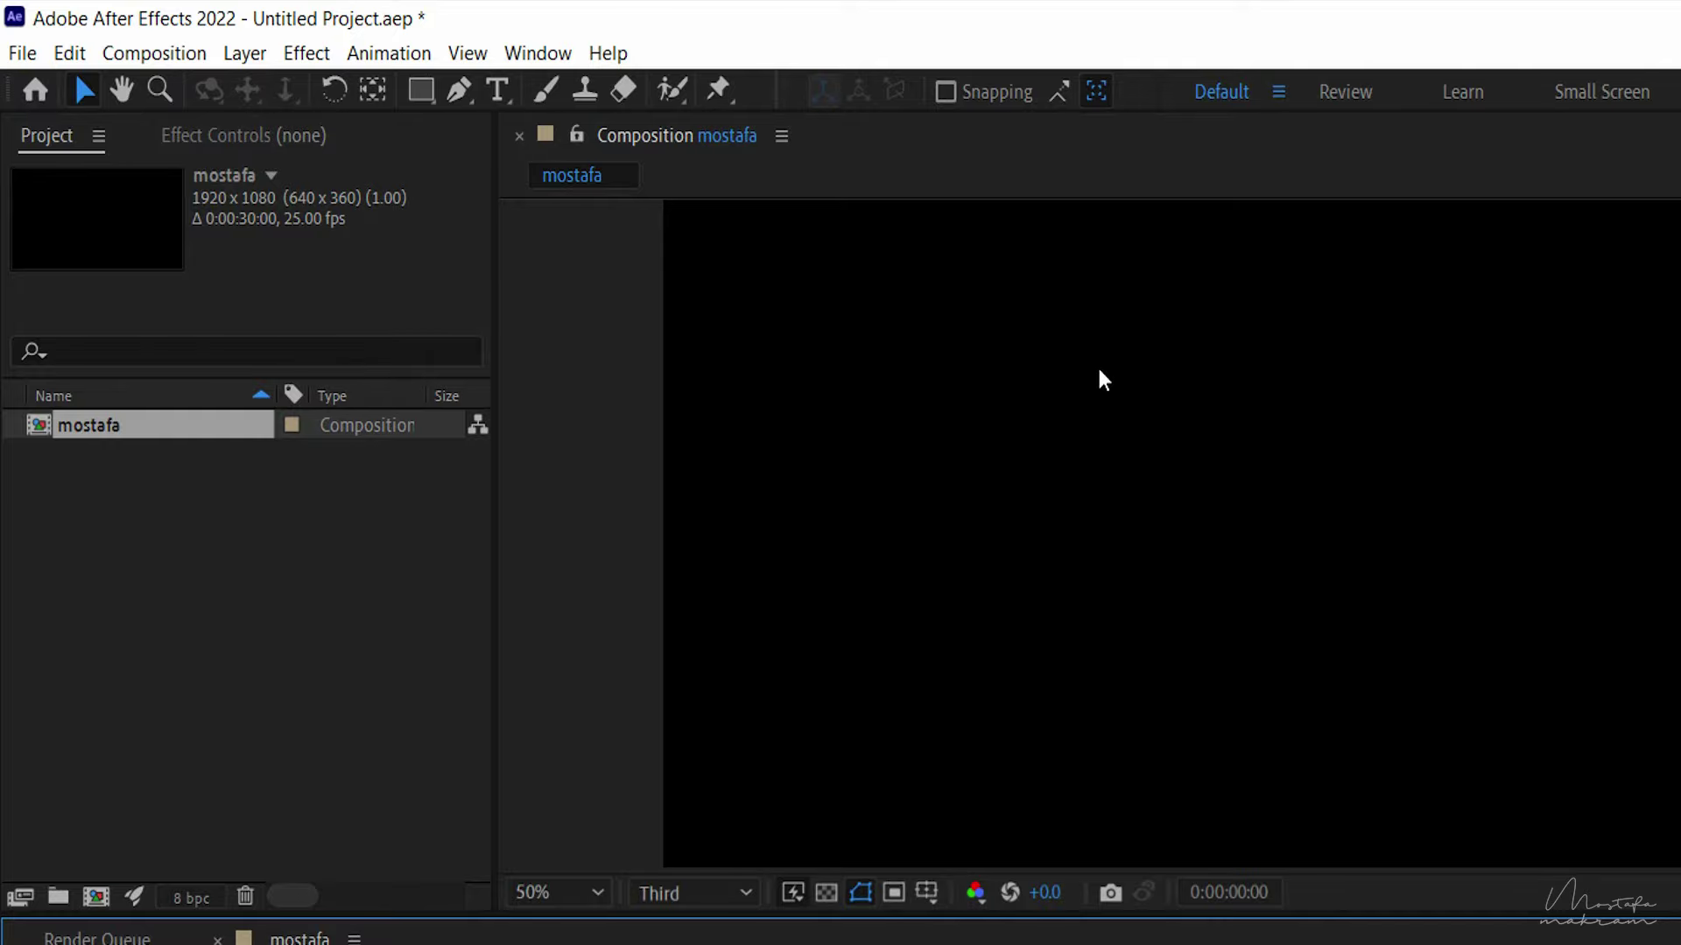
Step: Import only the clip 3V4A6581.MOV from the portkeys monitor folder
left_click(246, 506)
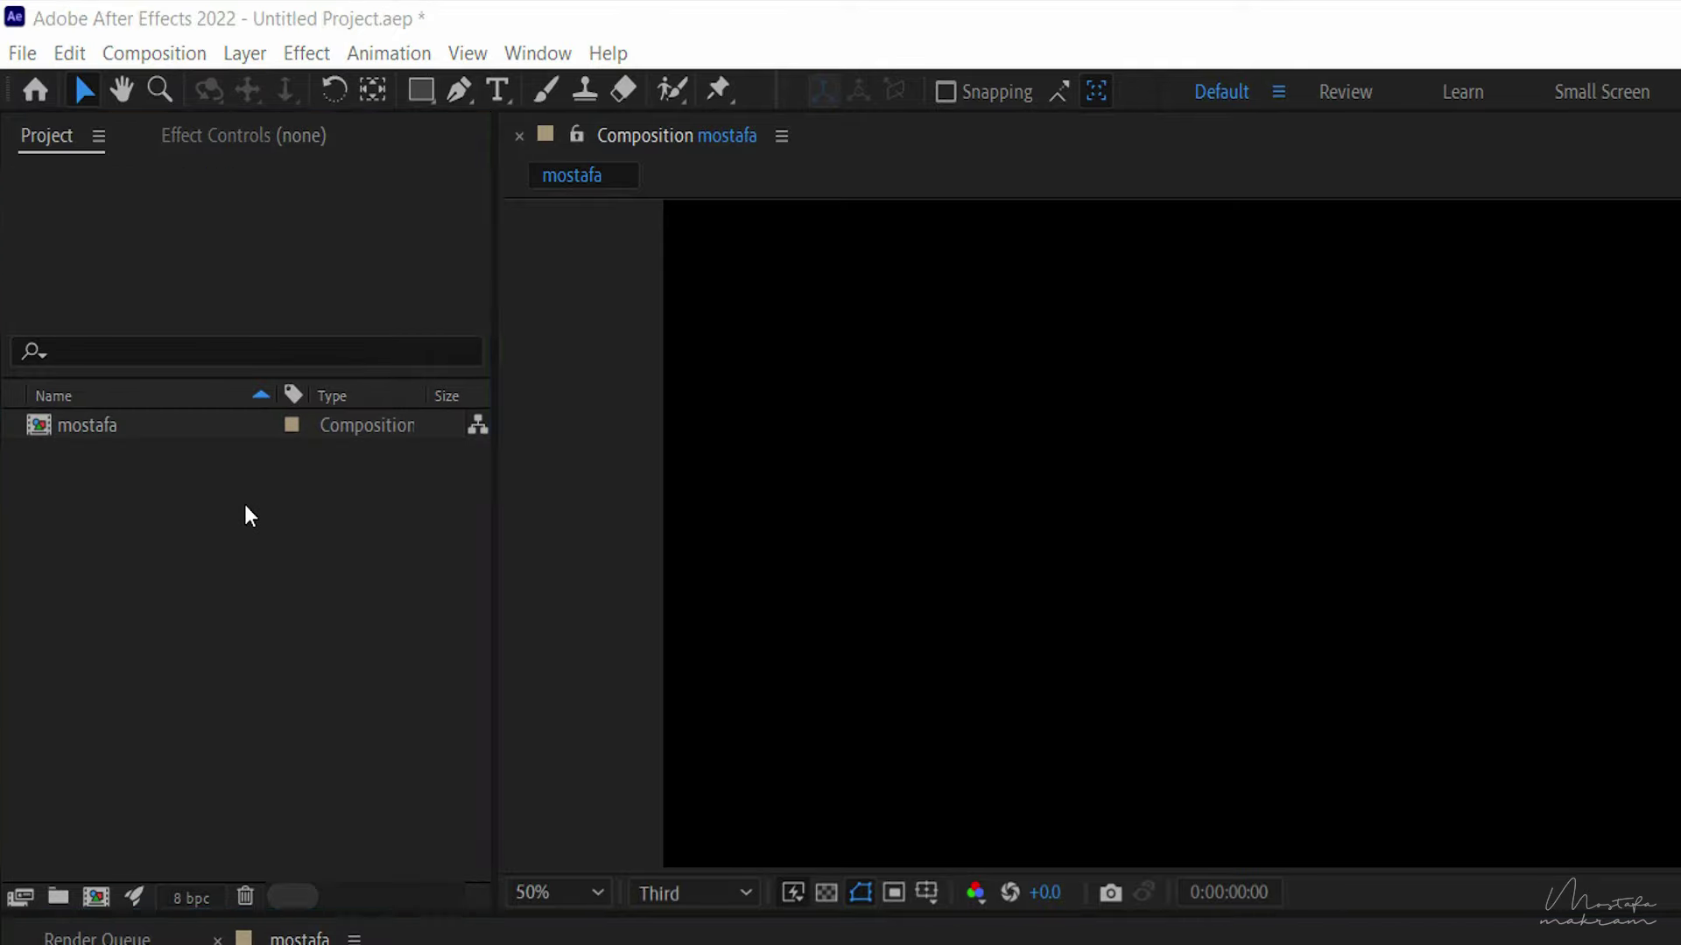
double_click(244, 504)
left_click(842, 516)
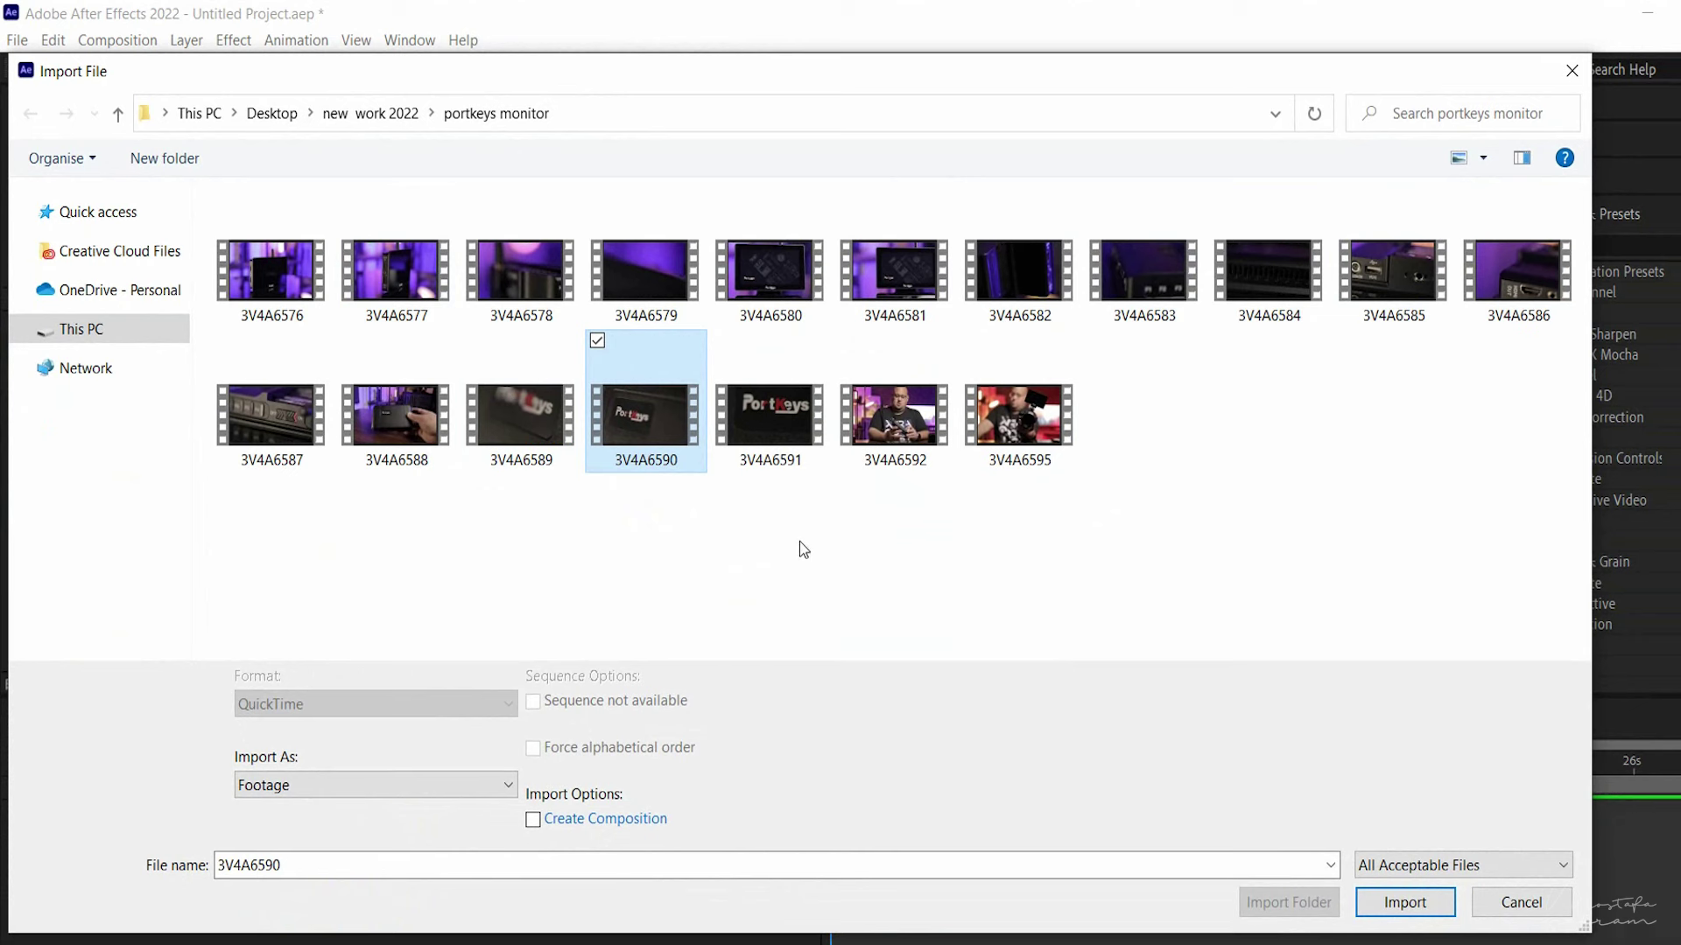
mouse_move(807, 525)
left_mouse_down()
mouse_move(538, 479)
mouse_move(252, 265)
left_mouse_up()
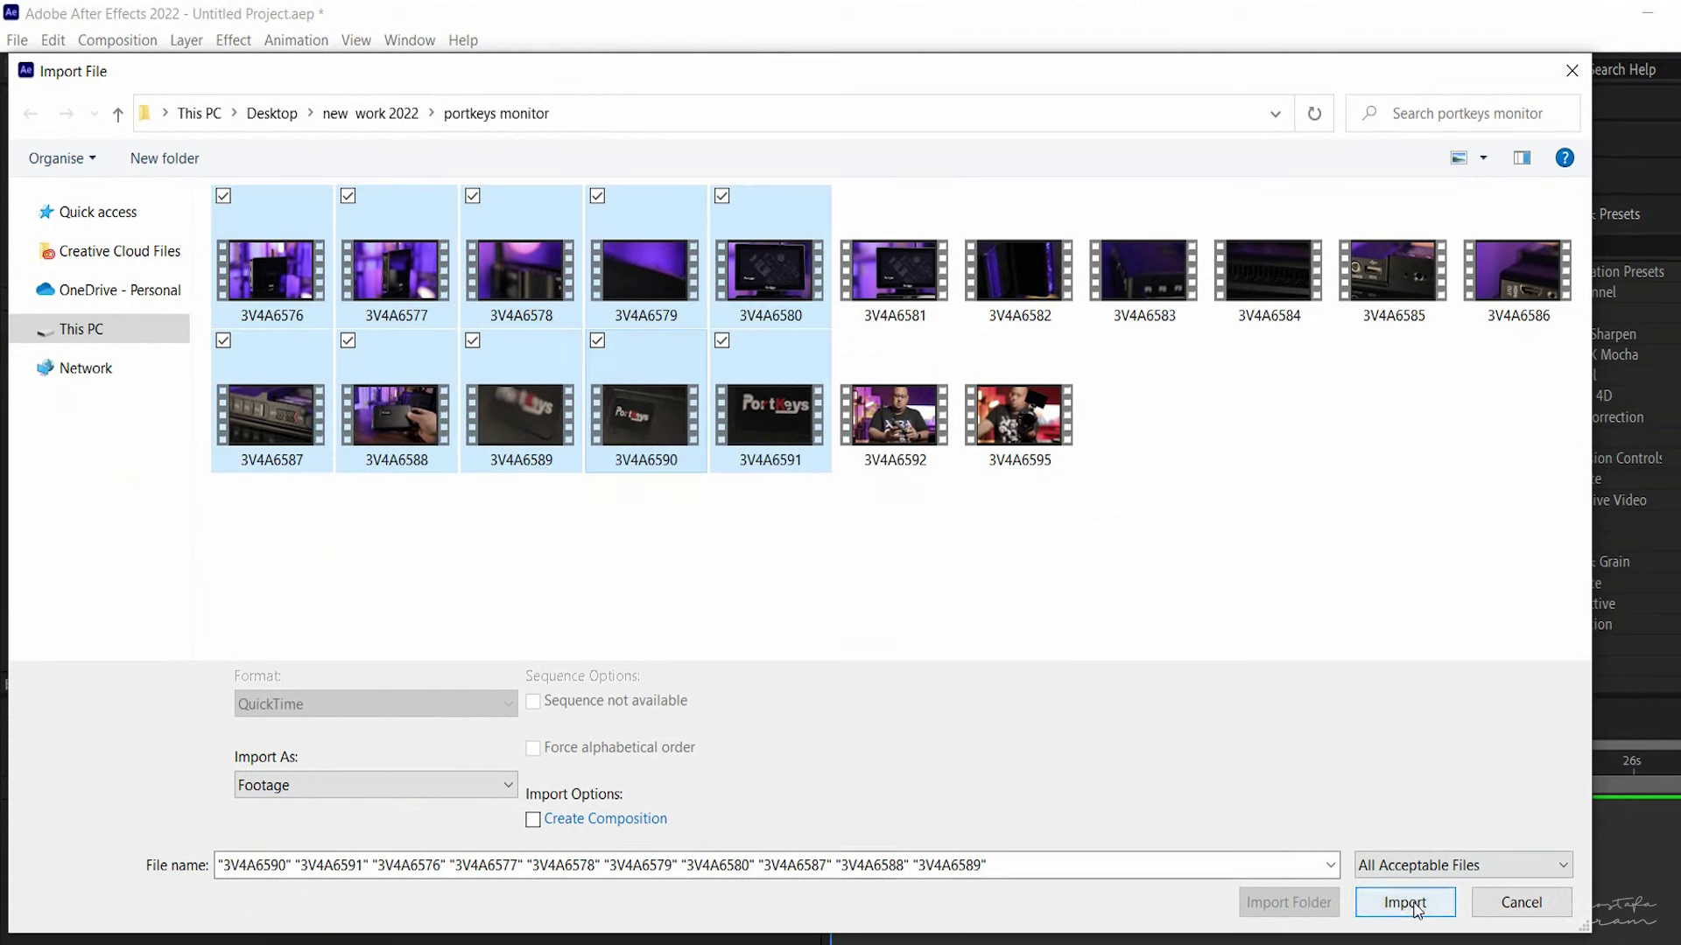
left_click(724, 507)
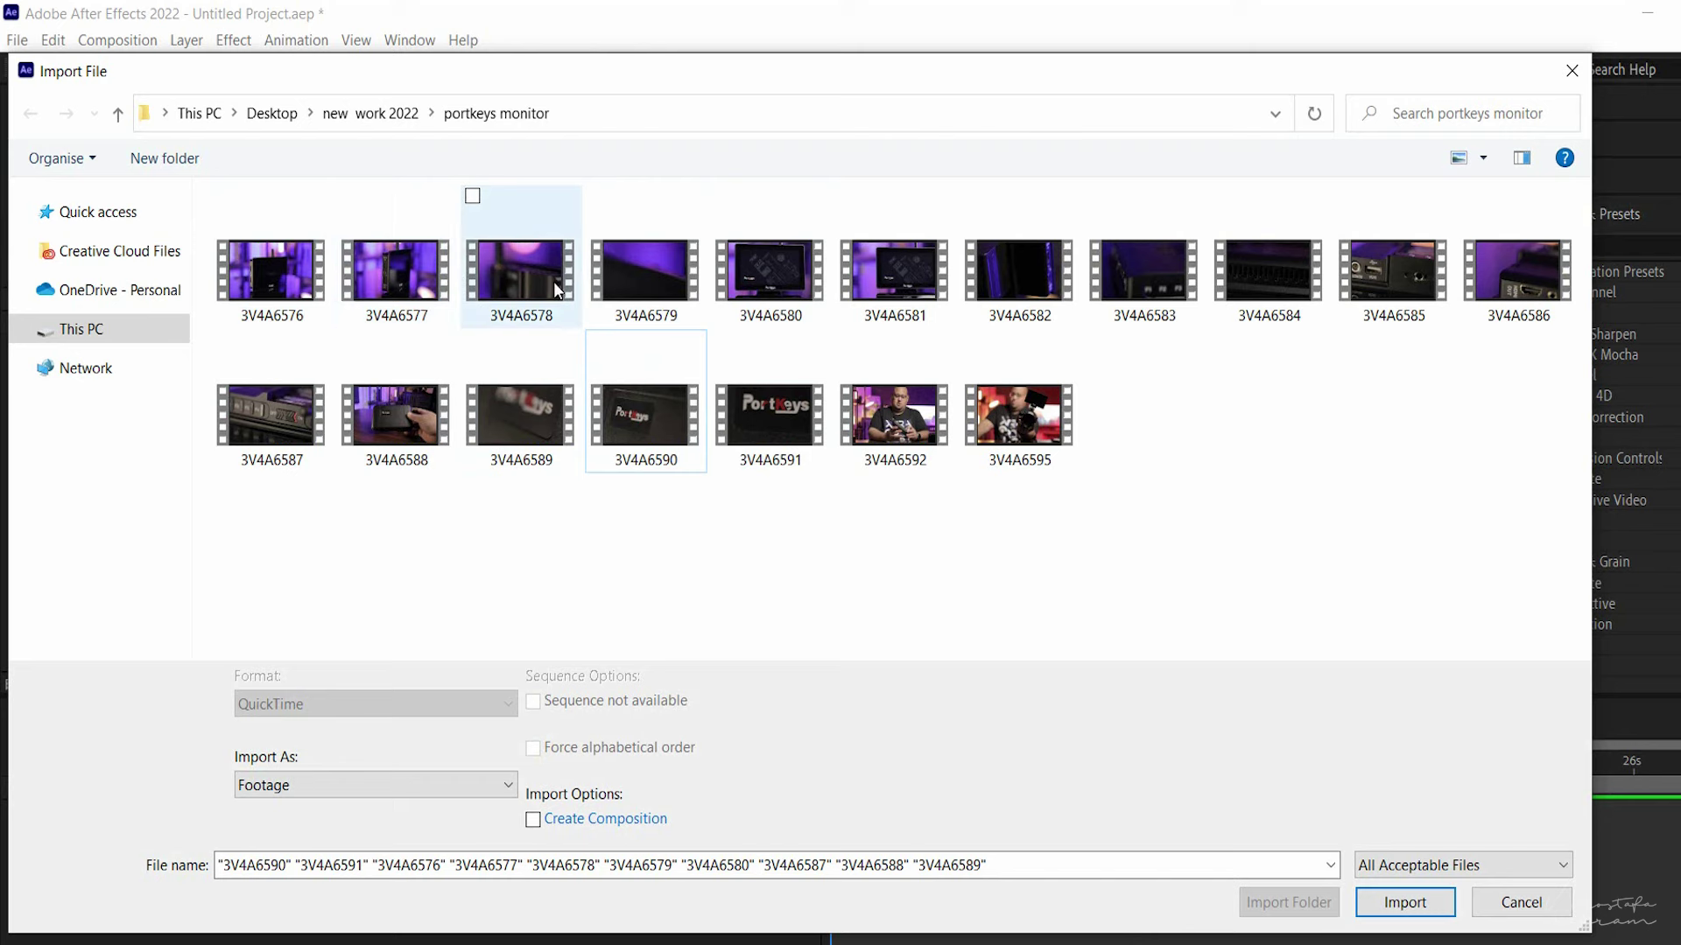
left_click(888, 289)
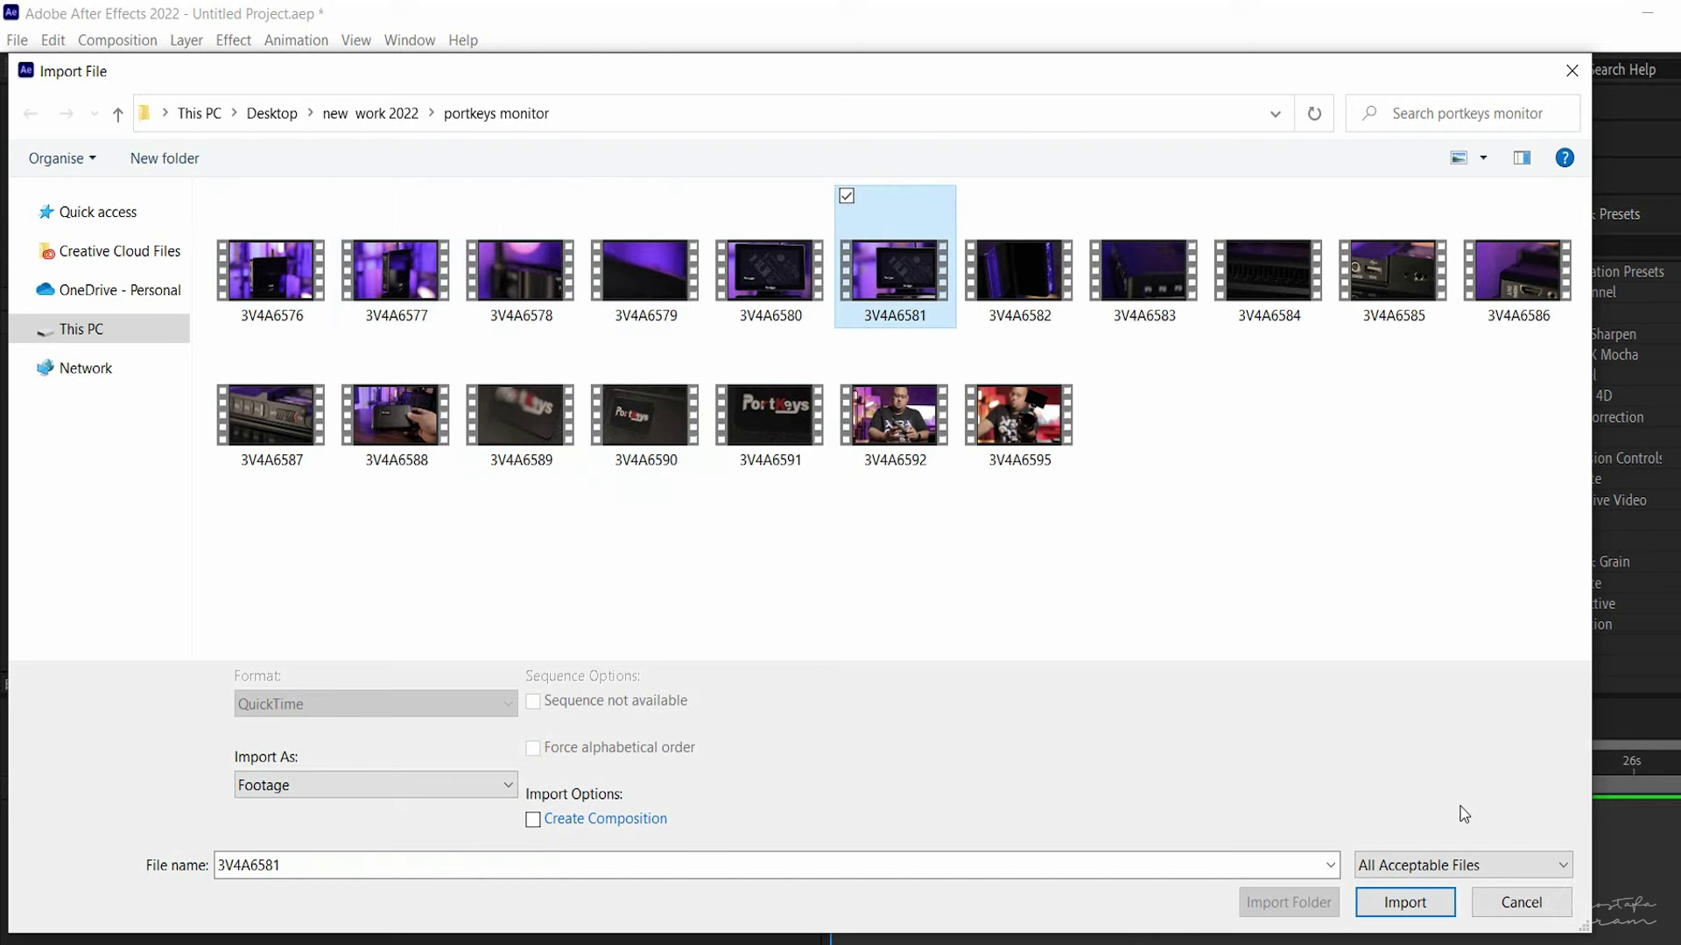
left_click(1405, 903)
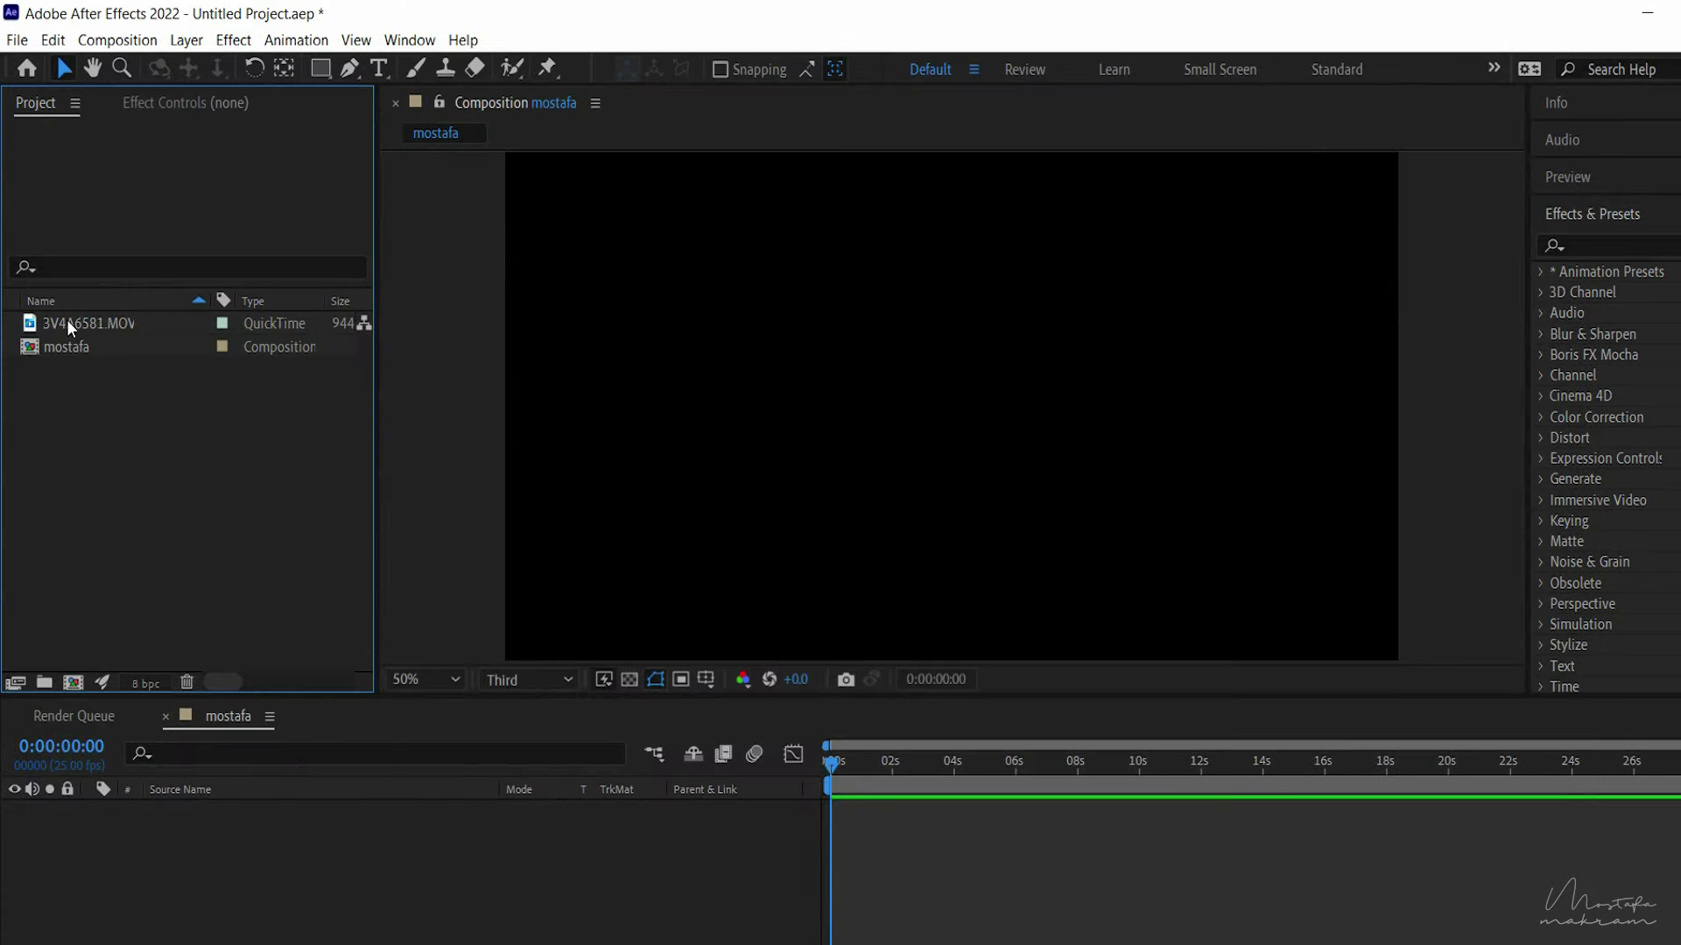
Step: Compare the 3V4A6581 clip and mostafa comp details, then close the Render Queue
left_click(94, 328)
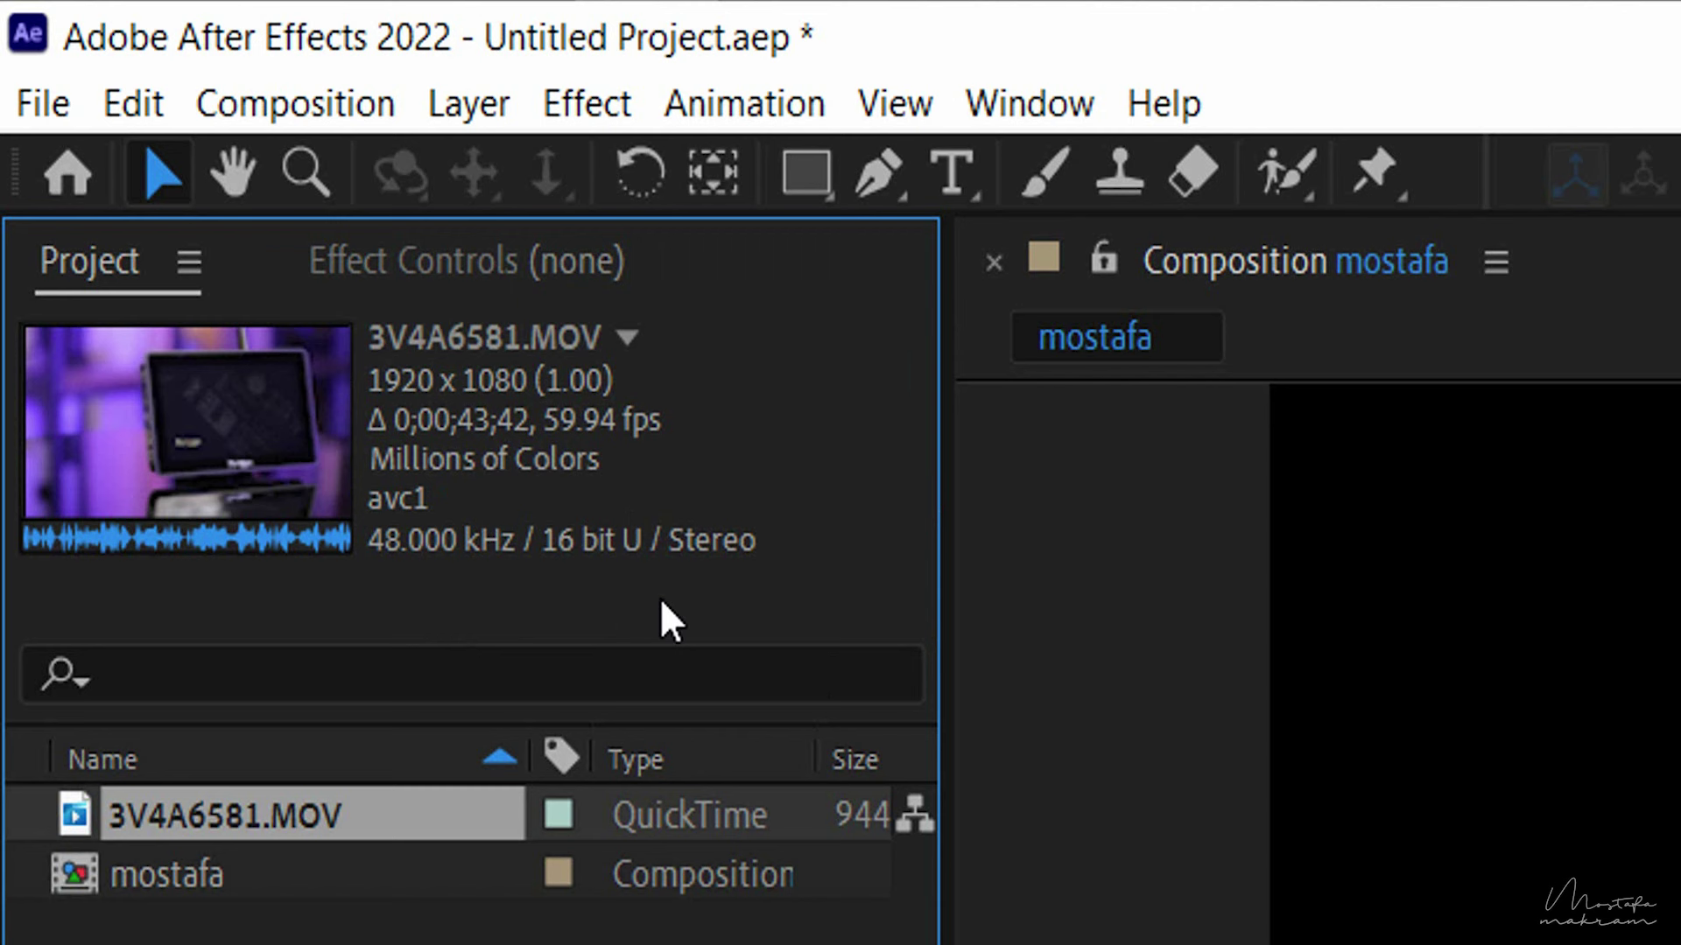
left_click(171, 880)
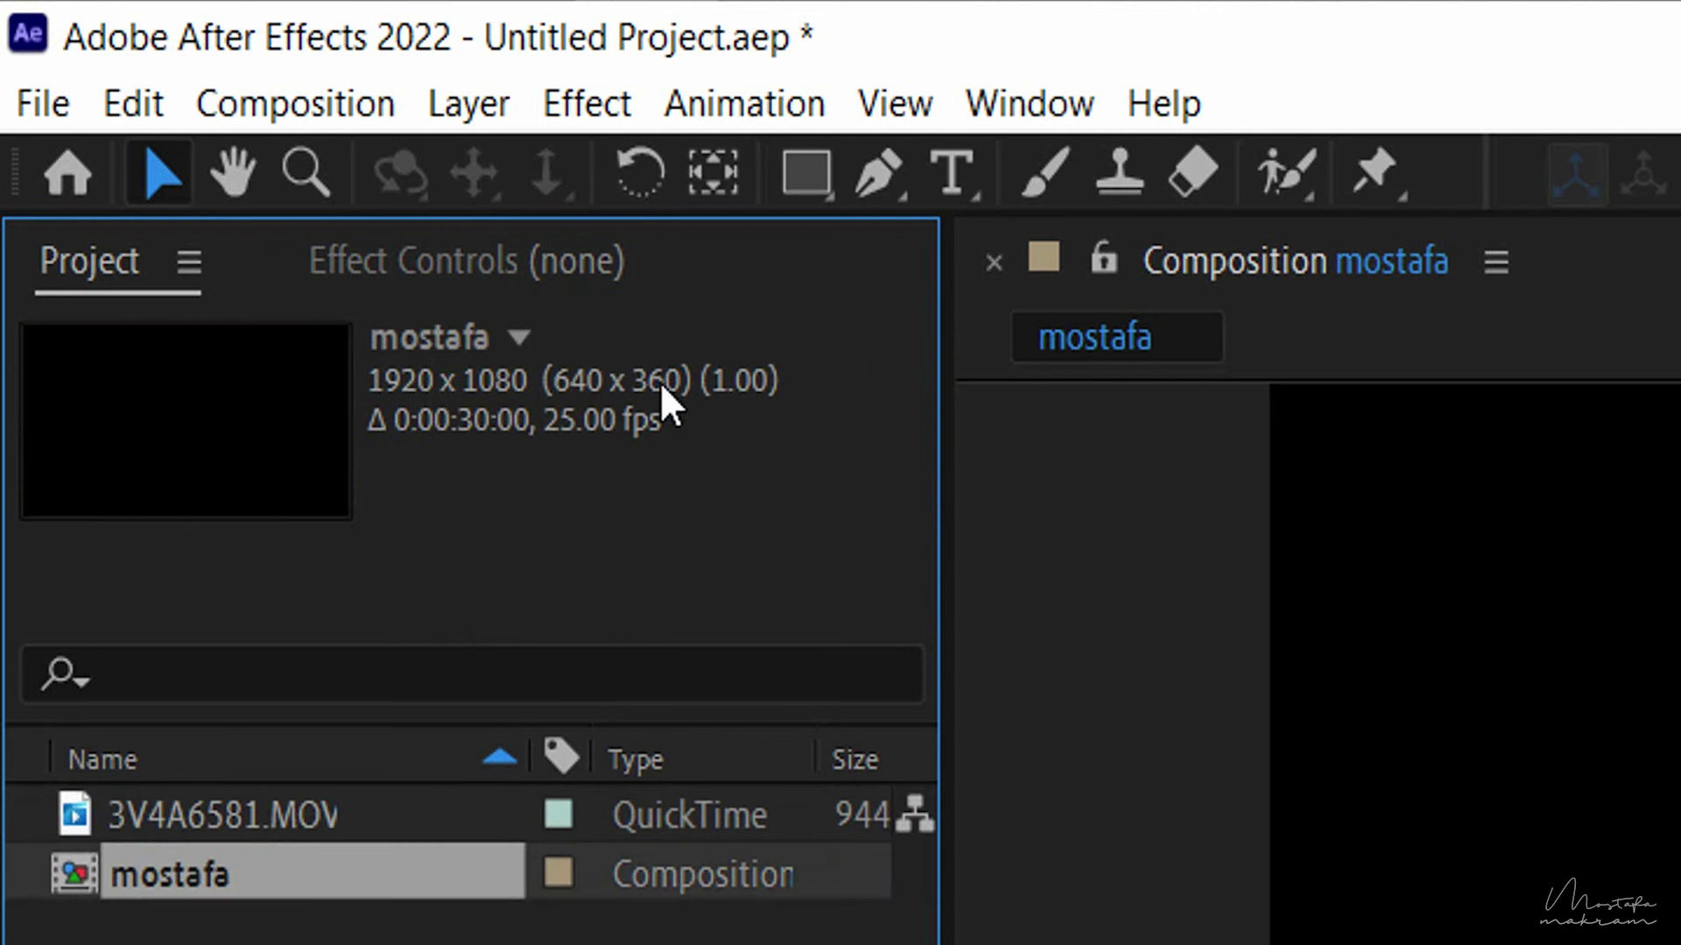
left_click(289, 819)
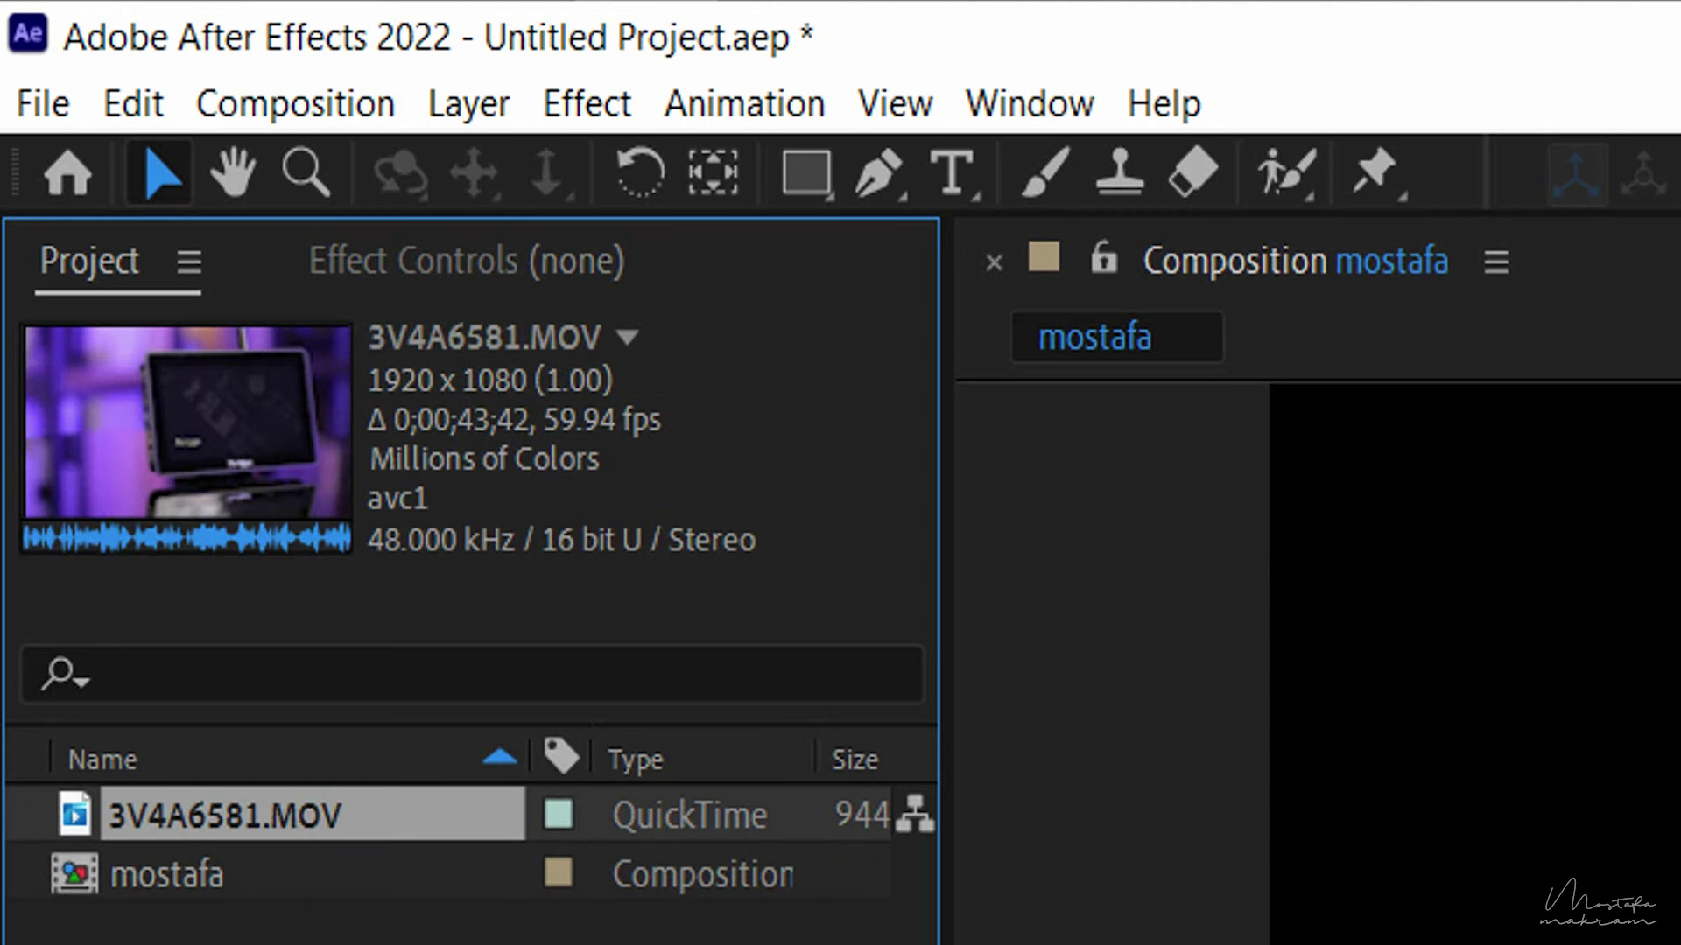
left_click(210, 876)
left_click(247, 836)
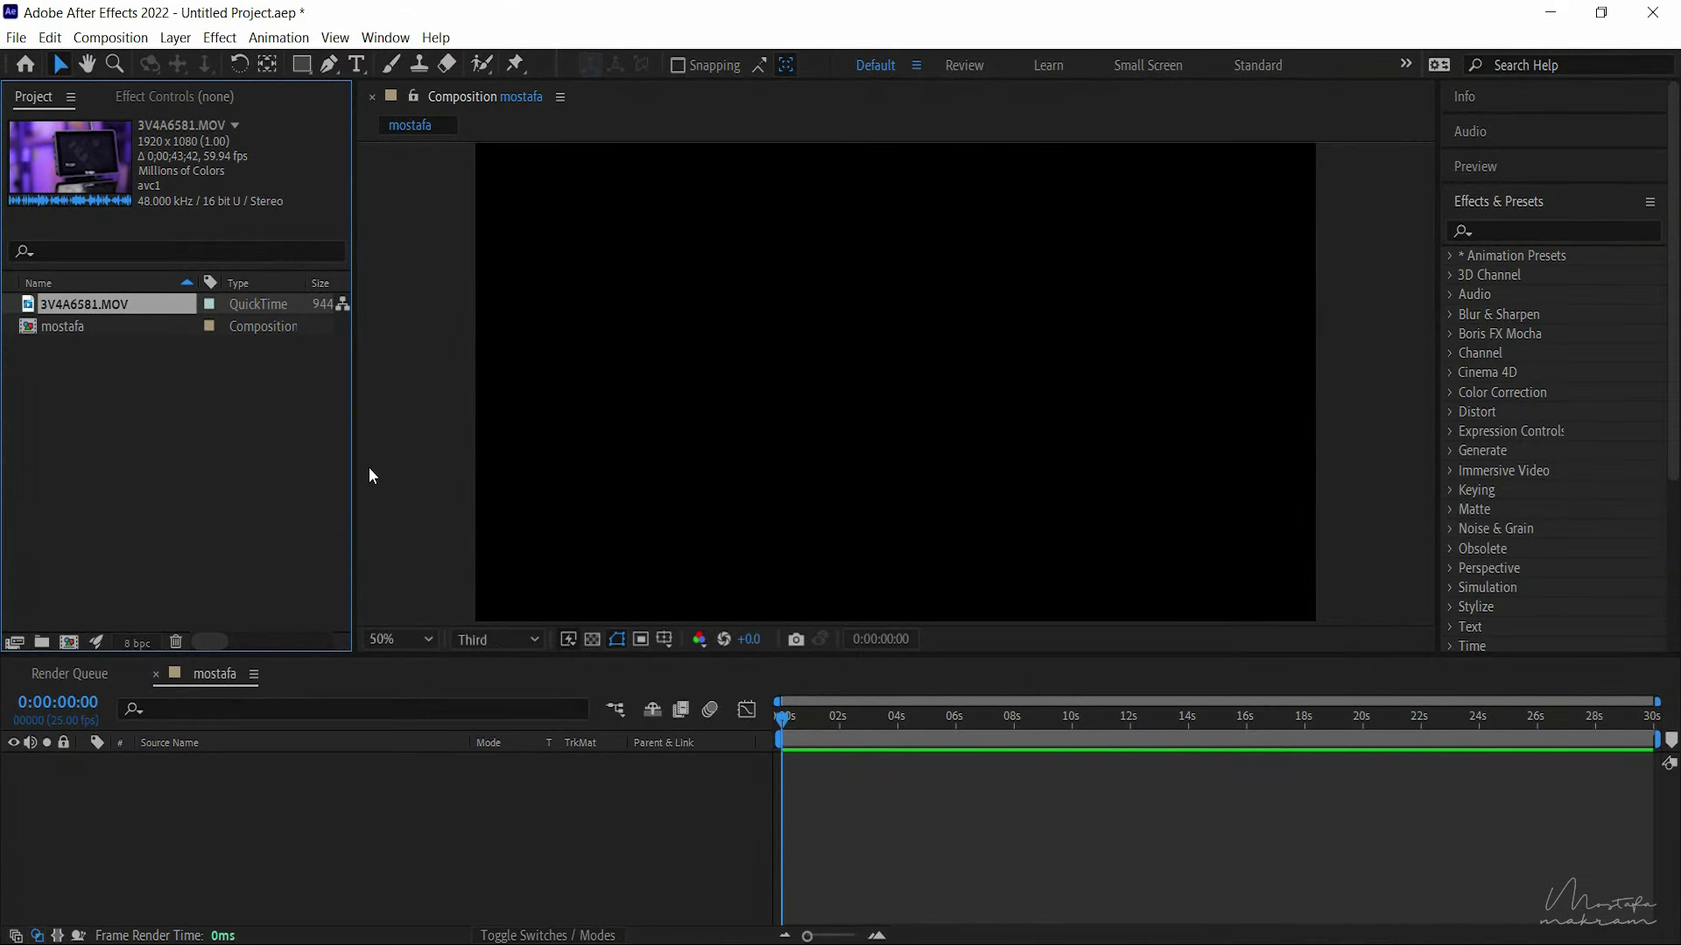
left_click(152, 833)
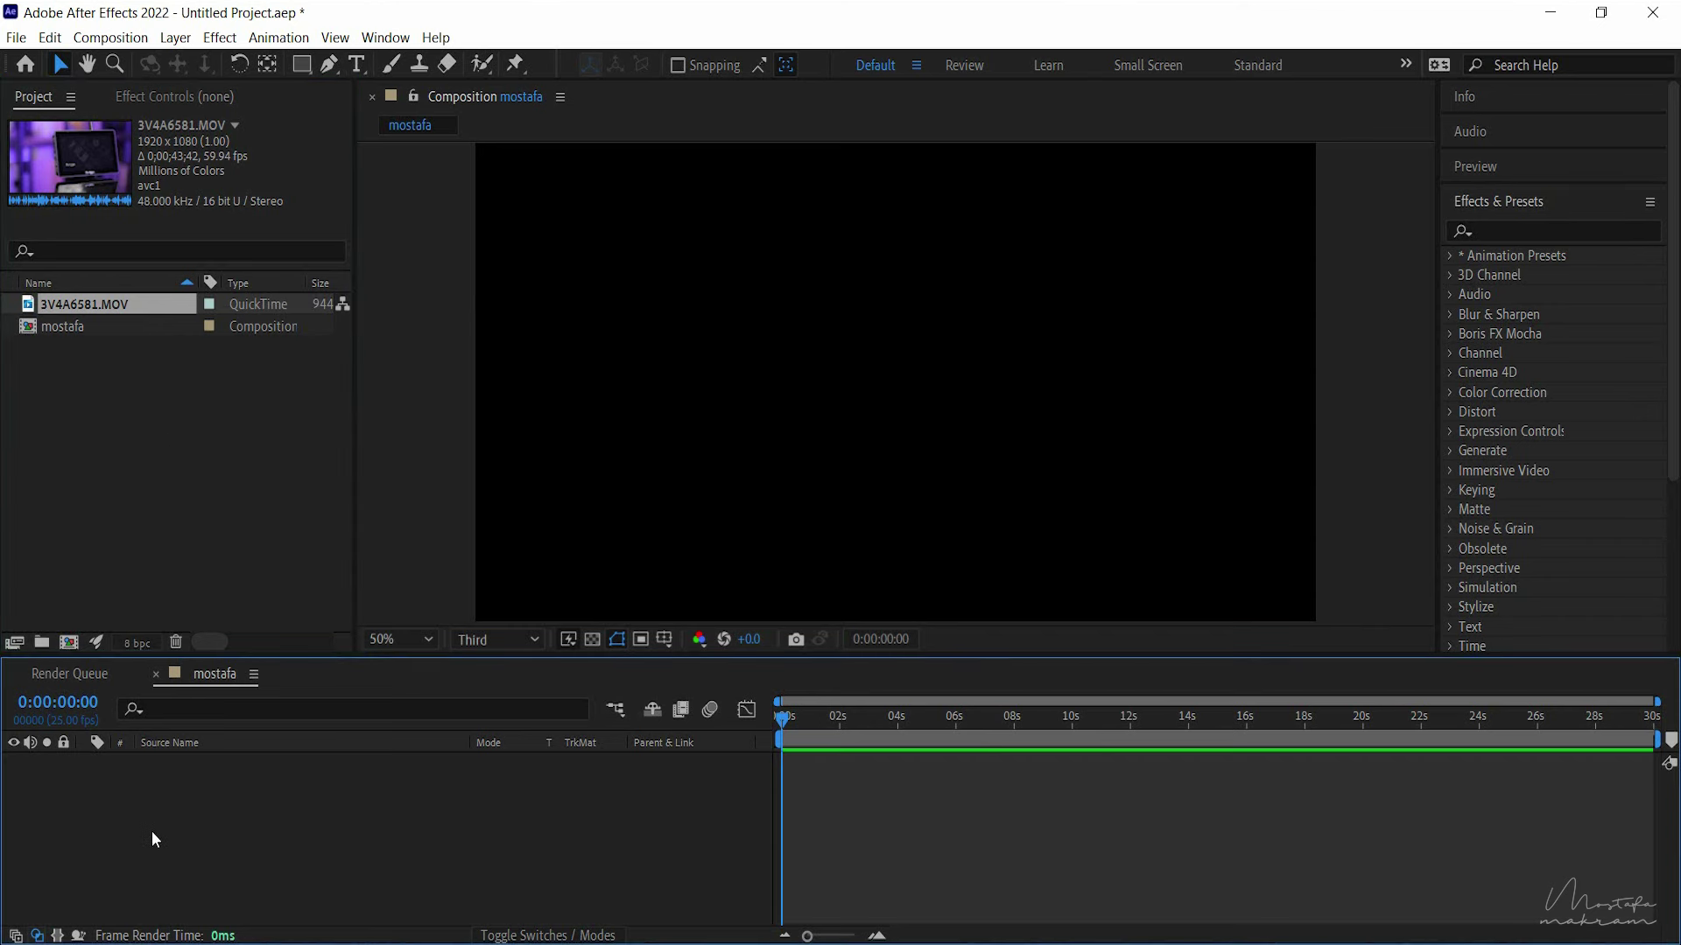
left_click(18, 675)
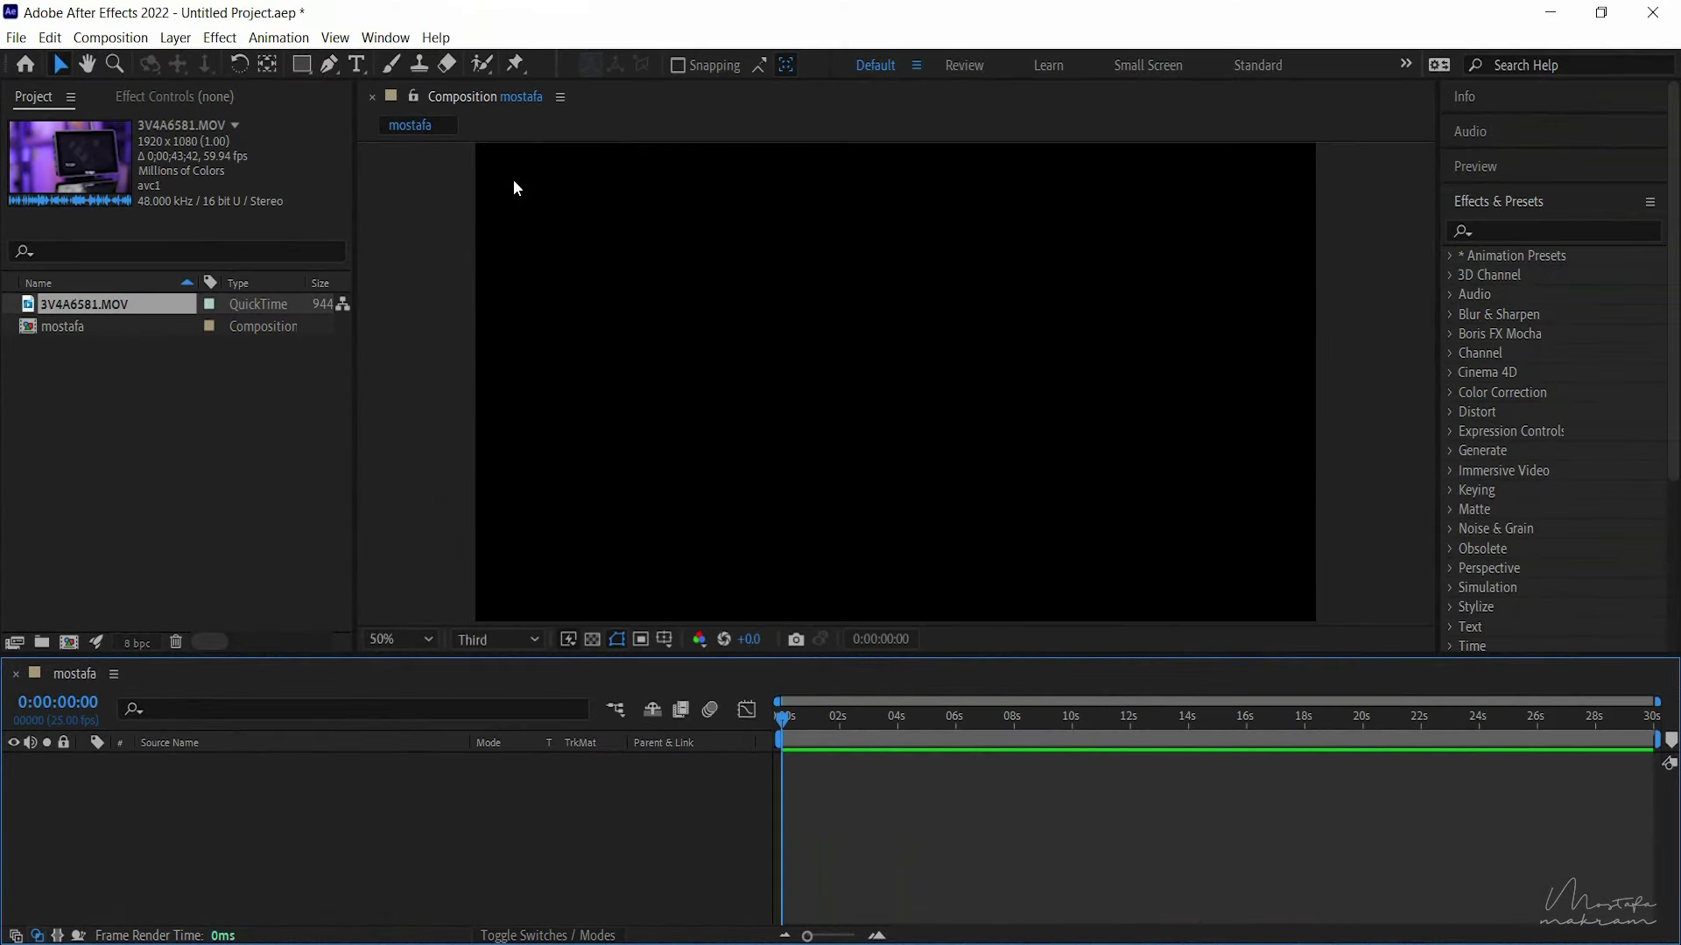
Step: Create a composition named 'makram' at 1920×1080, 25 fps, 30 seconds
left_click(112, 39)
left_click(130, 64)
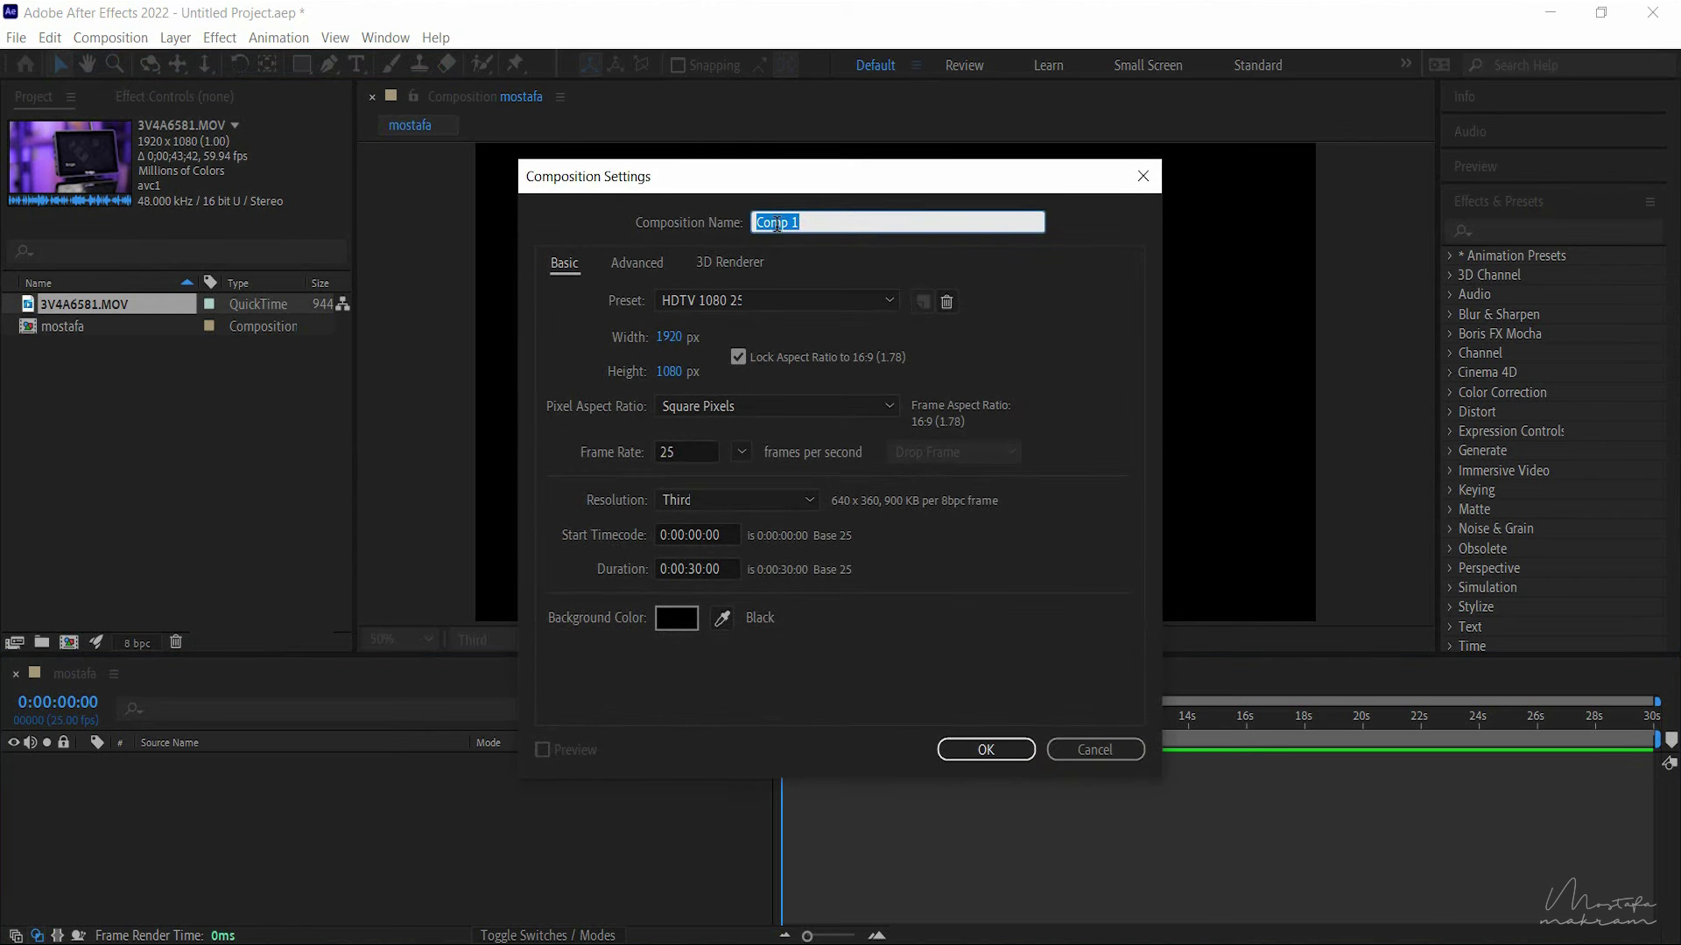
type("ma")
type("kram")
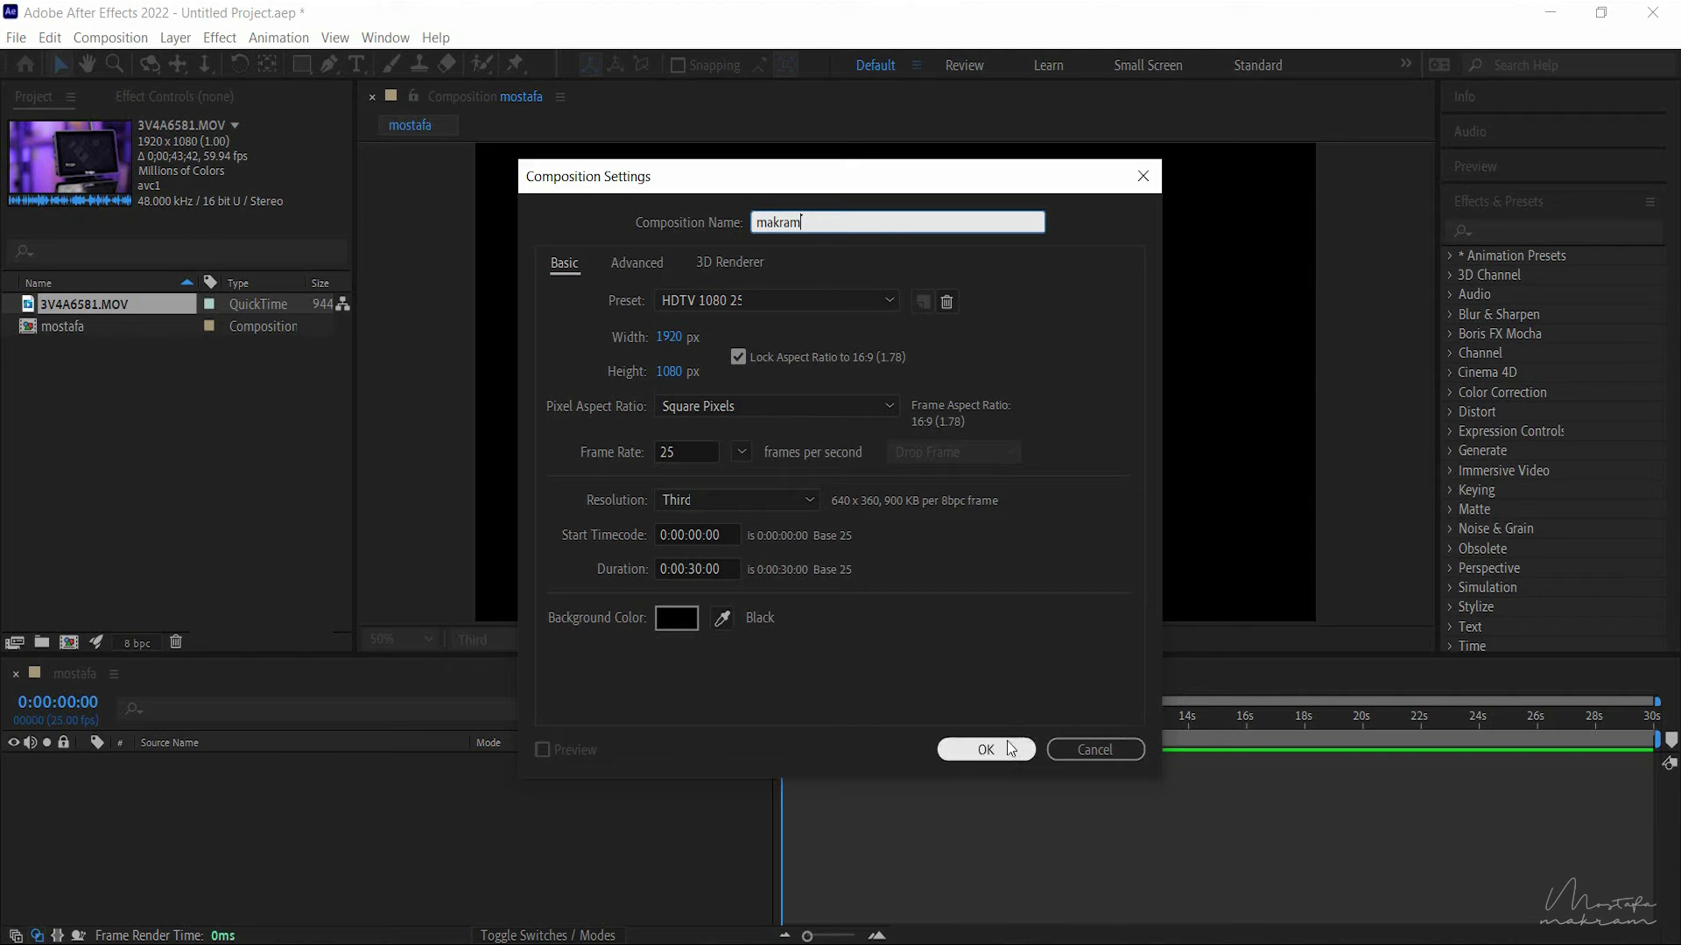
left_click(989, 750)
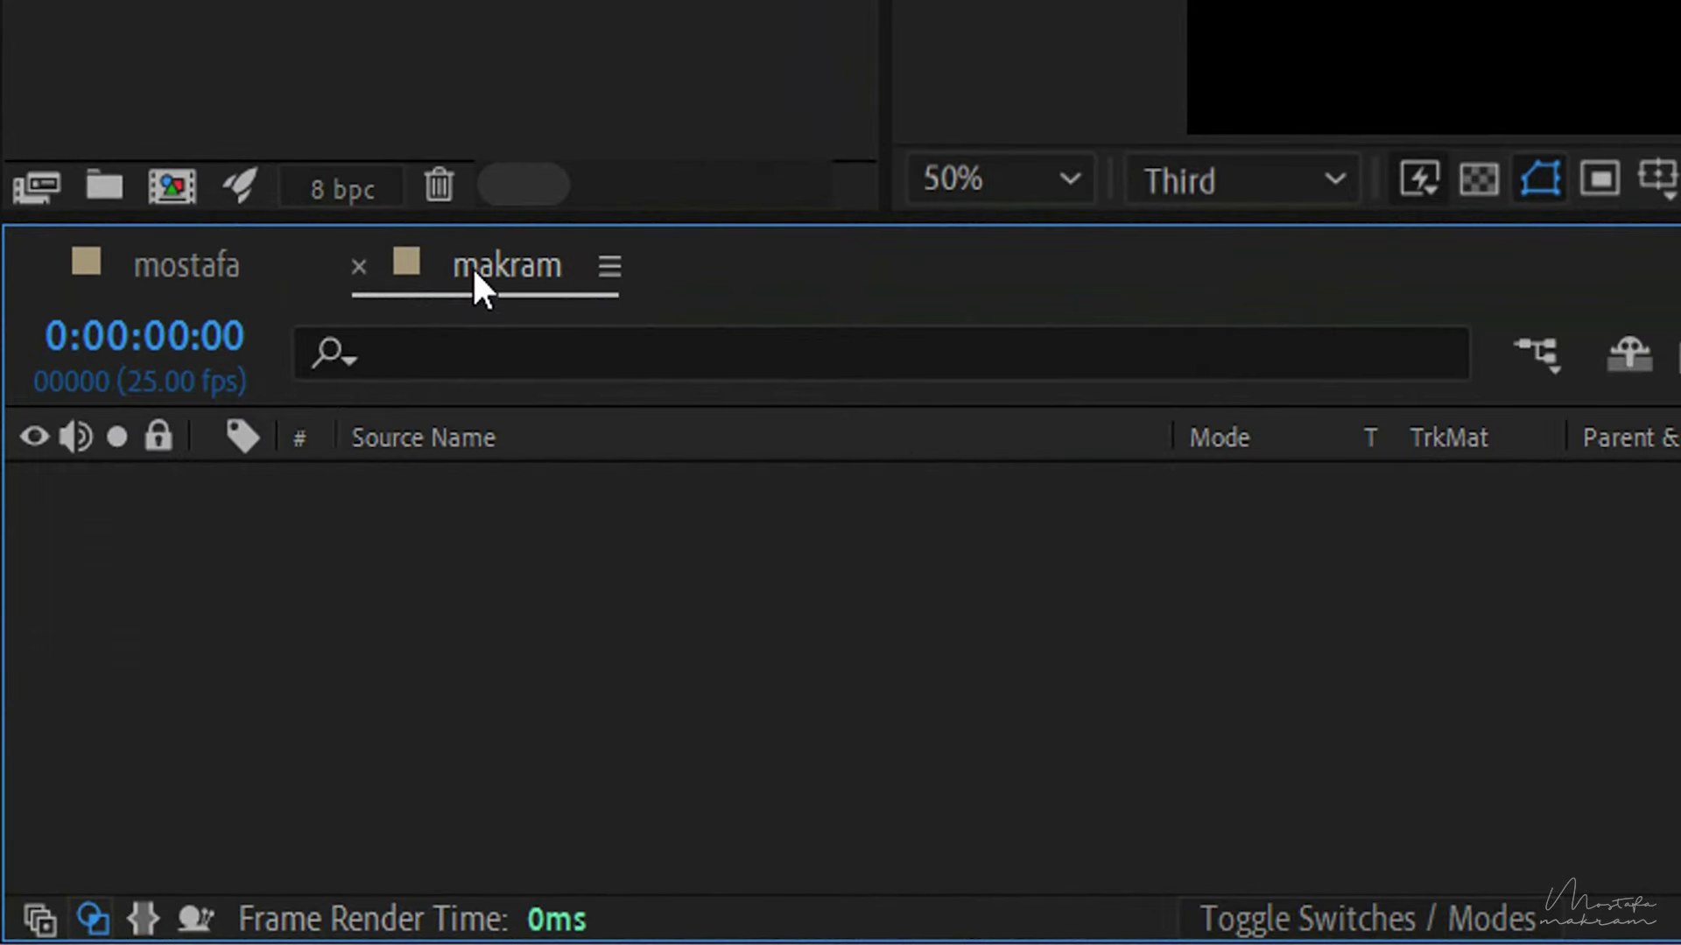
Step: Close the makram timeline and drag the makram comp onto the trash to delete it
left_click(150, 287)
left_click(506, 263)
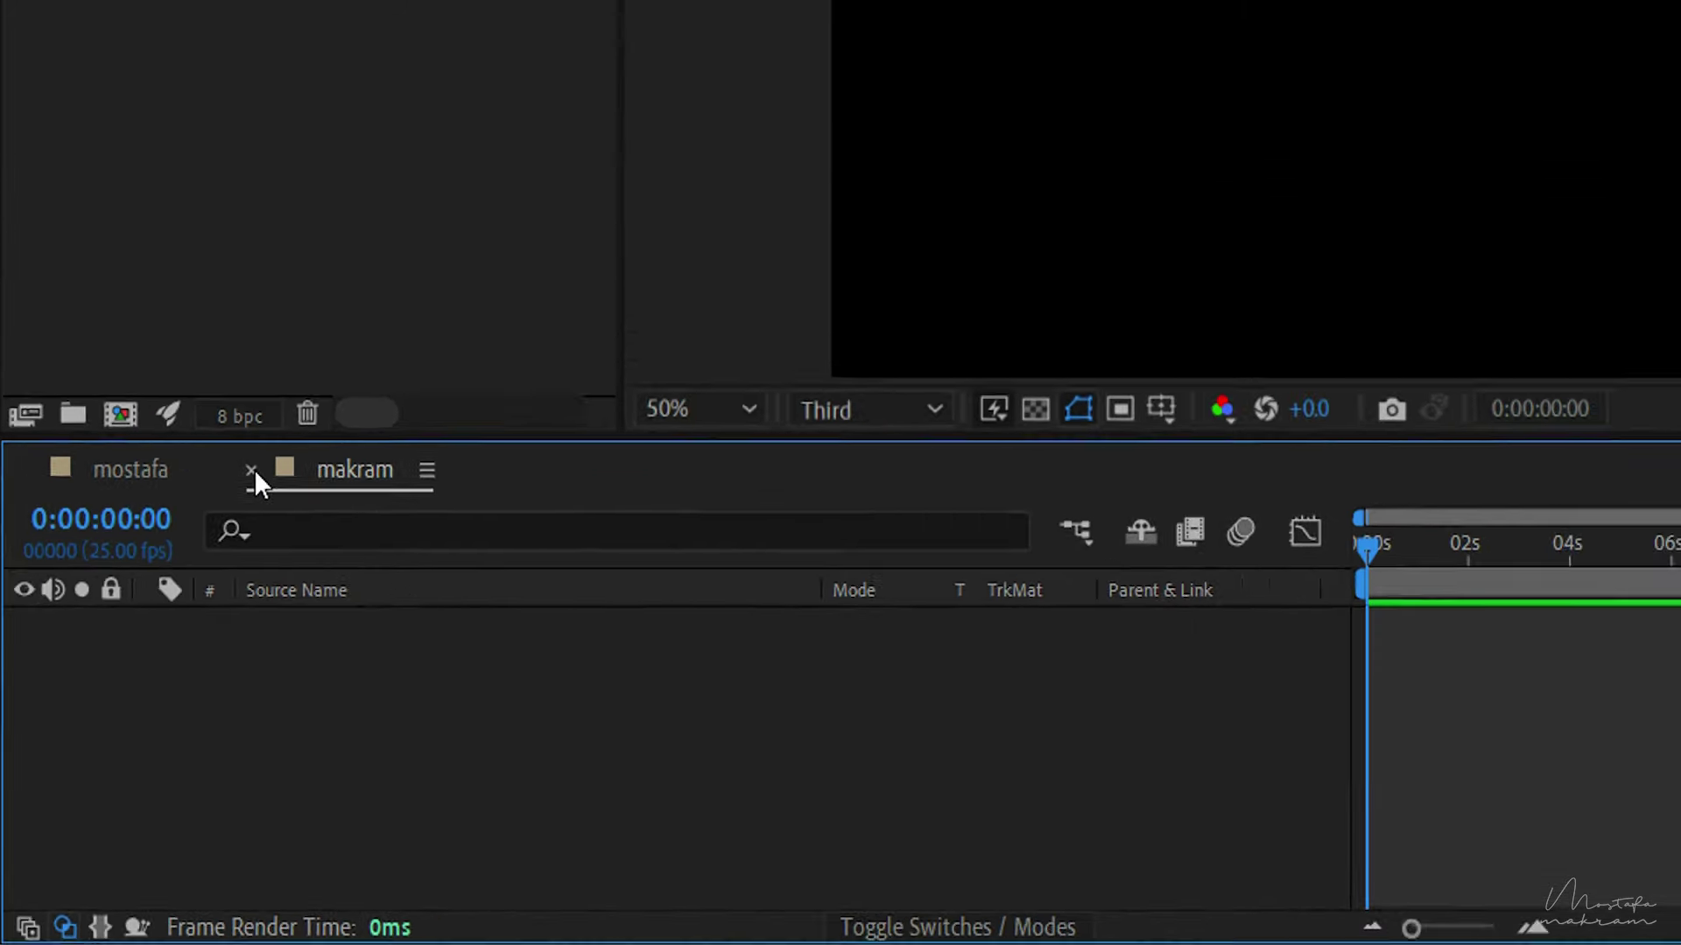
left_click(358, 265)
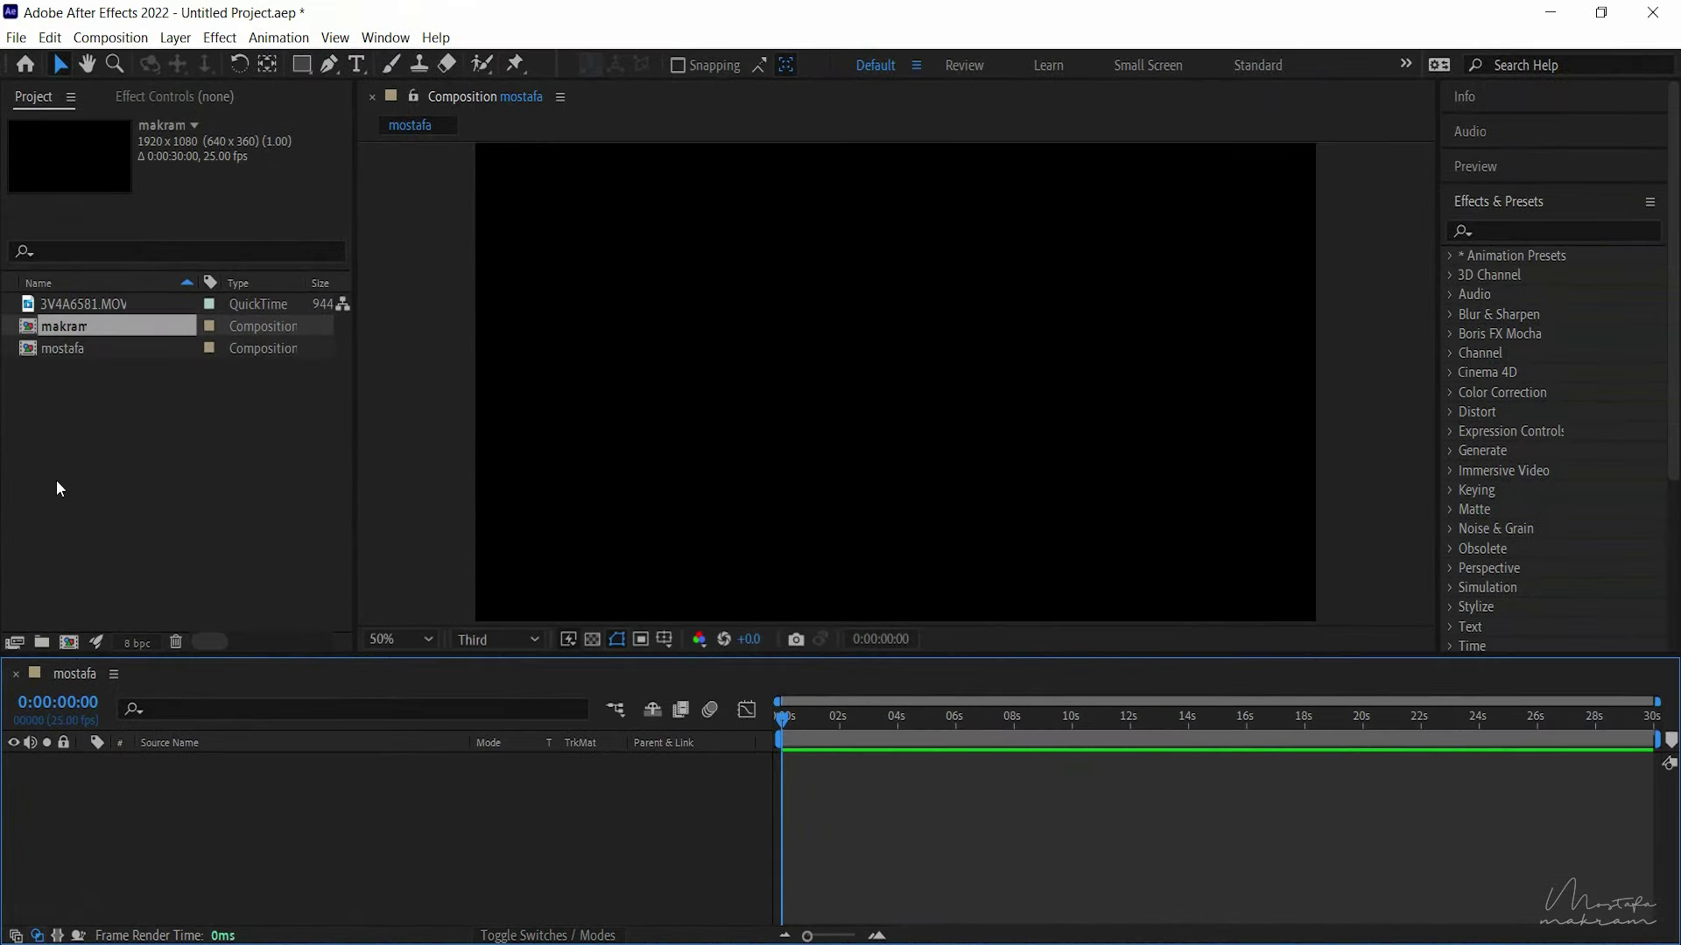
double_click(65, 331)
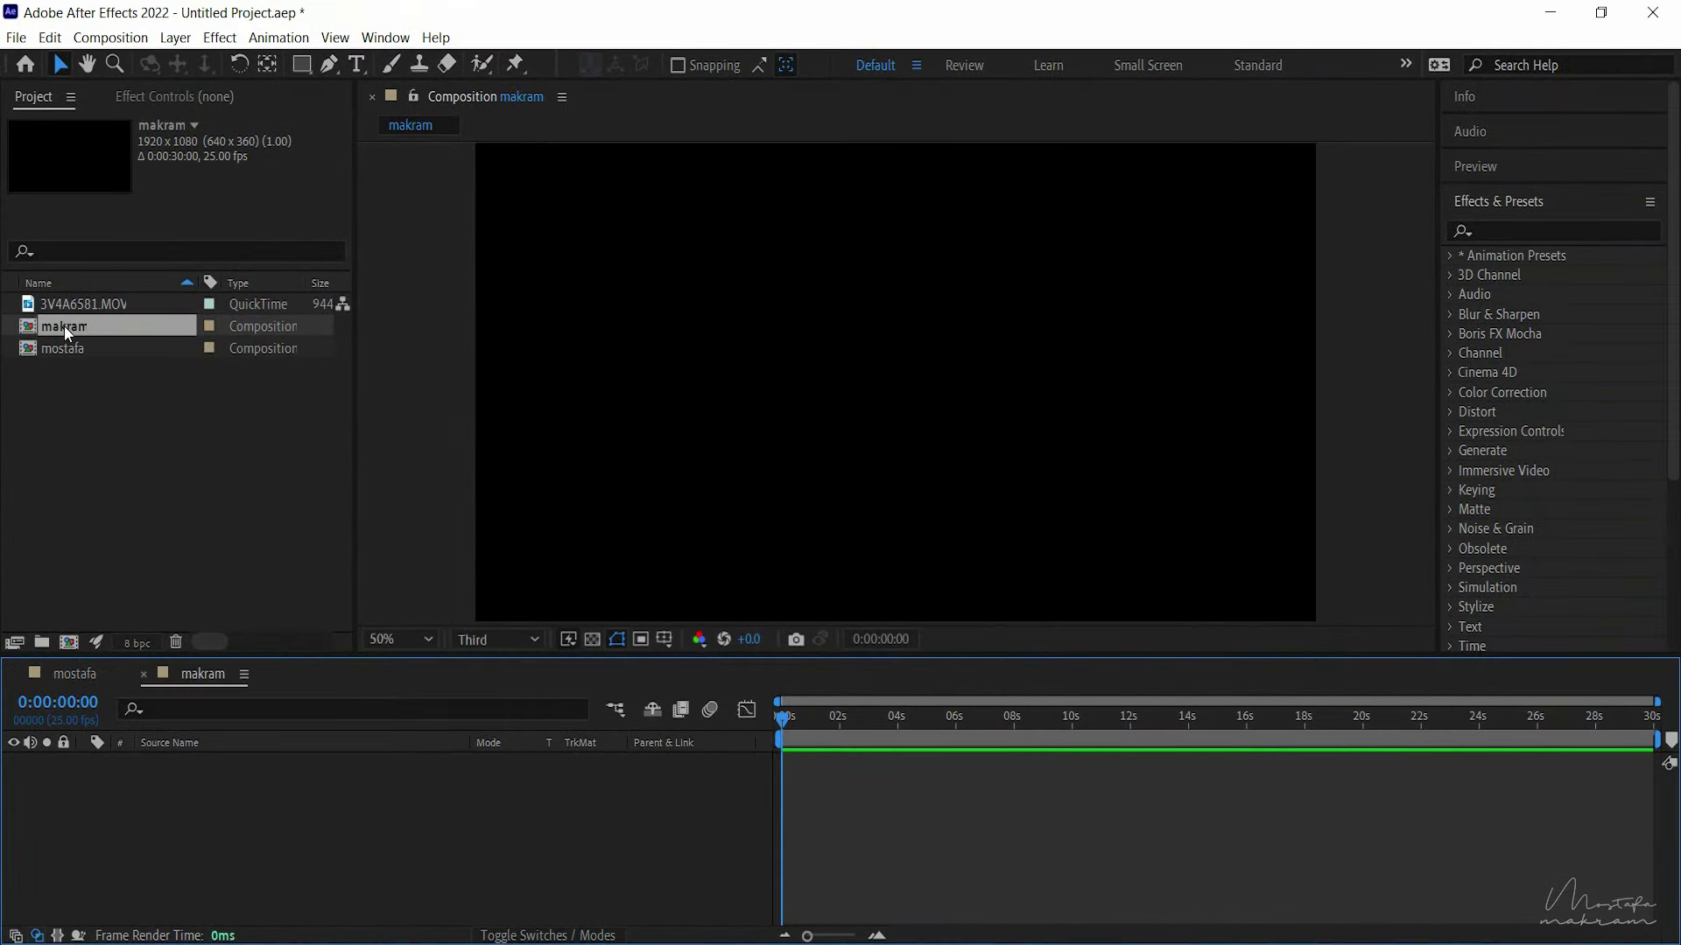
left_click(144, 674)
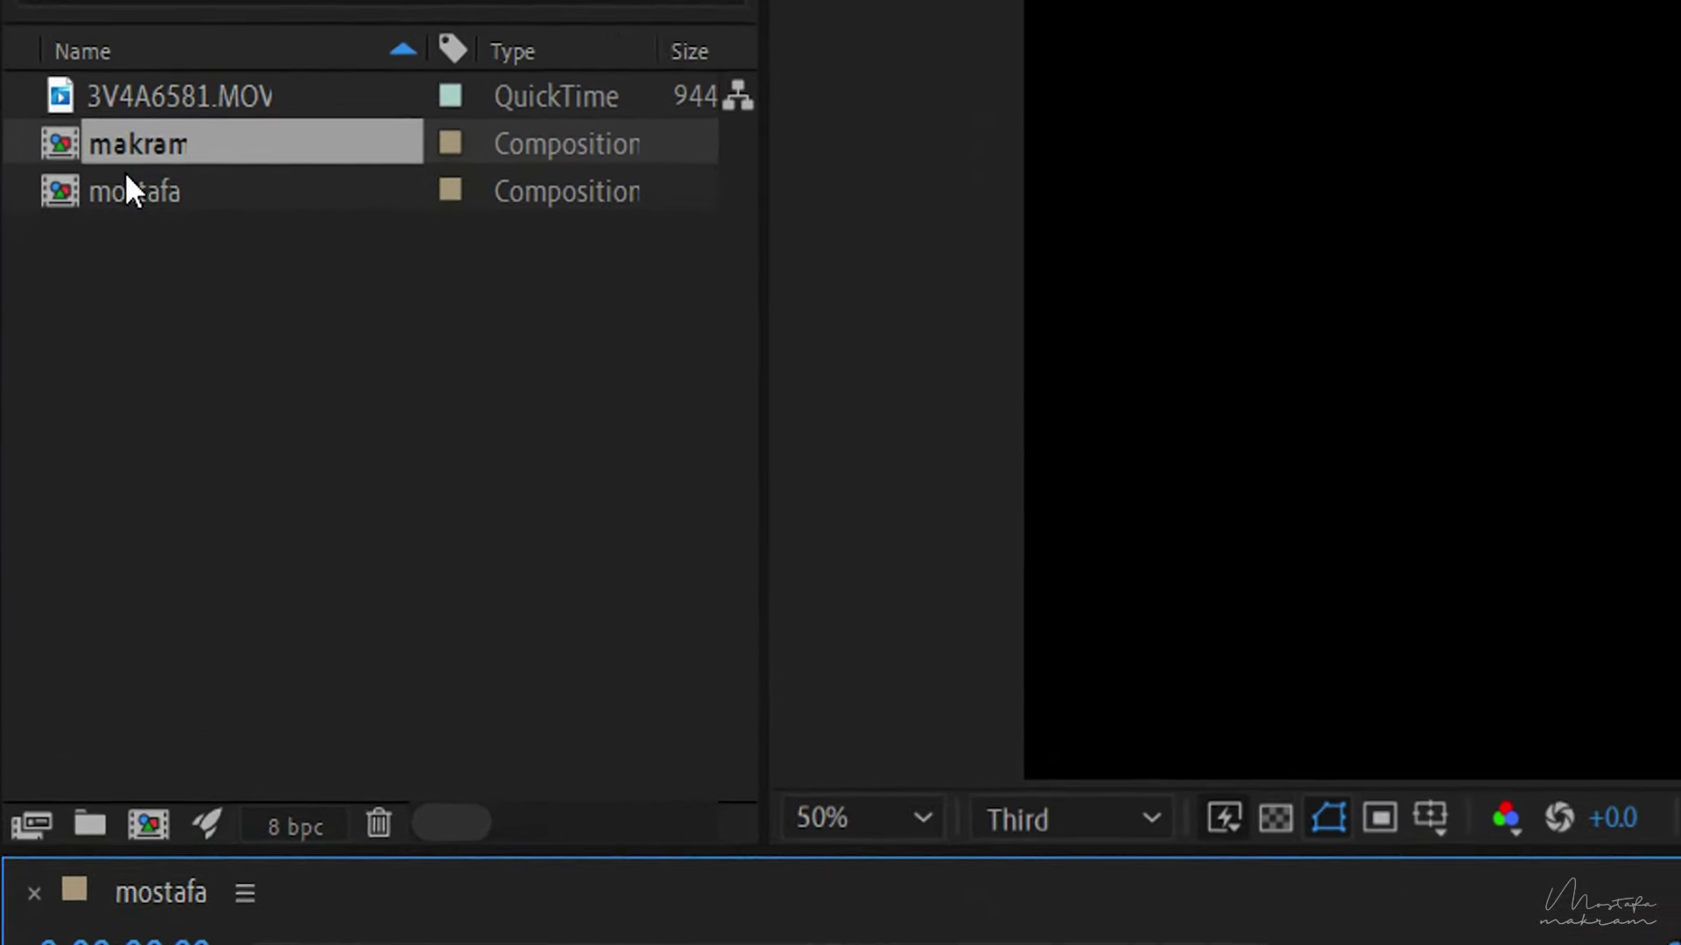
left_click_drag(122, 143, 376, 825)
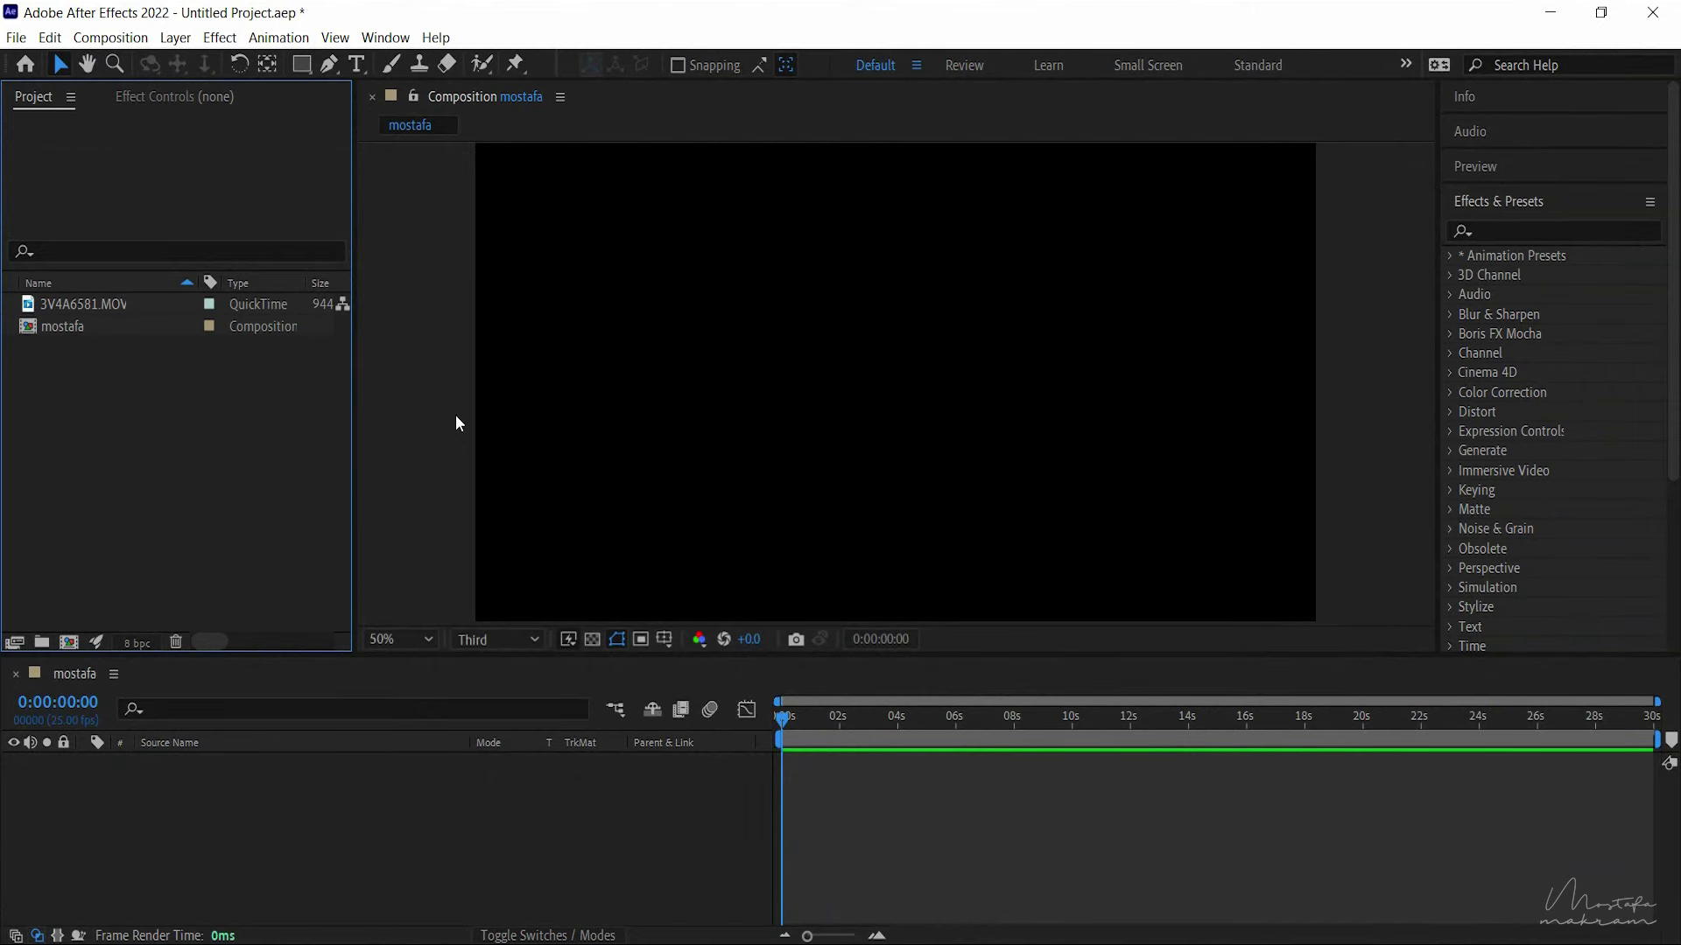
Step: Drag 3V4A6581.MOV from the Project panel into the mostafa timeline as layer 1
left_click(54, 303)
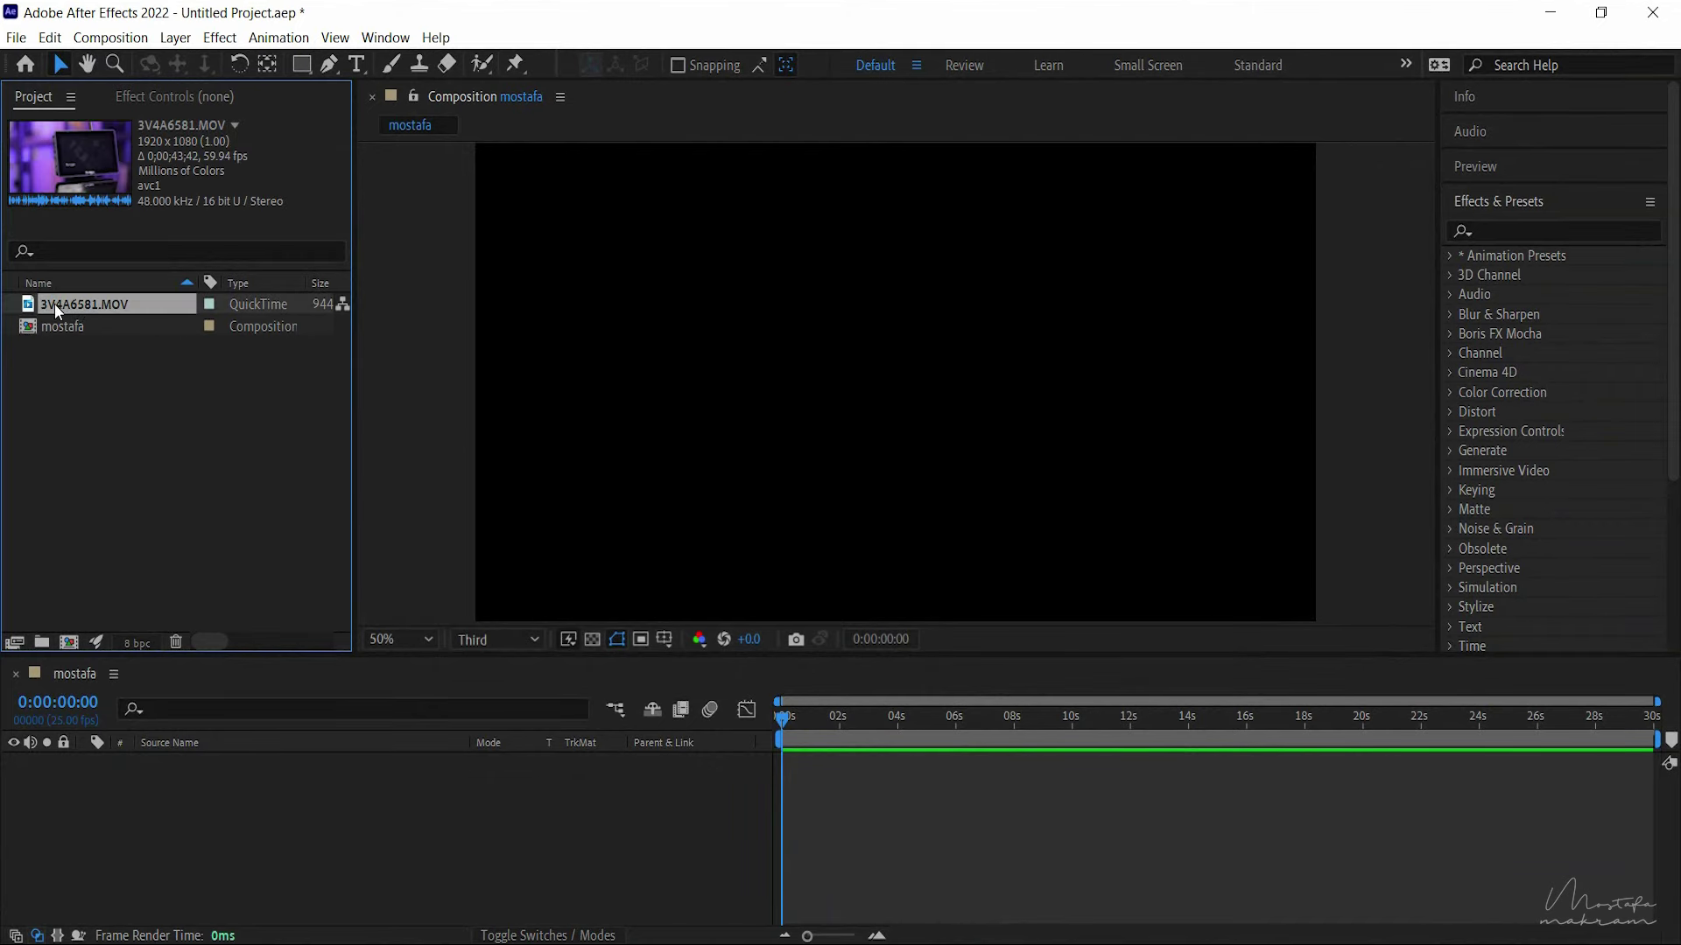
left_click_drag(70, 304, 162, 819)
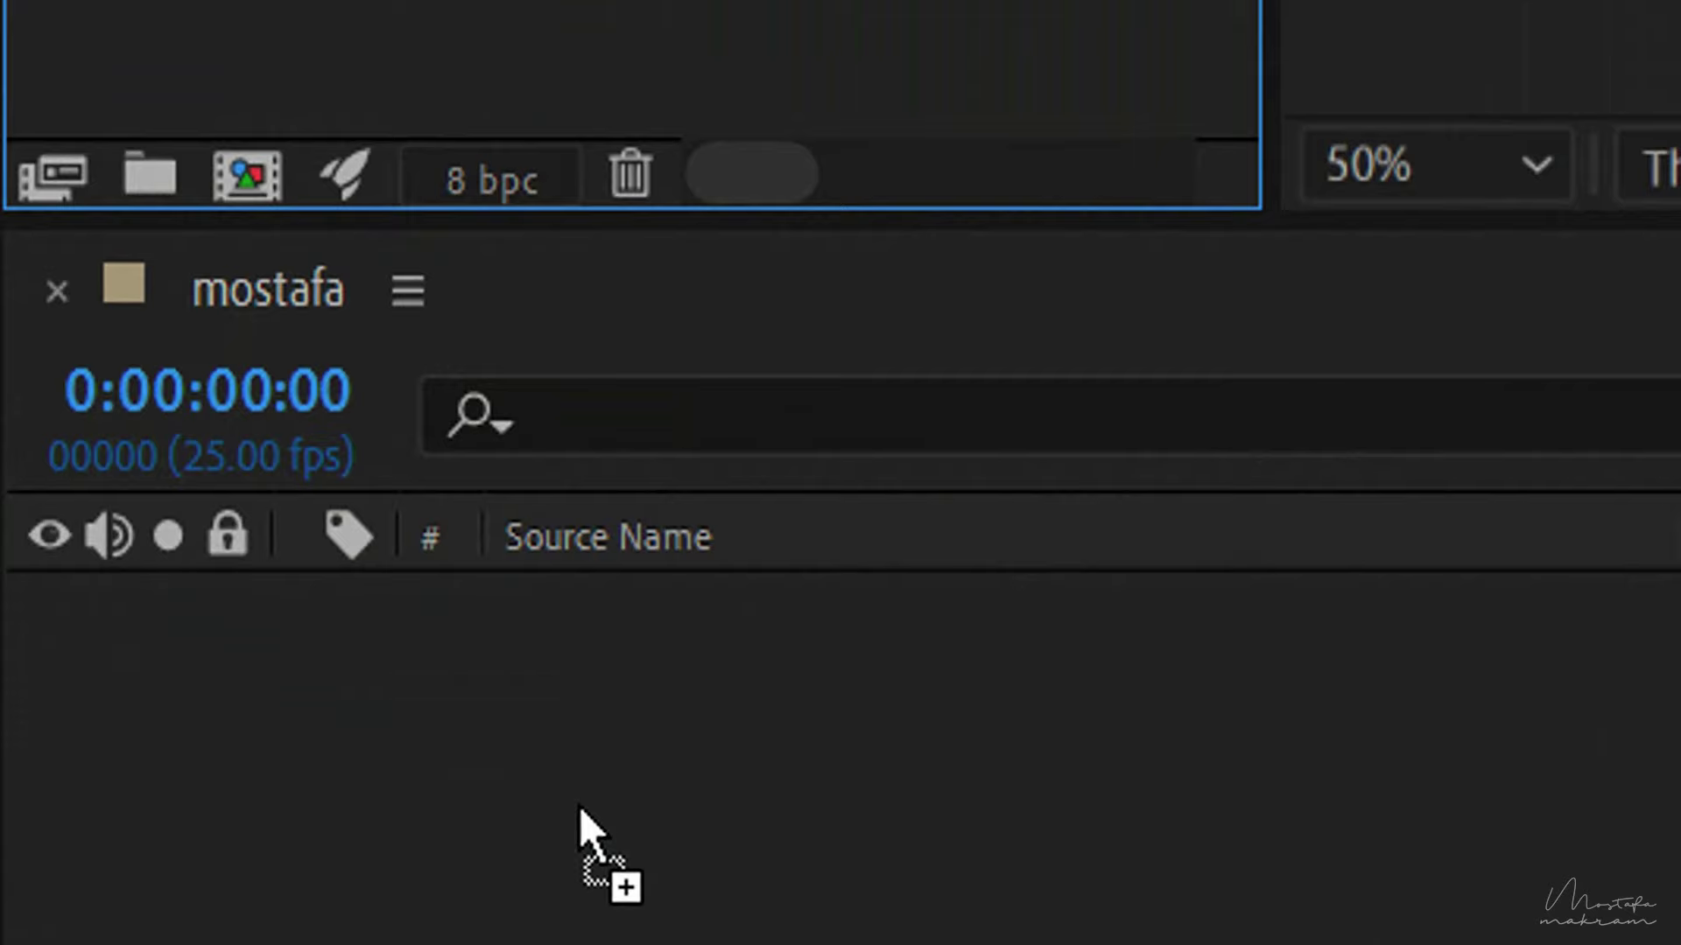
left_click_drag(504, 827, 506, 832)
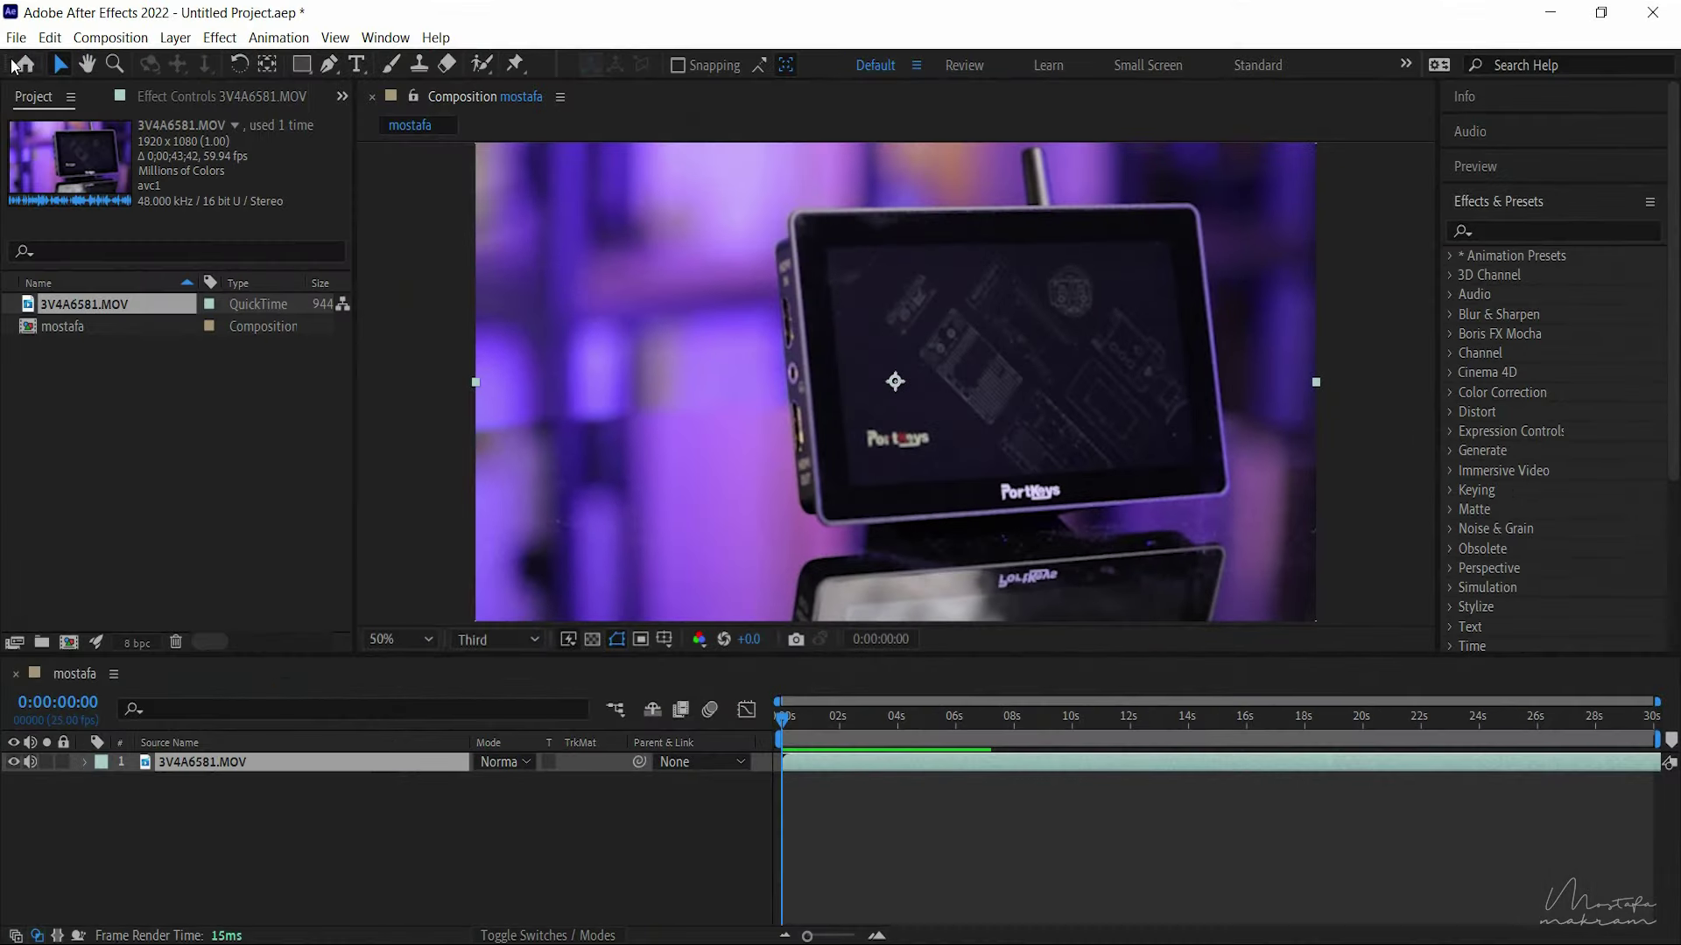
Step: Change the mostafa duration to 0:01:30:00 and zoom the timeline out to show it
left_click(102, 40)
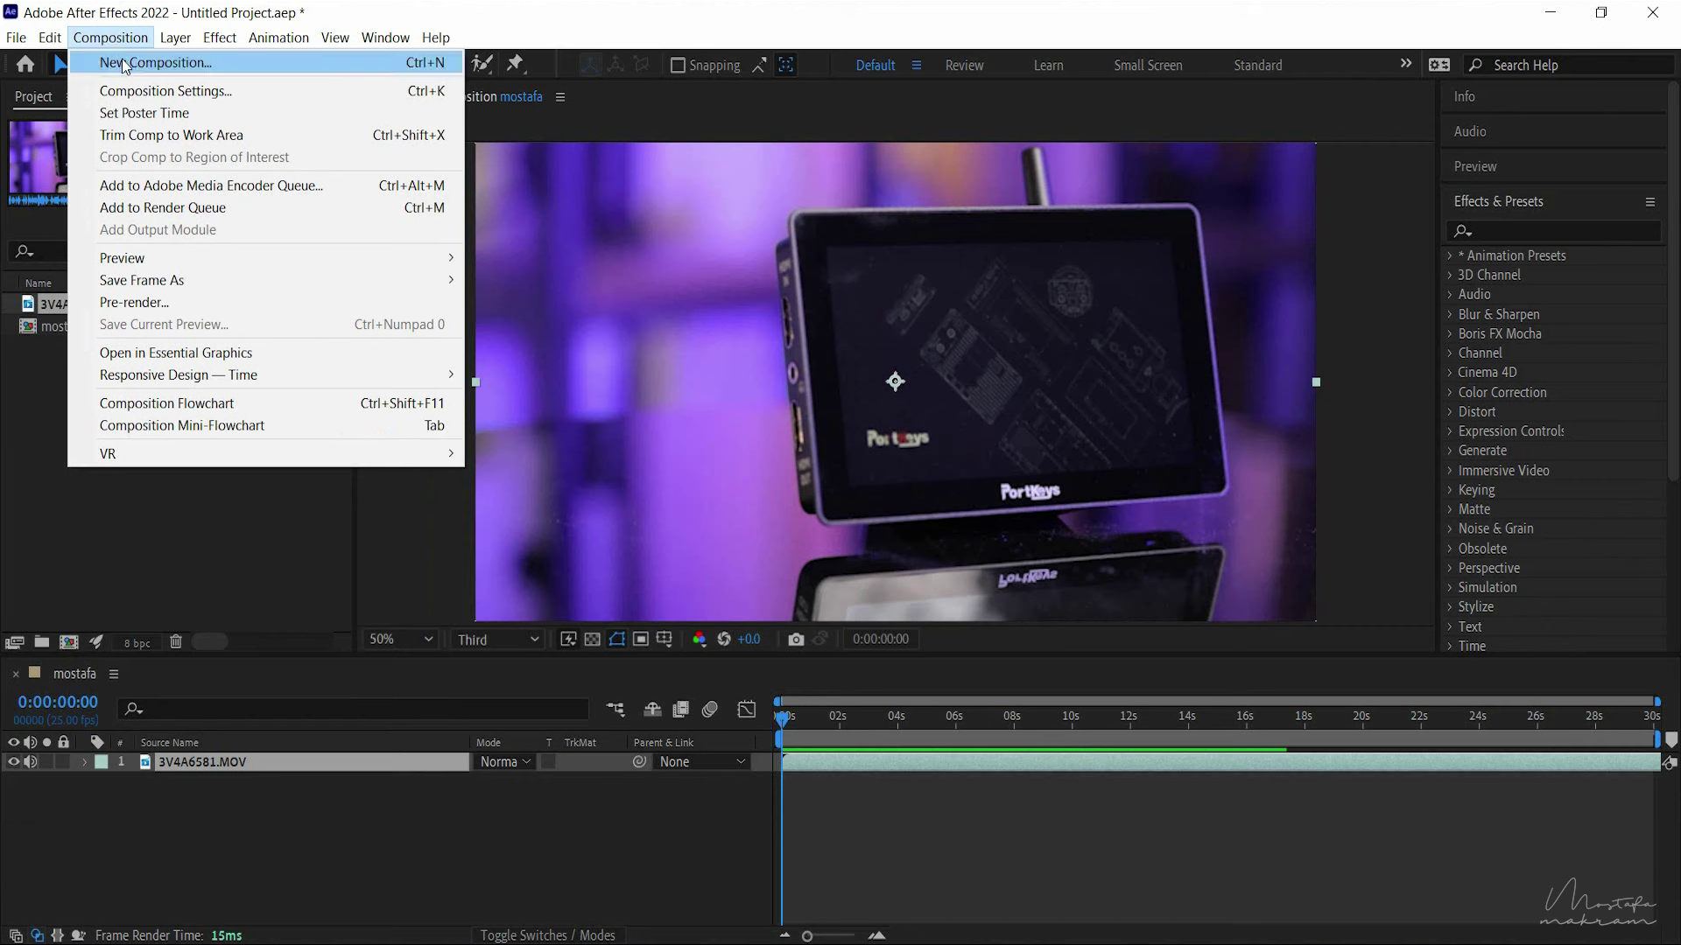
left_click(148, 62)
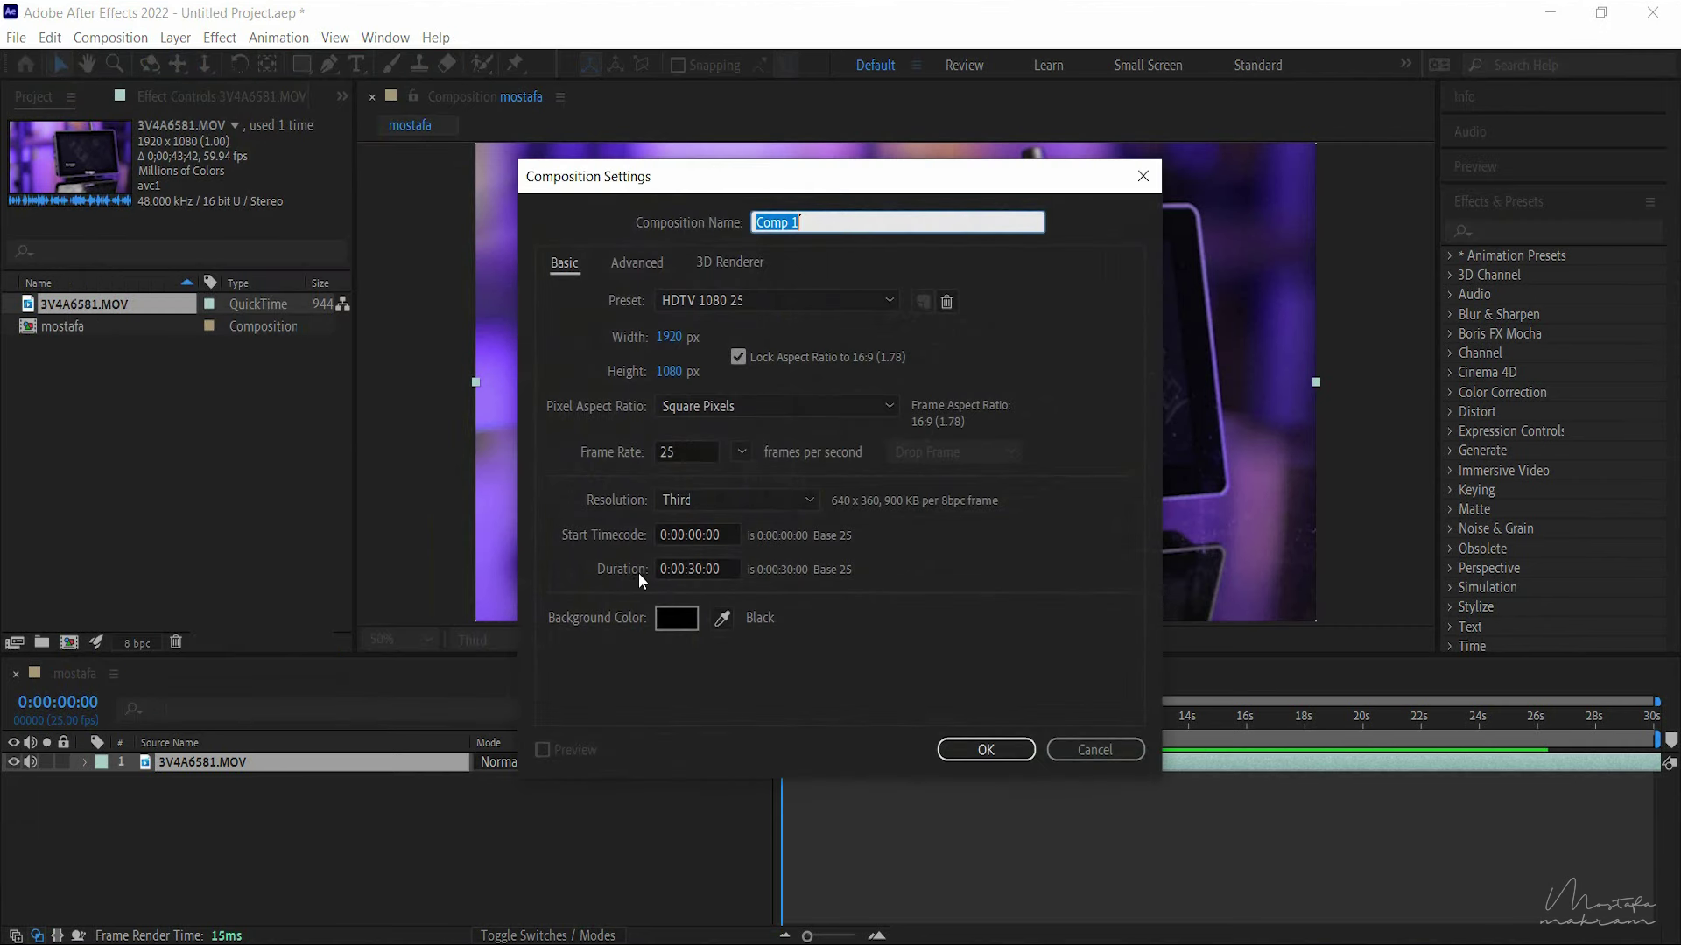
left_click(1108, 748)
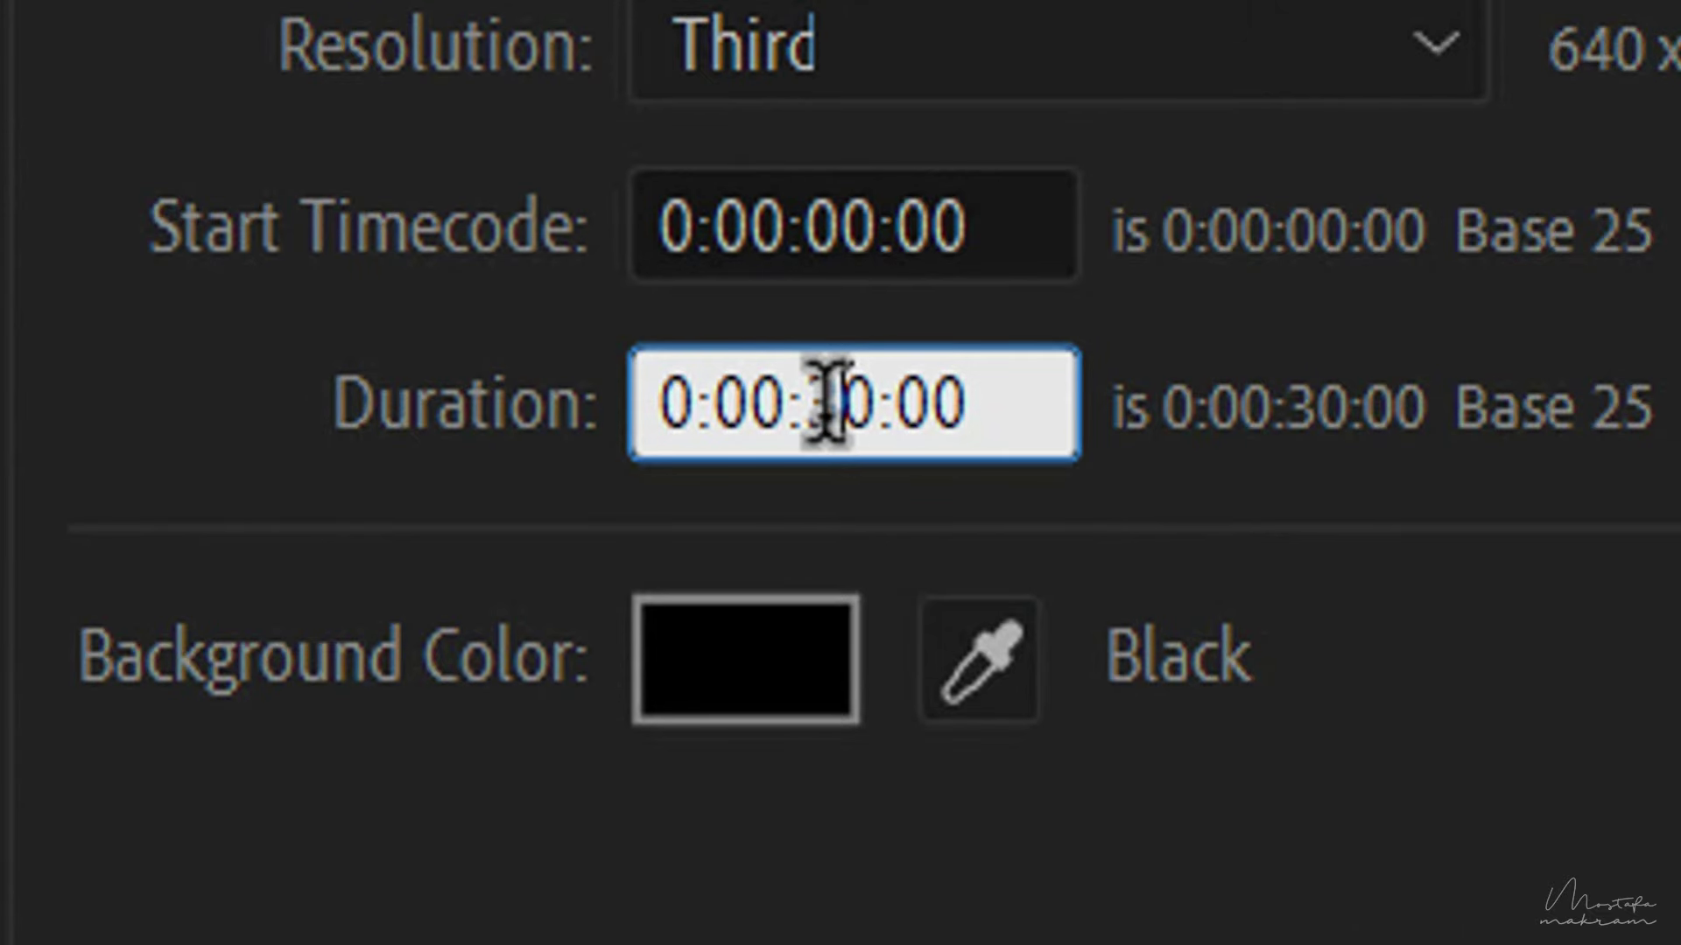
left_click_drag(790, 406, 751, 405)
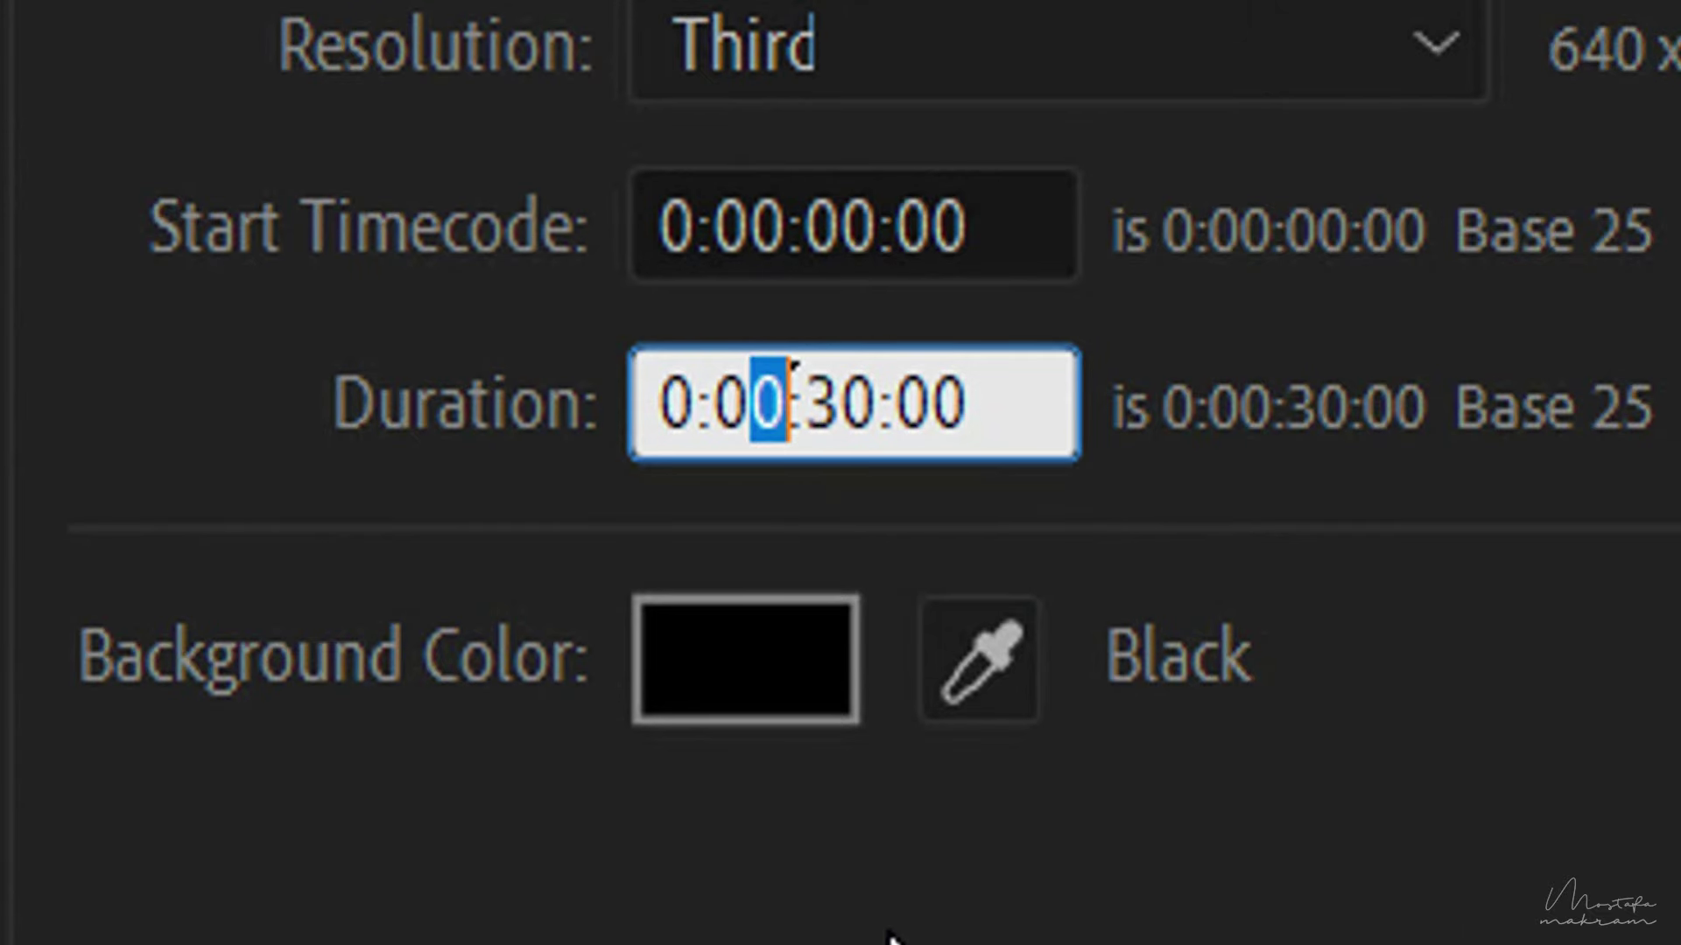
type("1")
key("Return")
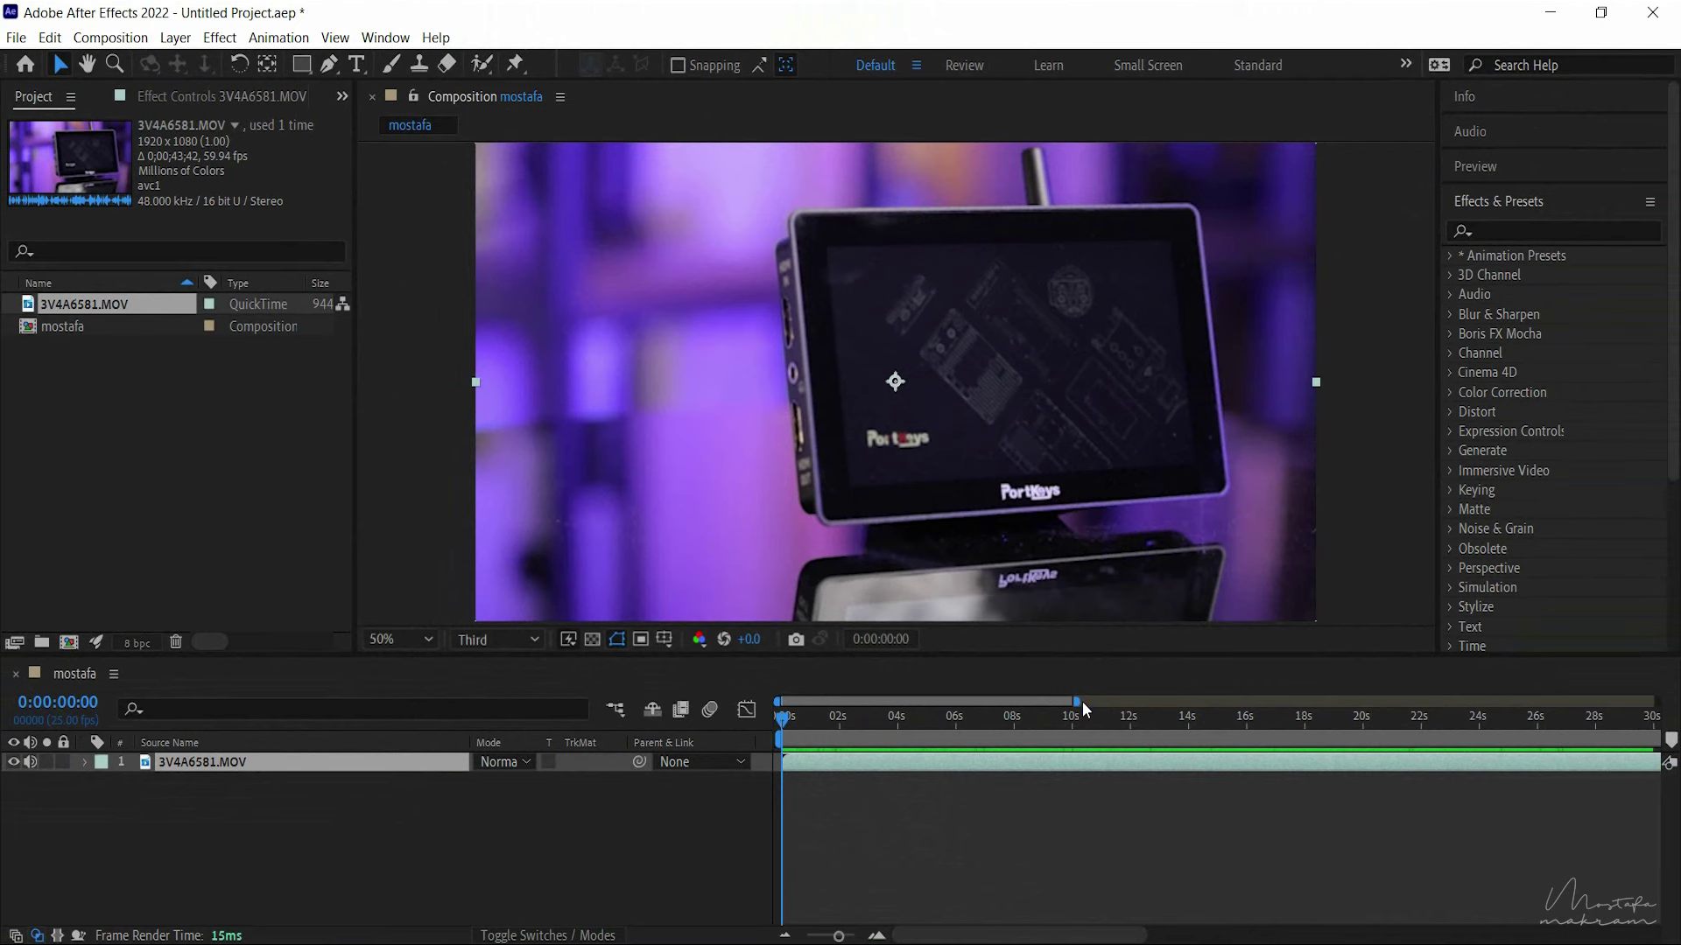
left_click_drag(1078, 702, 1657, 702)
Step: Scrub the timeline and play the comp back to find where 3V4A6581.MOV ends
left_click_drag(968, 717, 1385, 729)
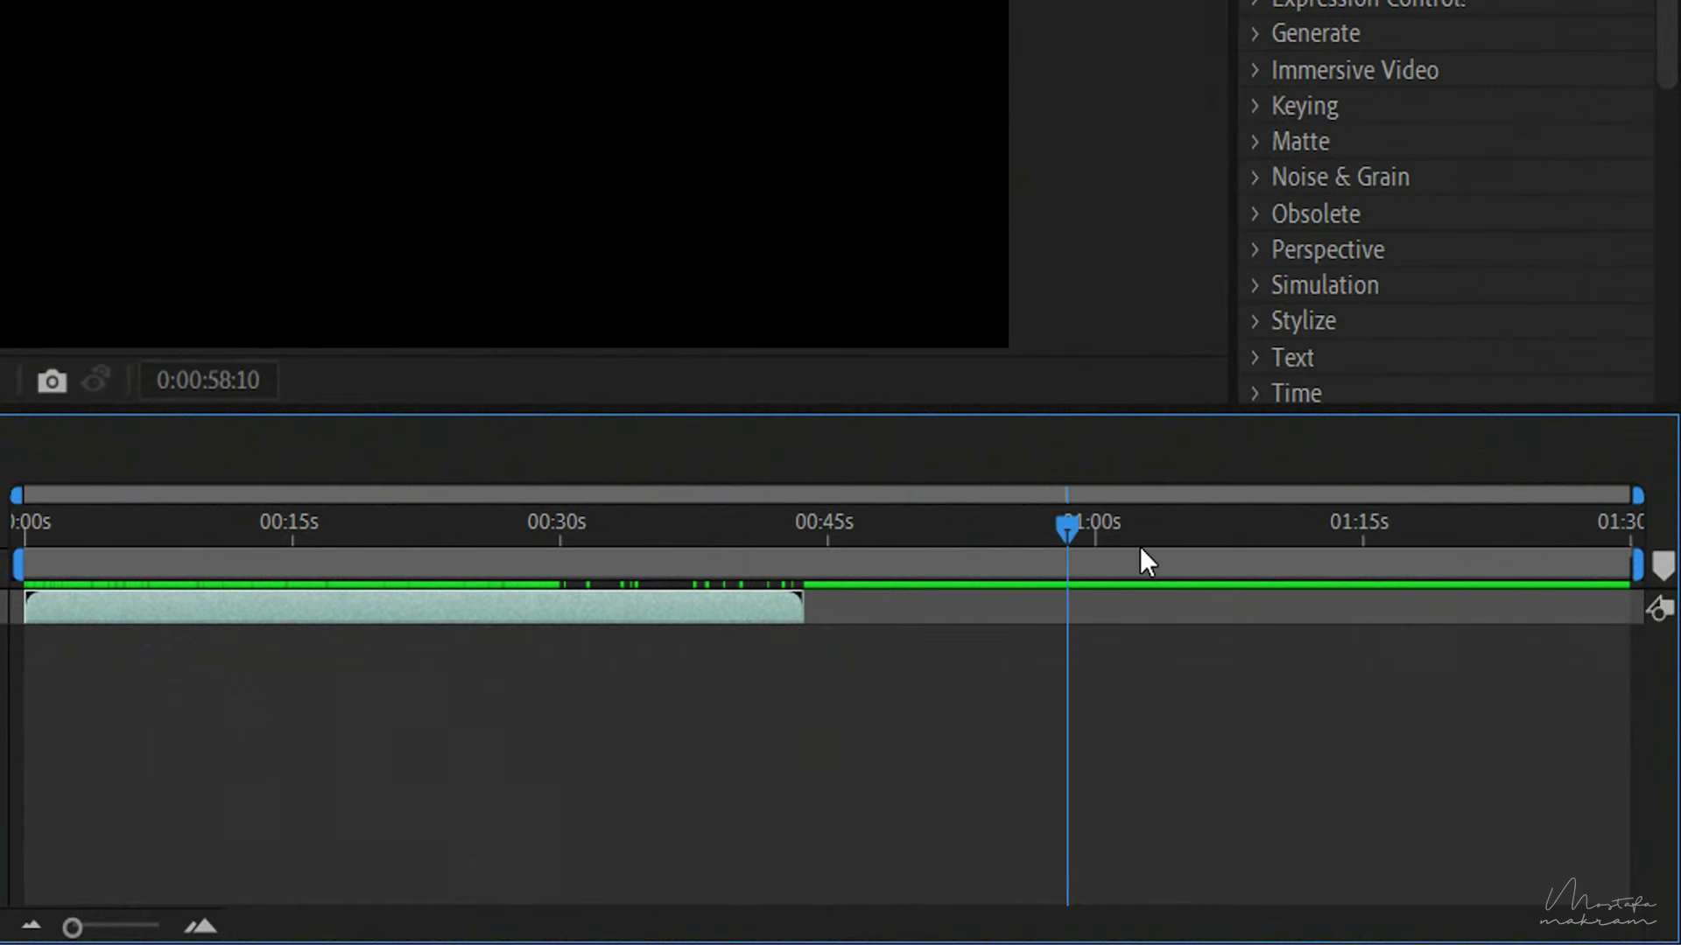
left_click_drag(1141, 550, 844, 635)
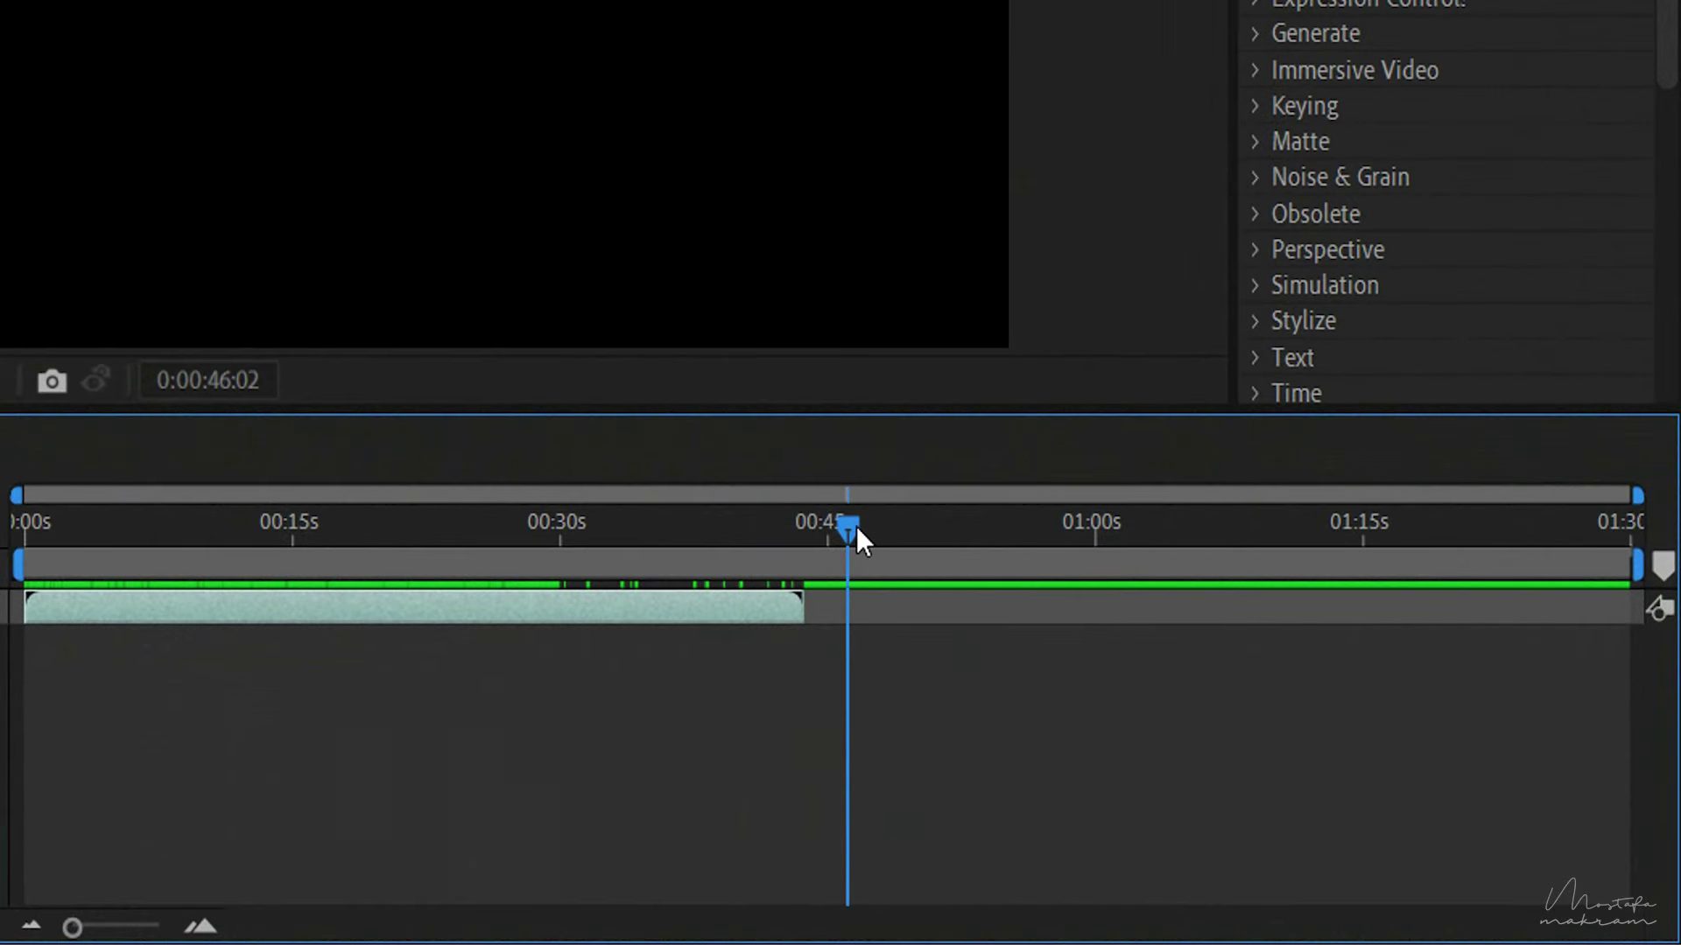
mouse_move(860, 536)
left_mouse_down()
mouse_move(811, 536)
mouse_move(1380, 530)
mouse_move(49, 574)
left_mouse_up()
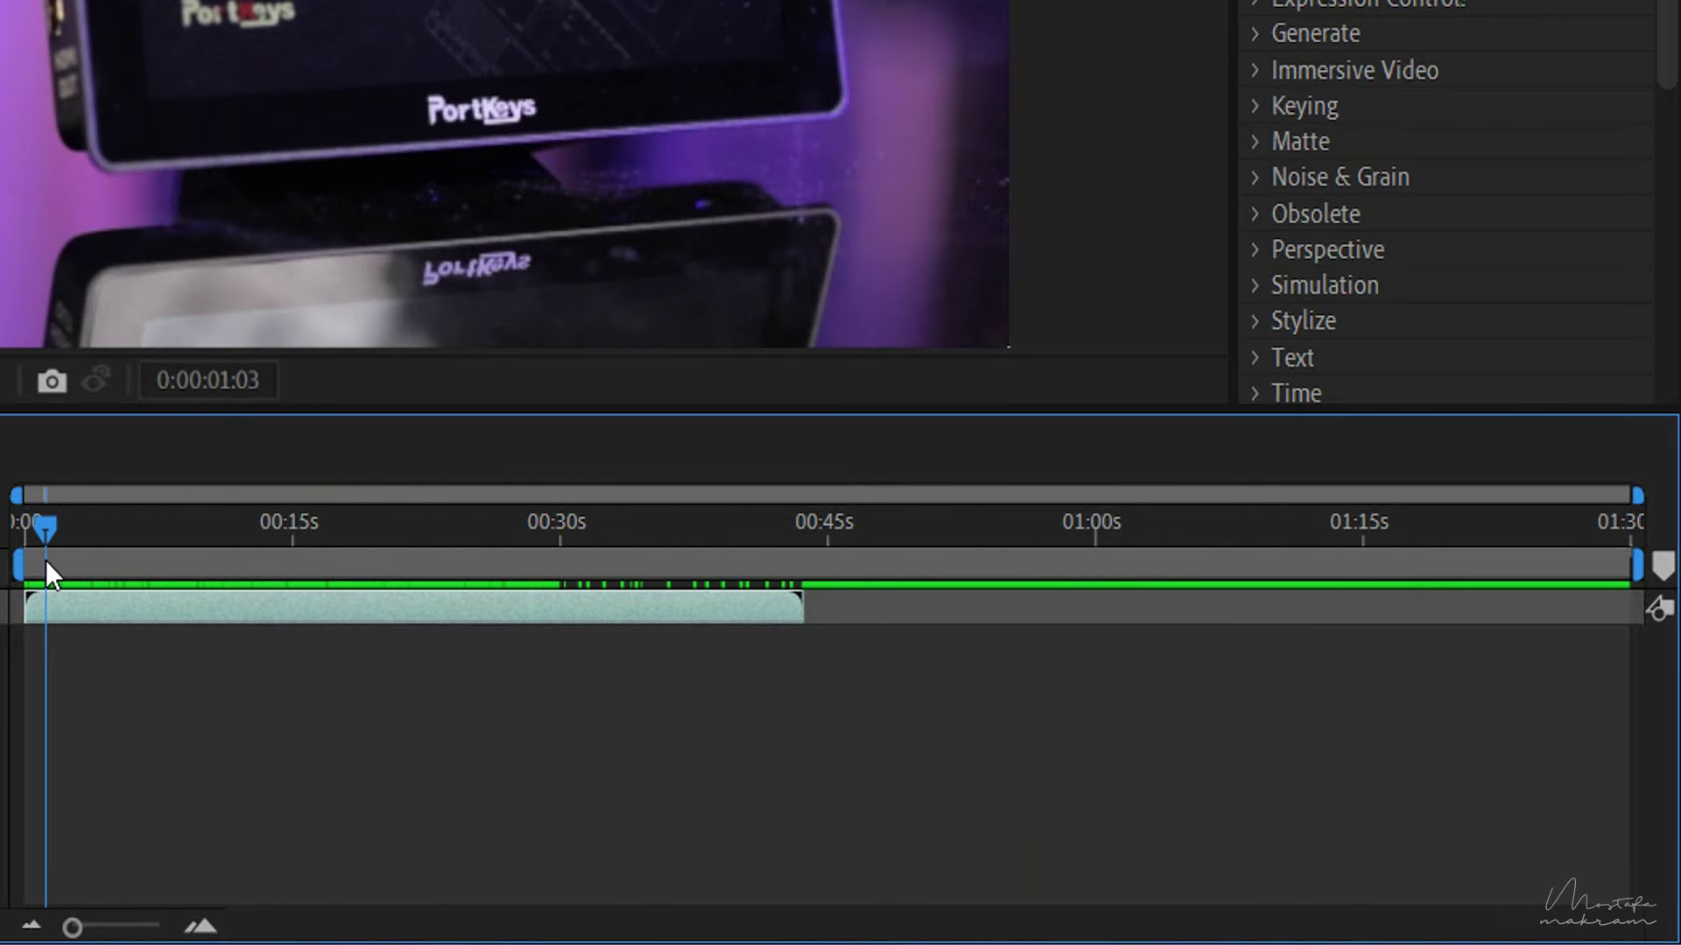
key("space")
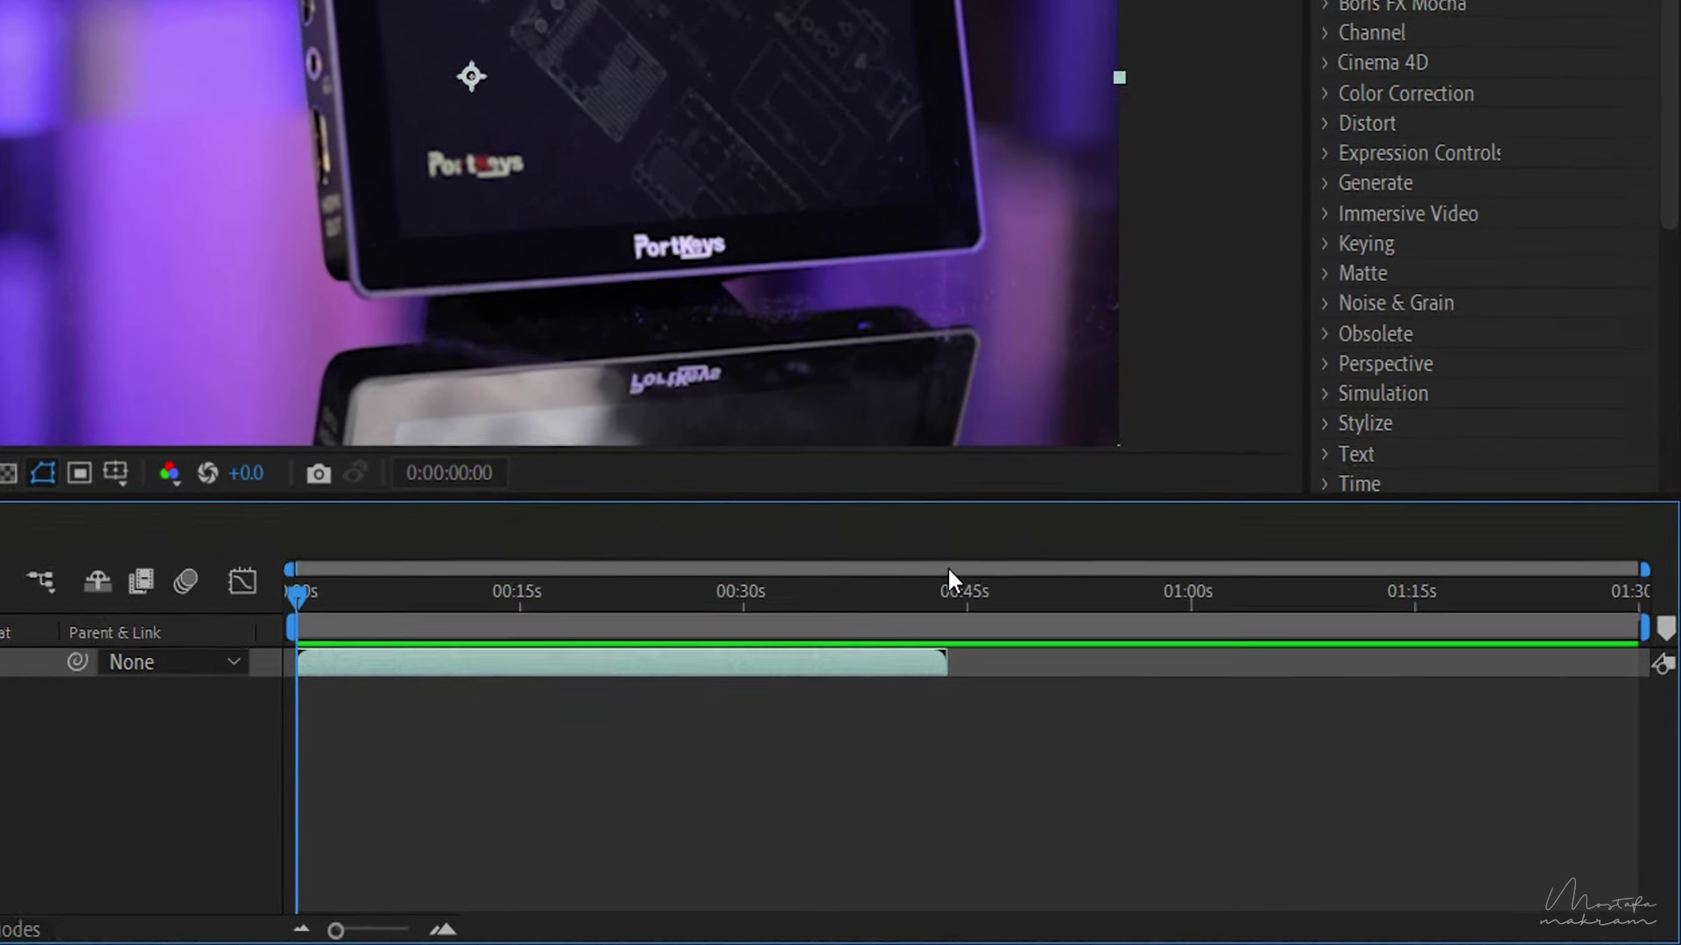
Step: End the work area at the clip's last frame and trim the comp to about 43 seconds
left_click(949, 571)
left_click_drag(948, 569, 928, 569)
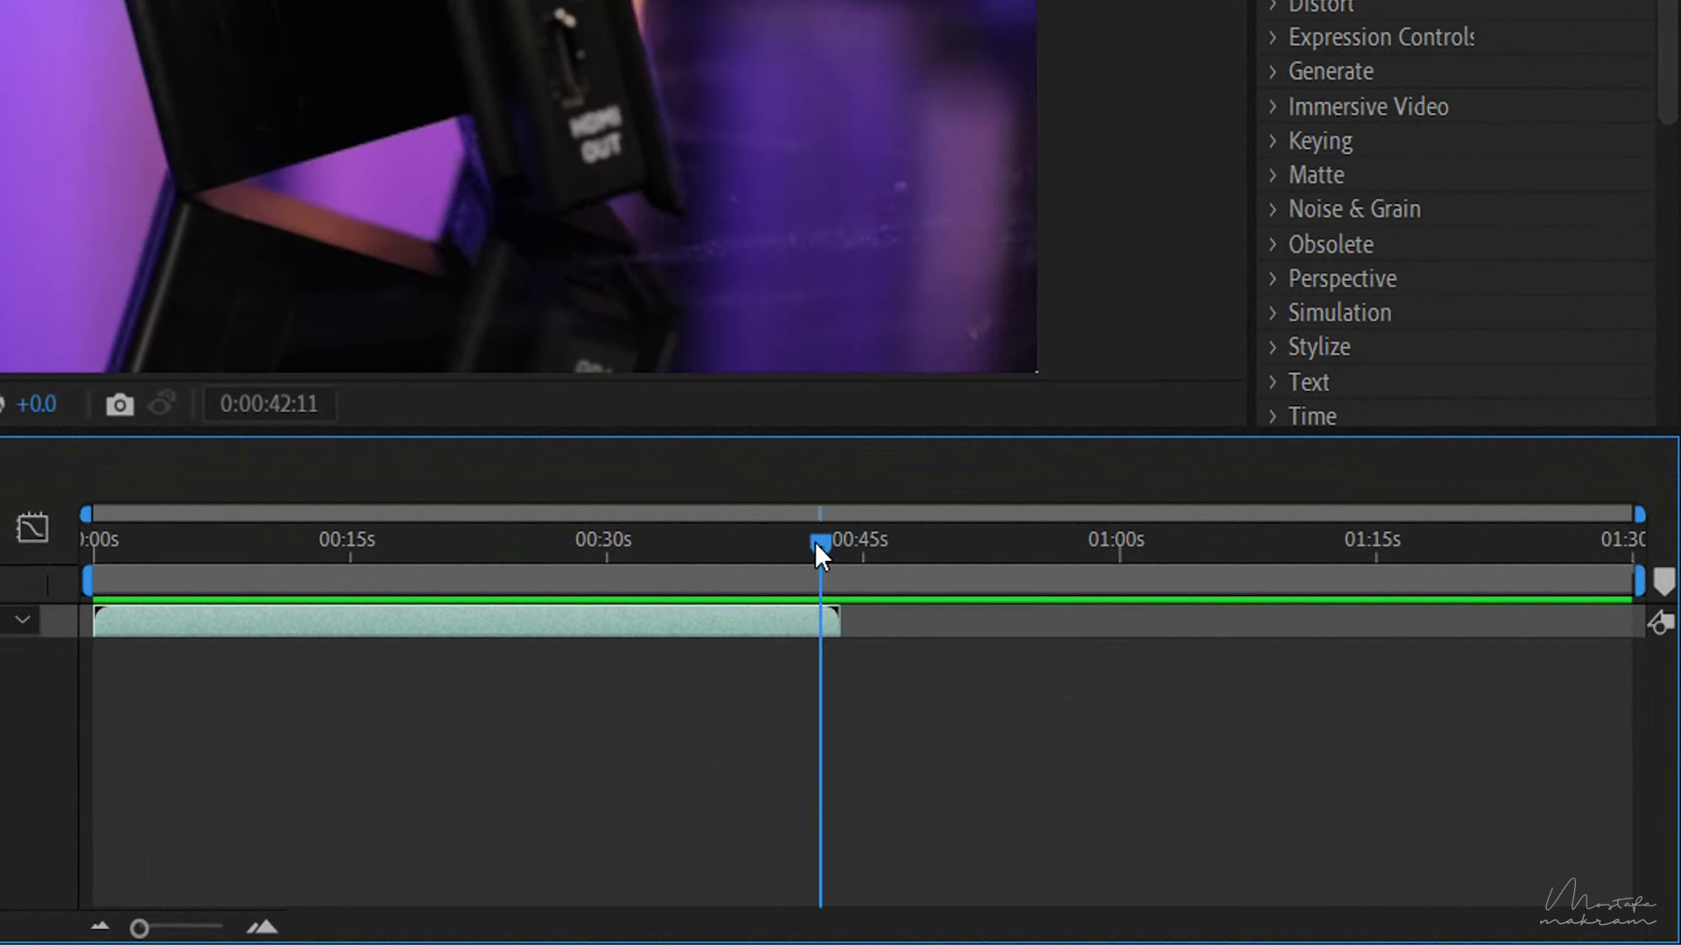
left_click_drag(815, 543, 834, 543)
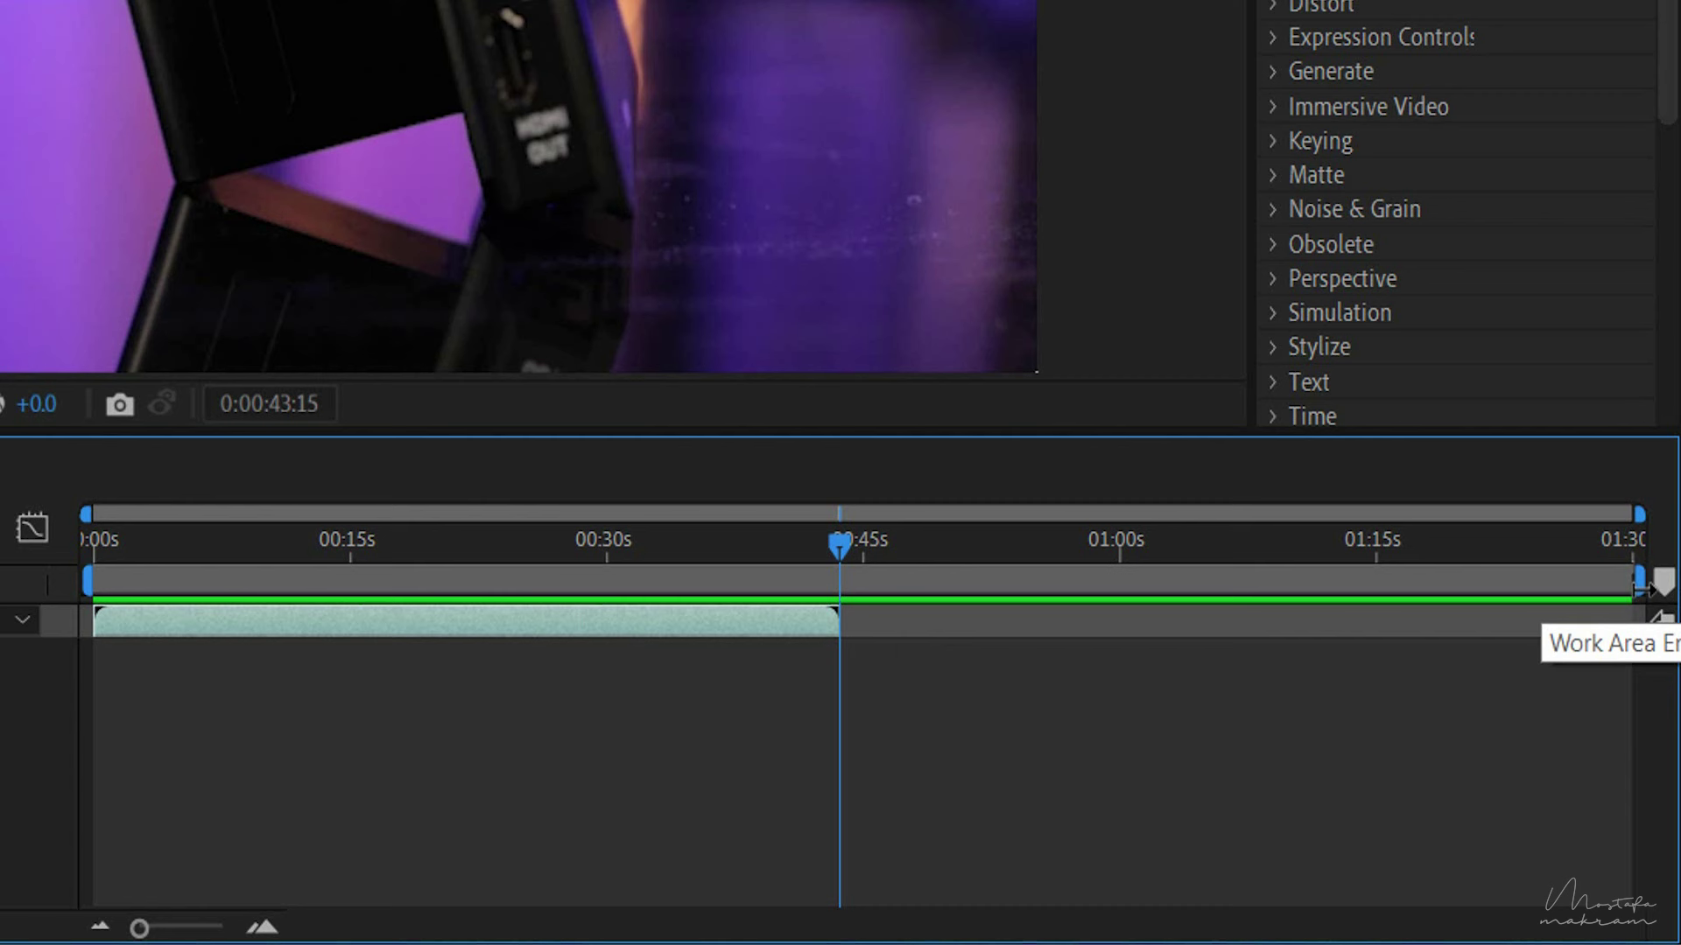
left_click_drag(1640, 582, 838, 582)
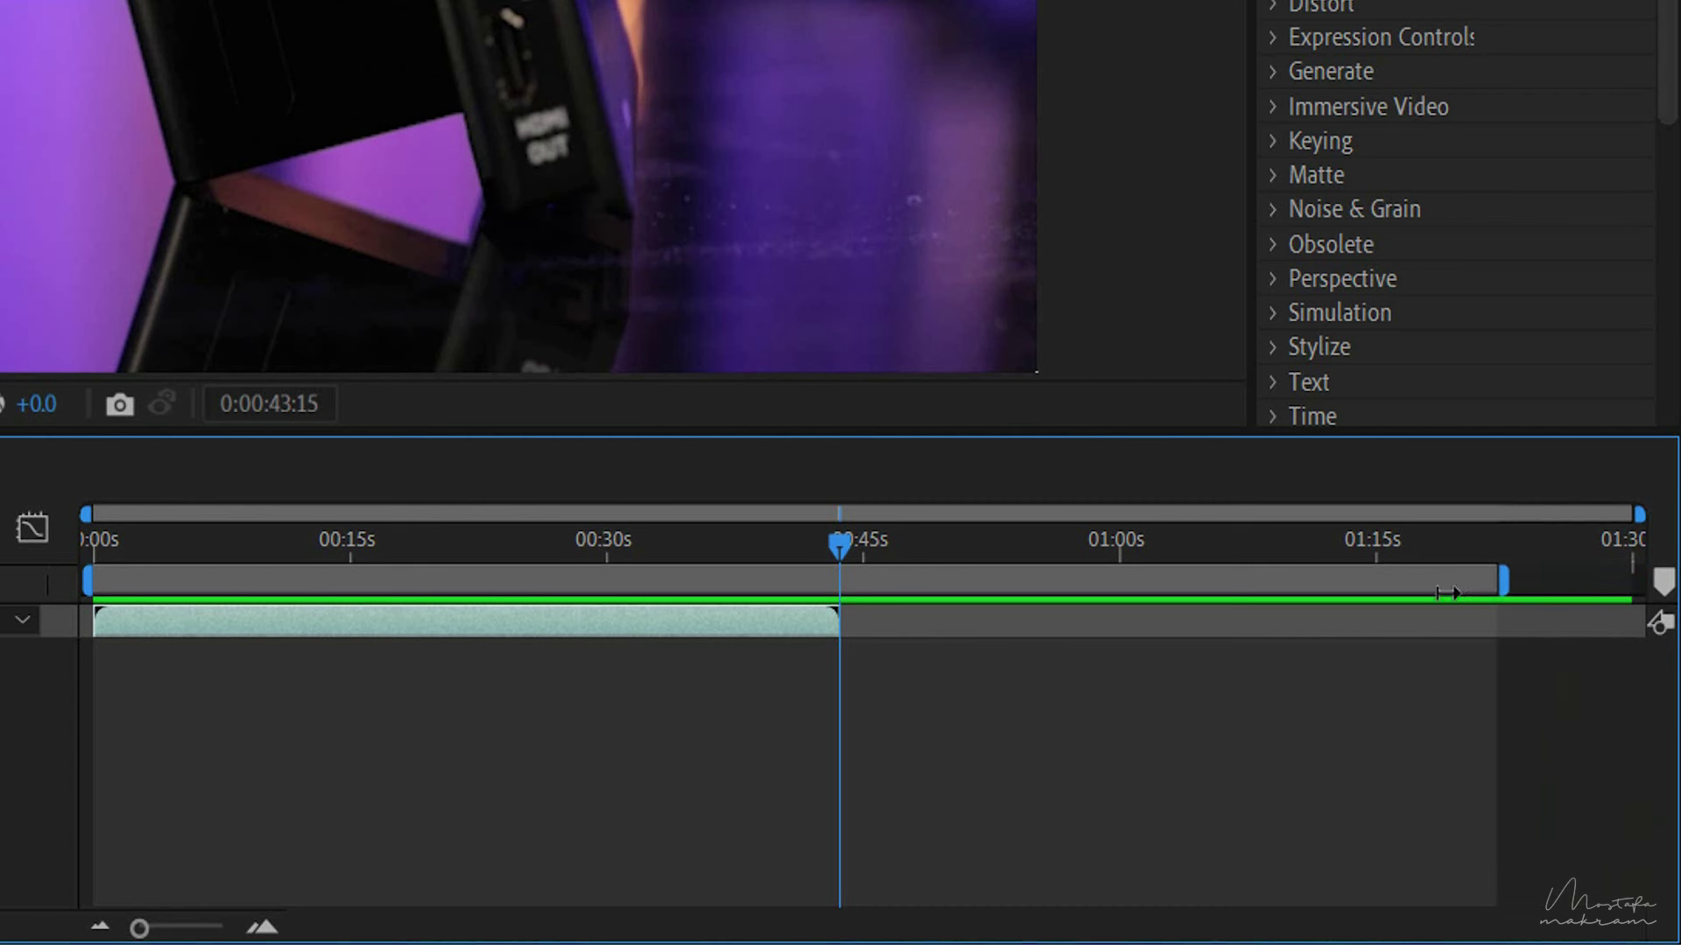
right_click(399, 574)
left_click(490, 648)
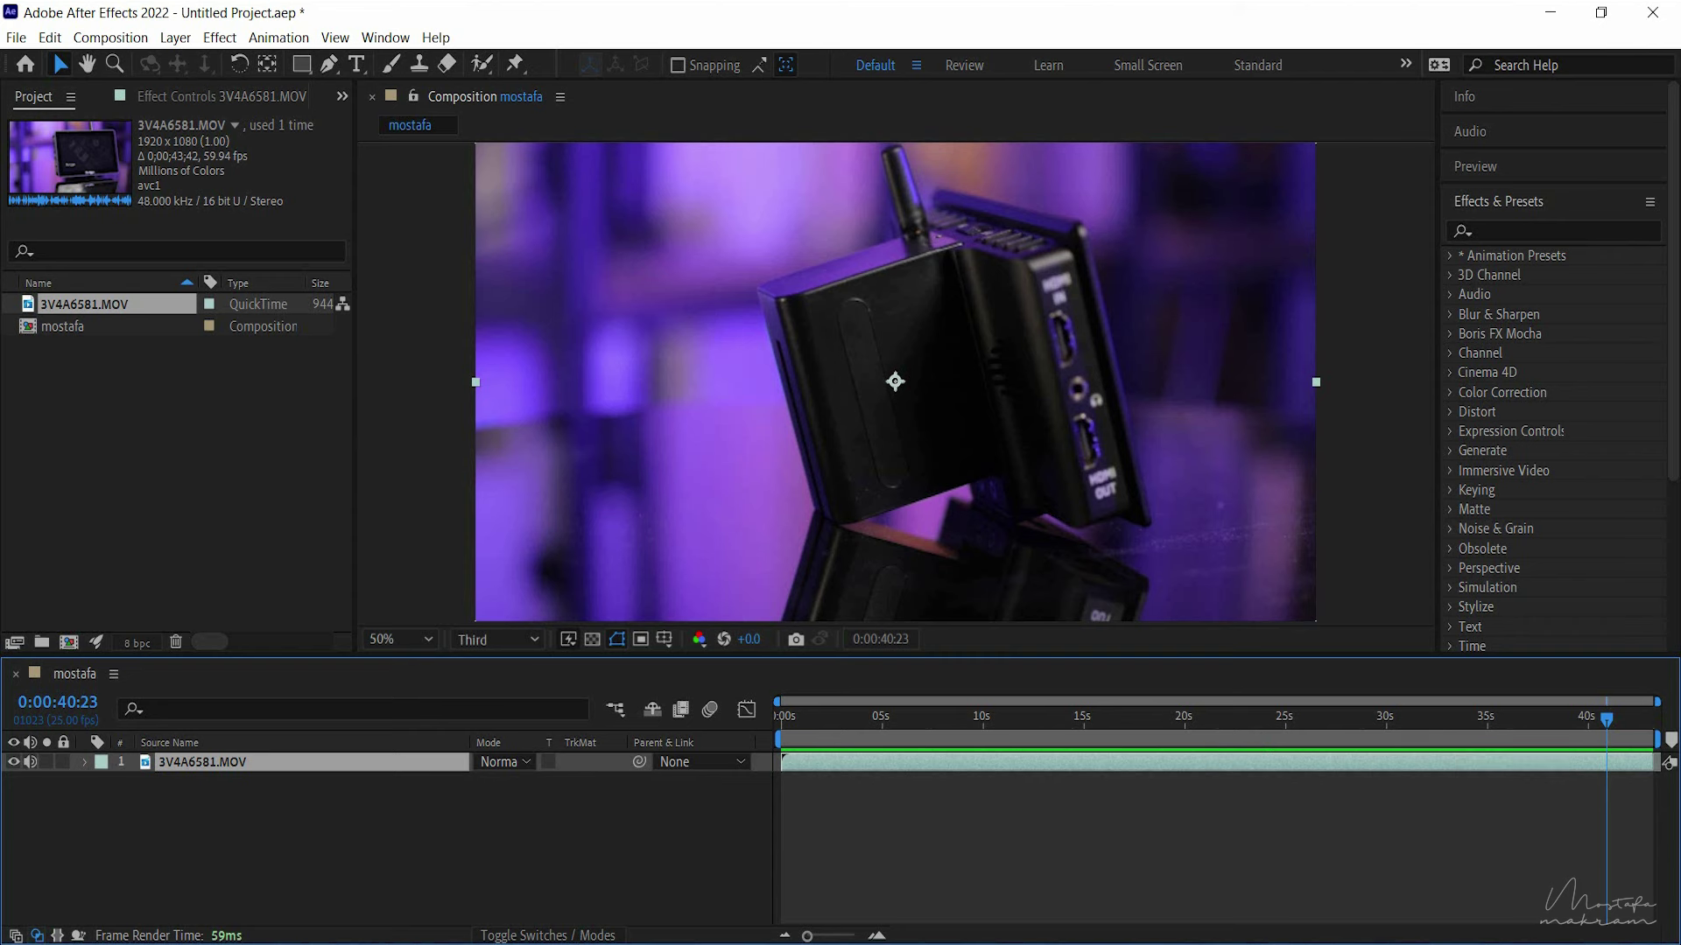
Step: Go back to the comp start, import 3V4A6592.MOV and place it beneath layer 1
left_click_drag(1607, 720, 685, 736)
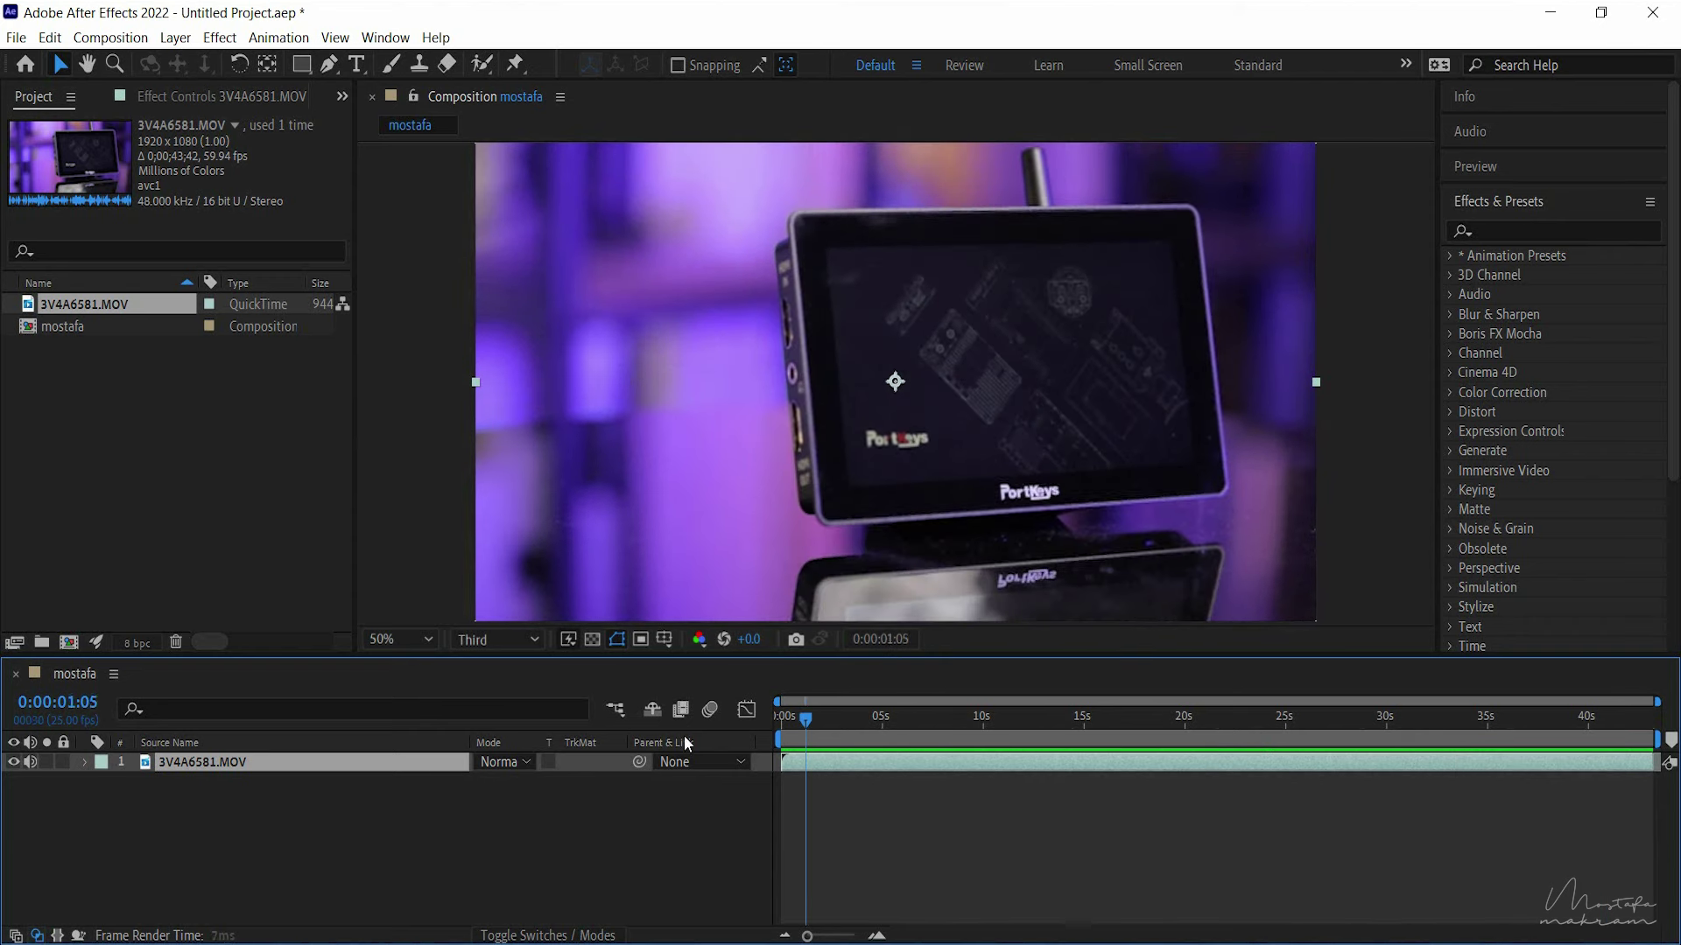
left_click(885, 812)
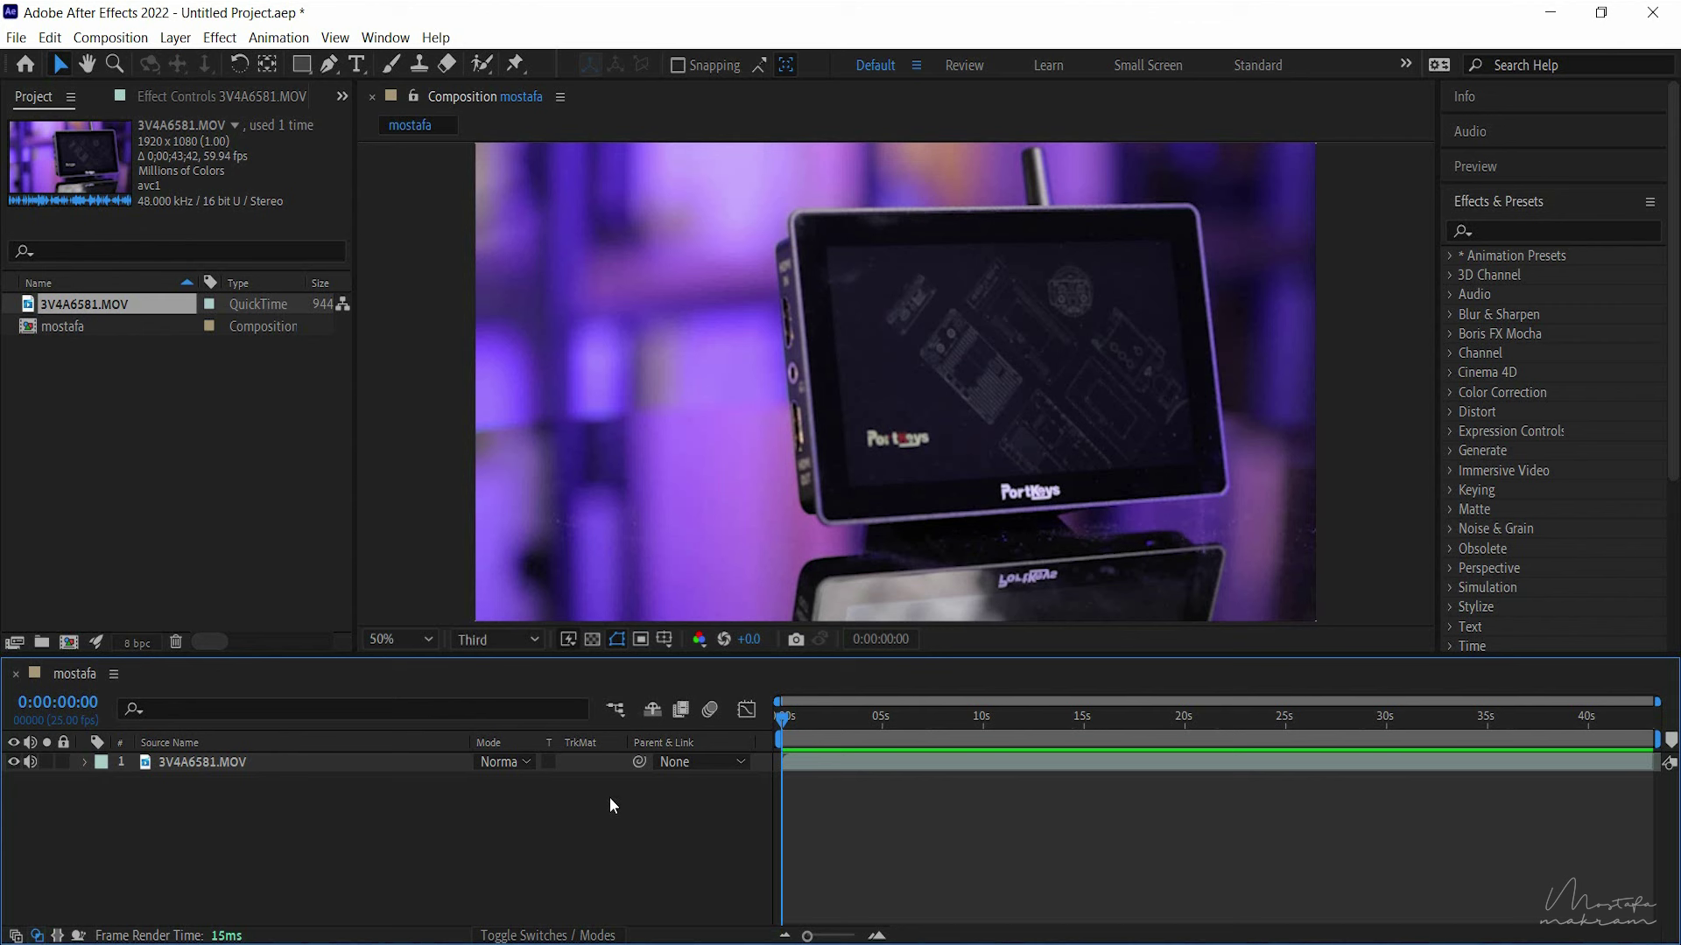
left_click(192, 759)
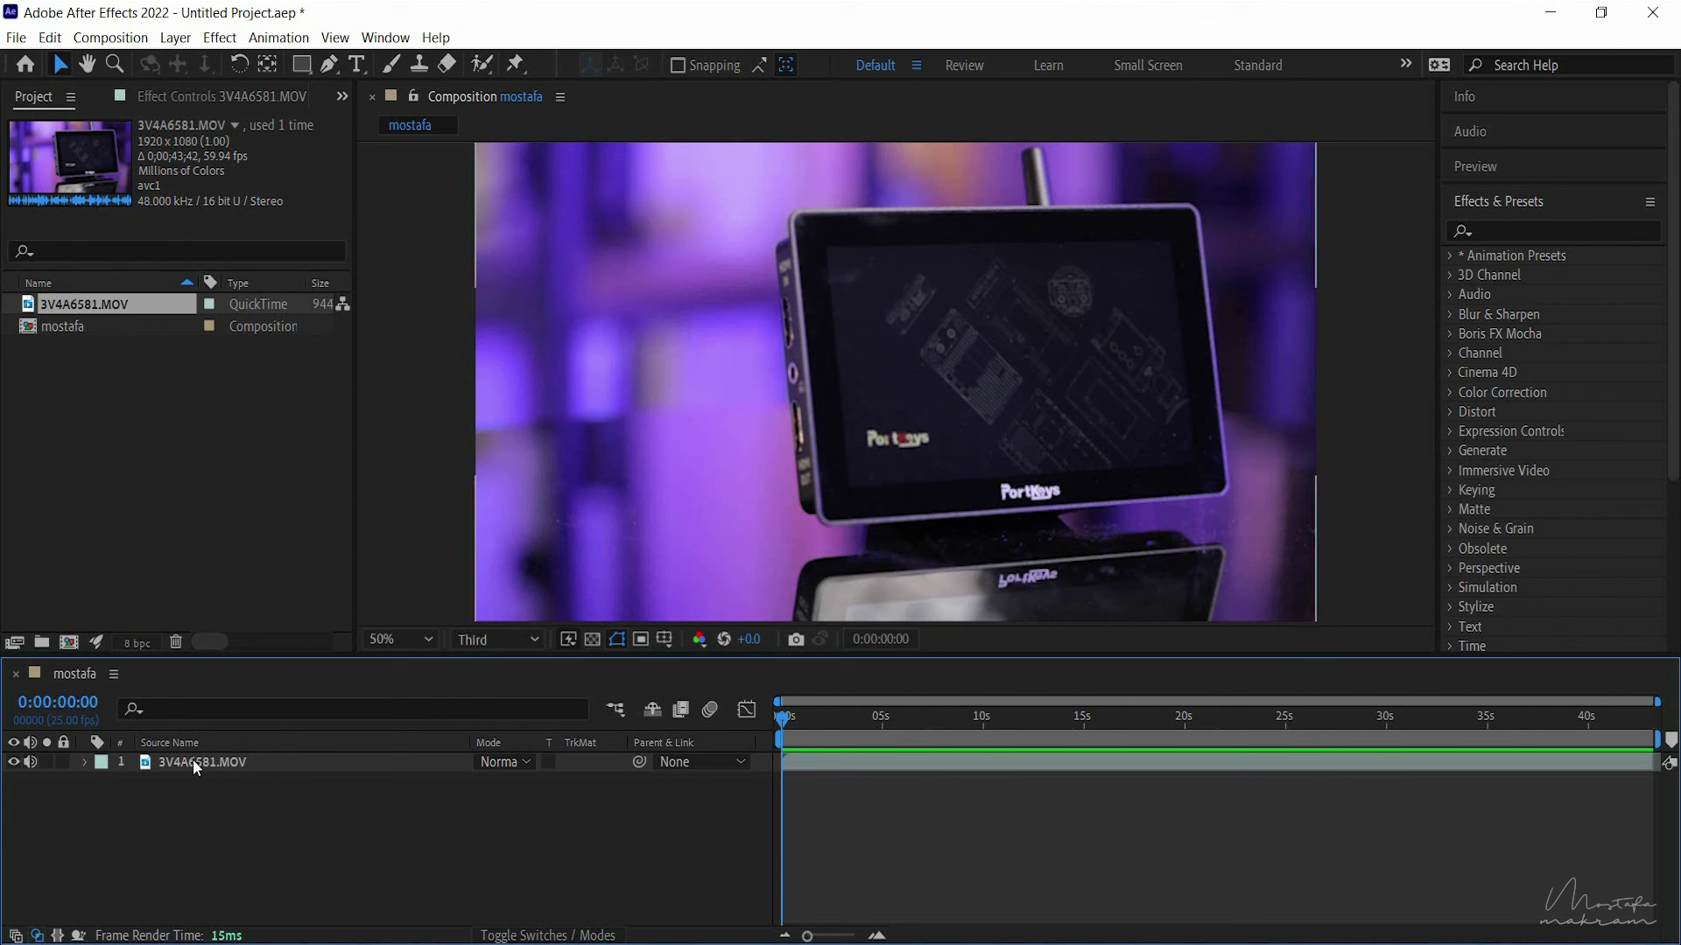
double_click(177, 415)
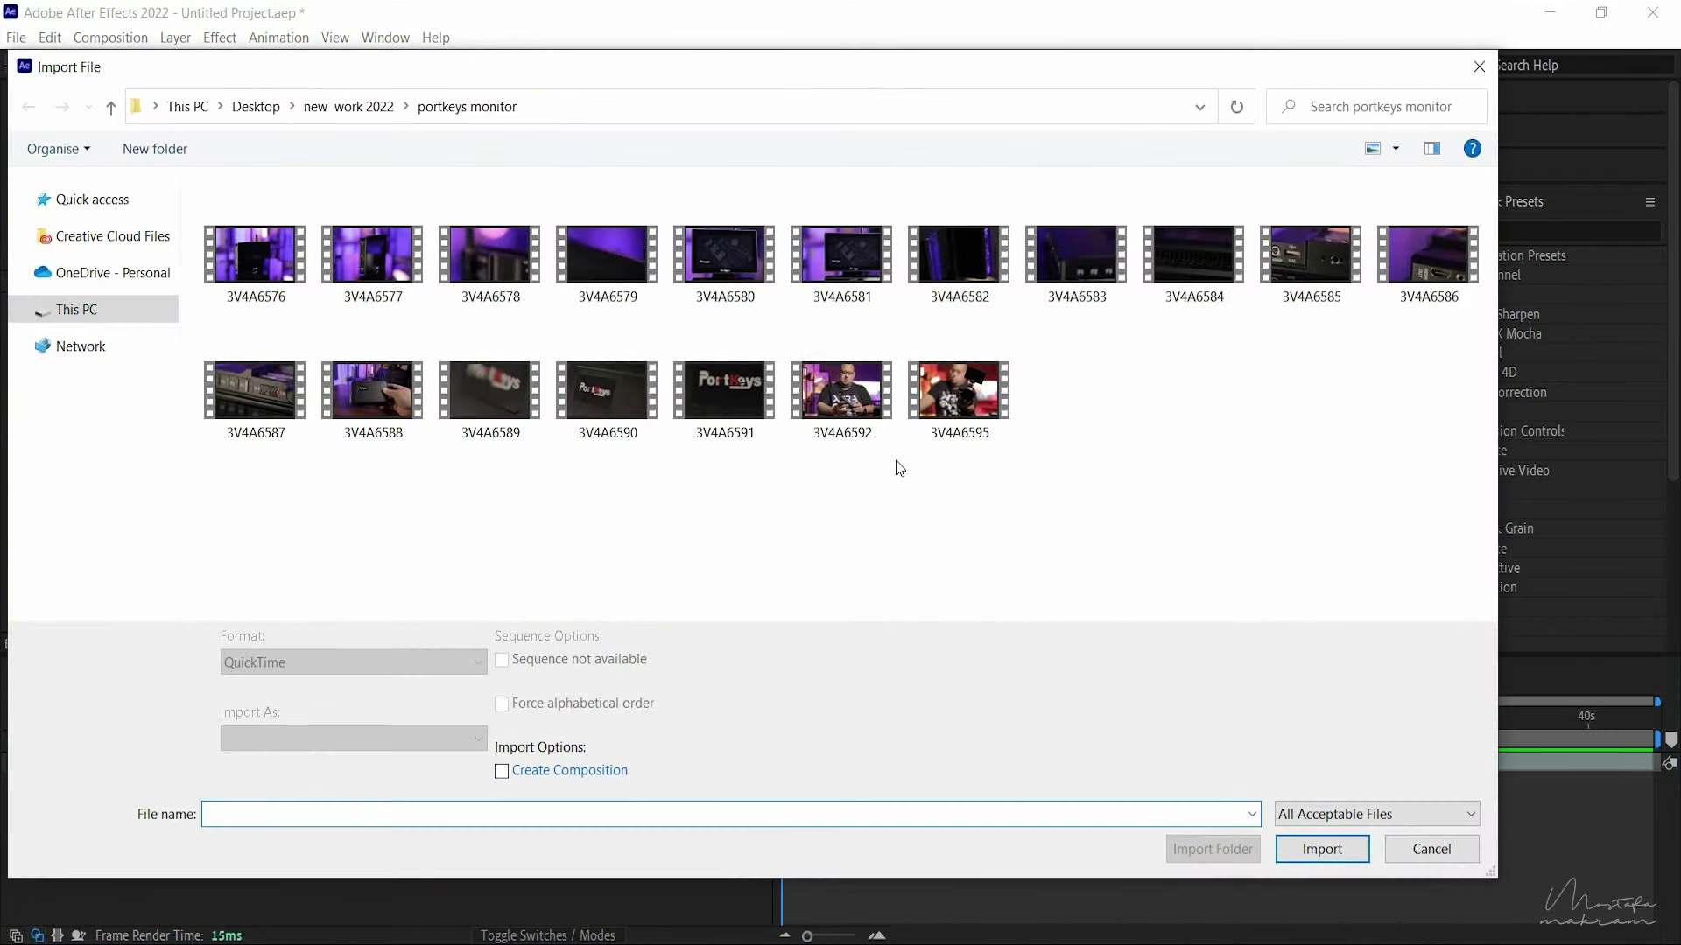
double_click(833, 387)
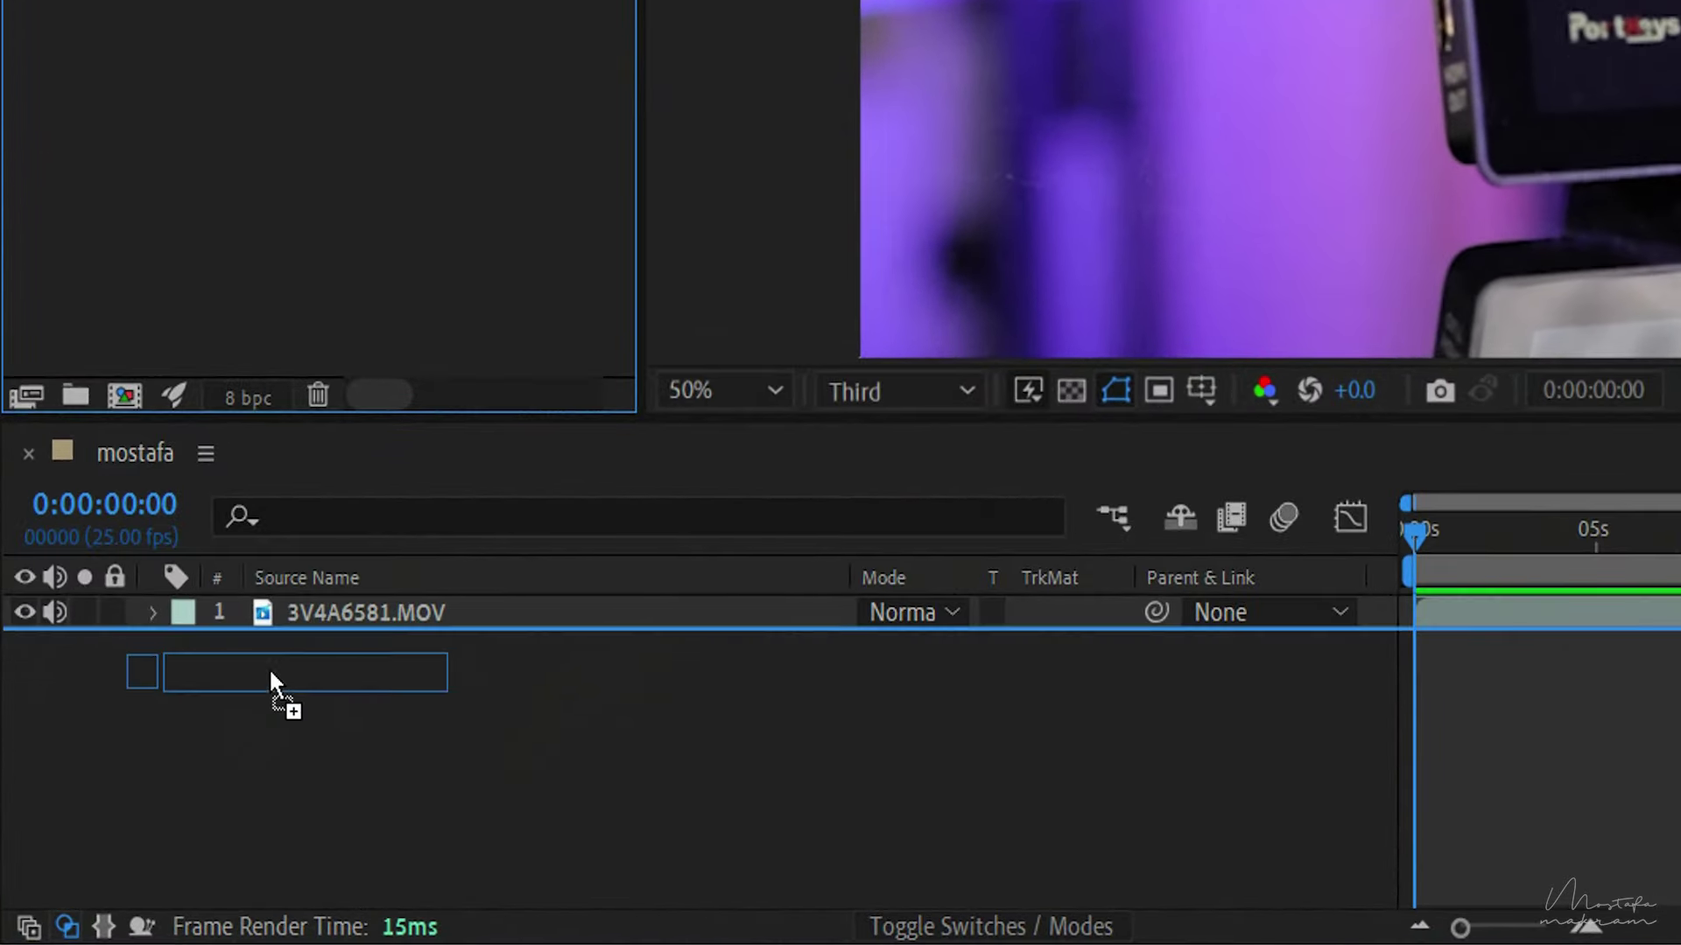
left_click_drag(112, 276, 165, 788)
Step: At about 4 seconds, briefly hide layer 1 to preview the 3V4A6592.MOV clip underneath
left_click(1453, 617)
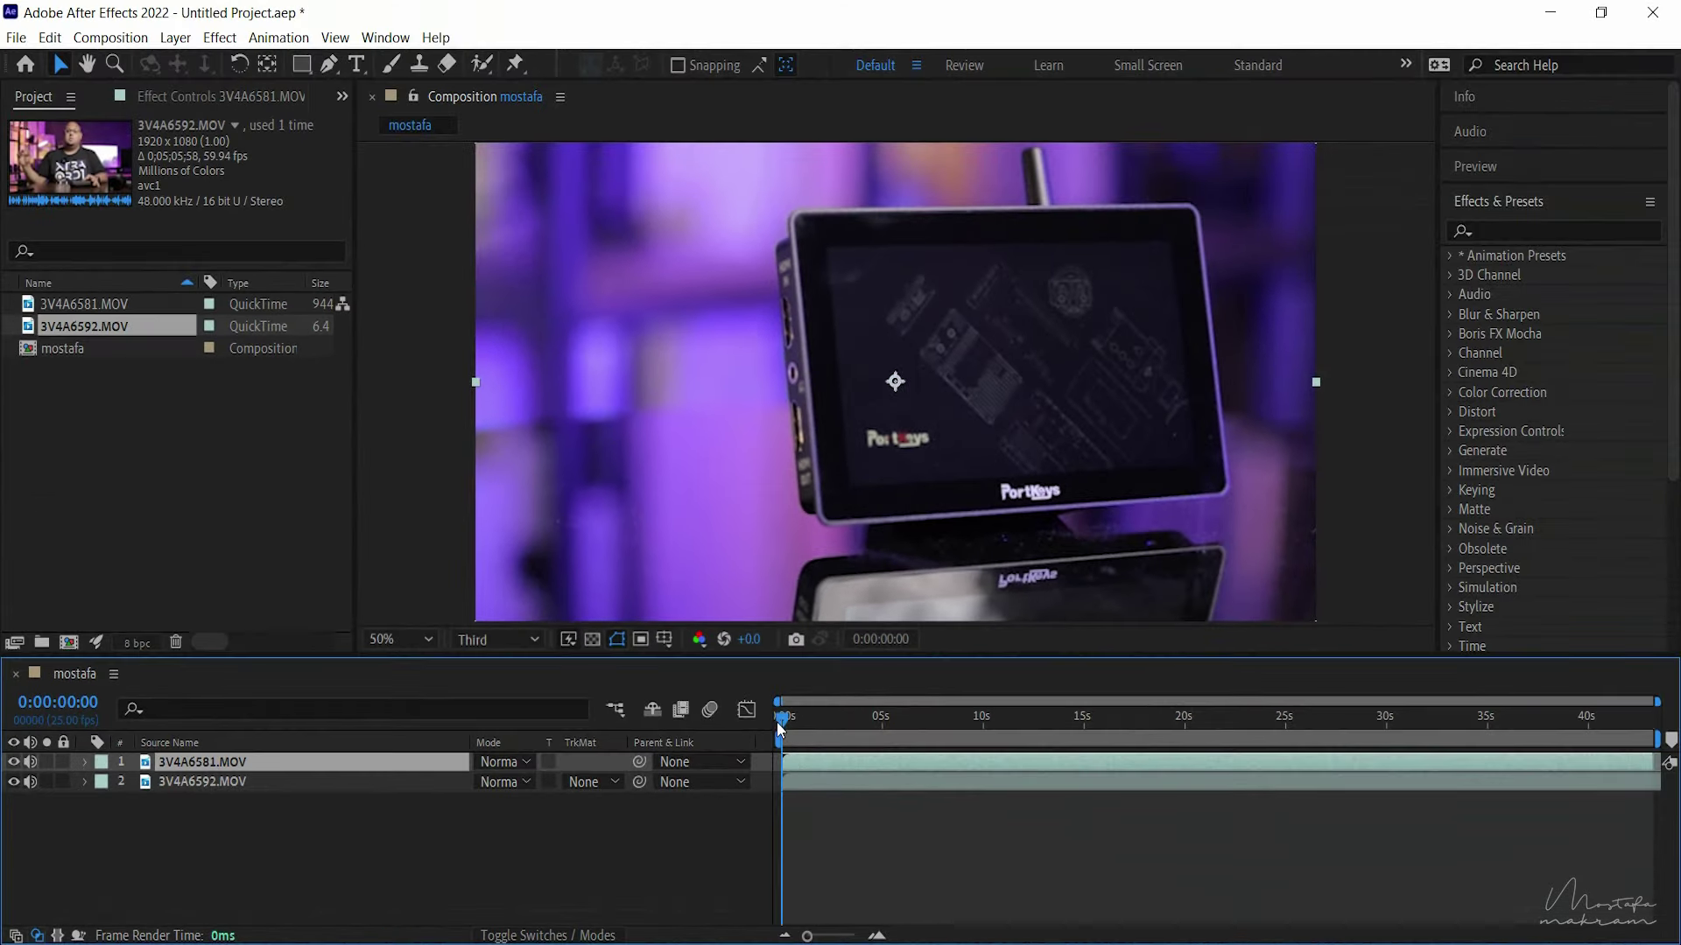
left_click_drag(781, 726, 871, 716)
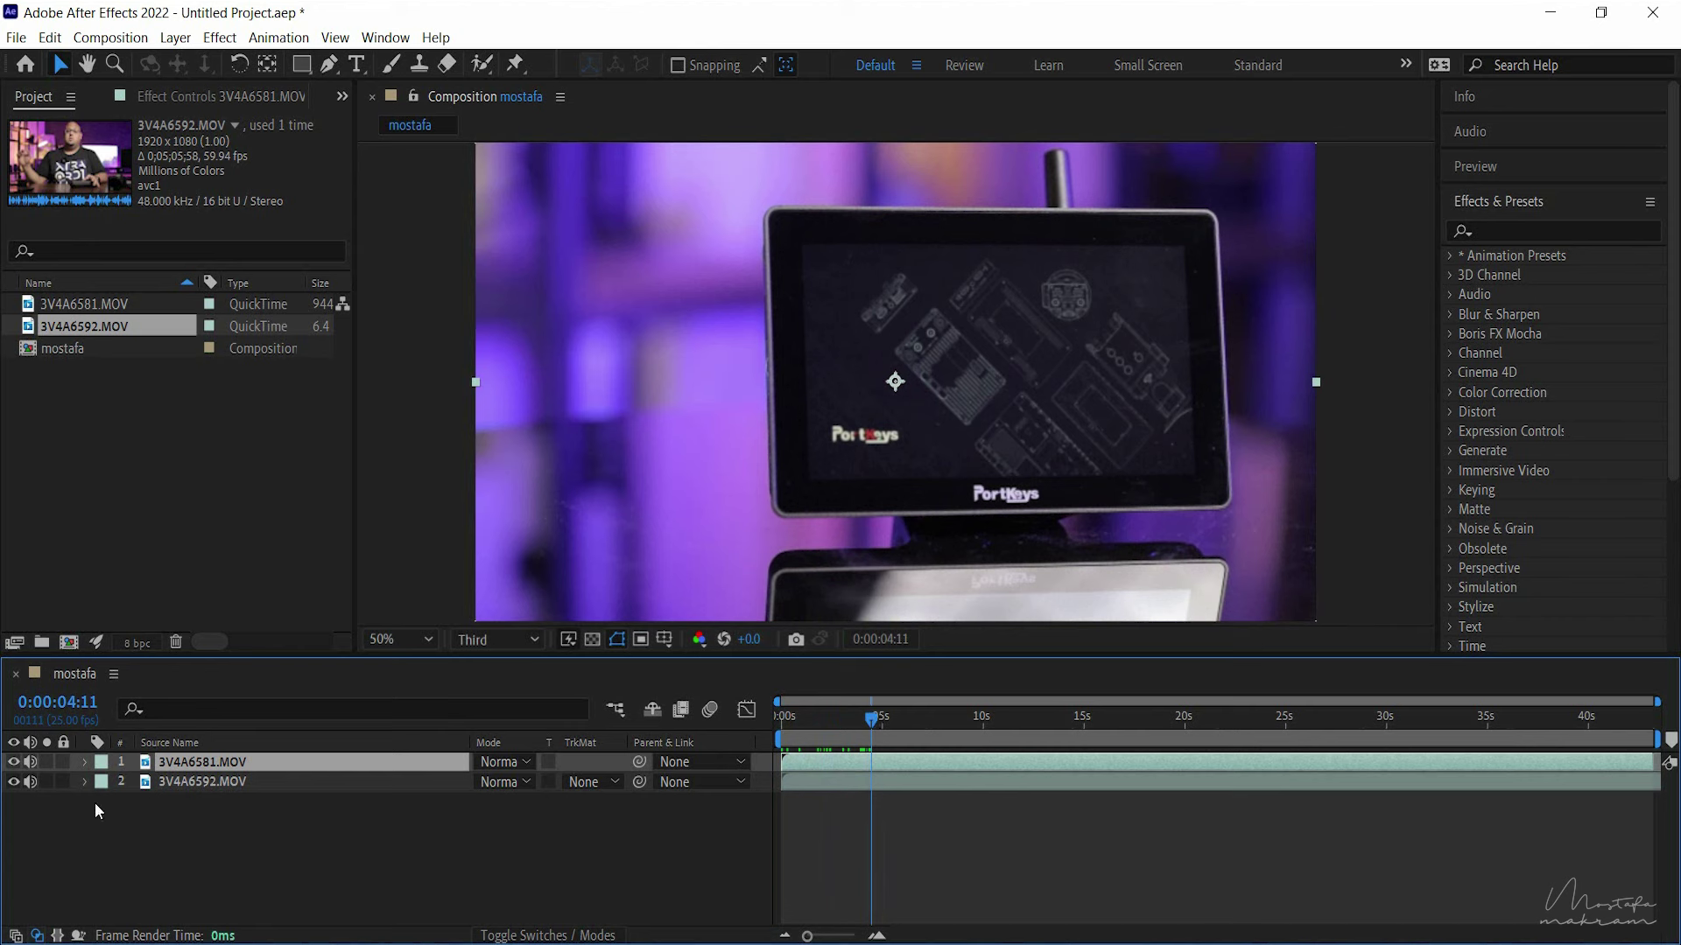
left_click(13, 762)
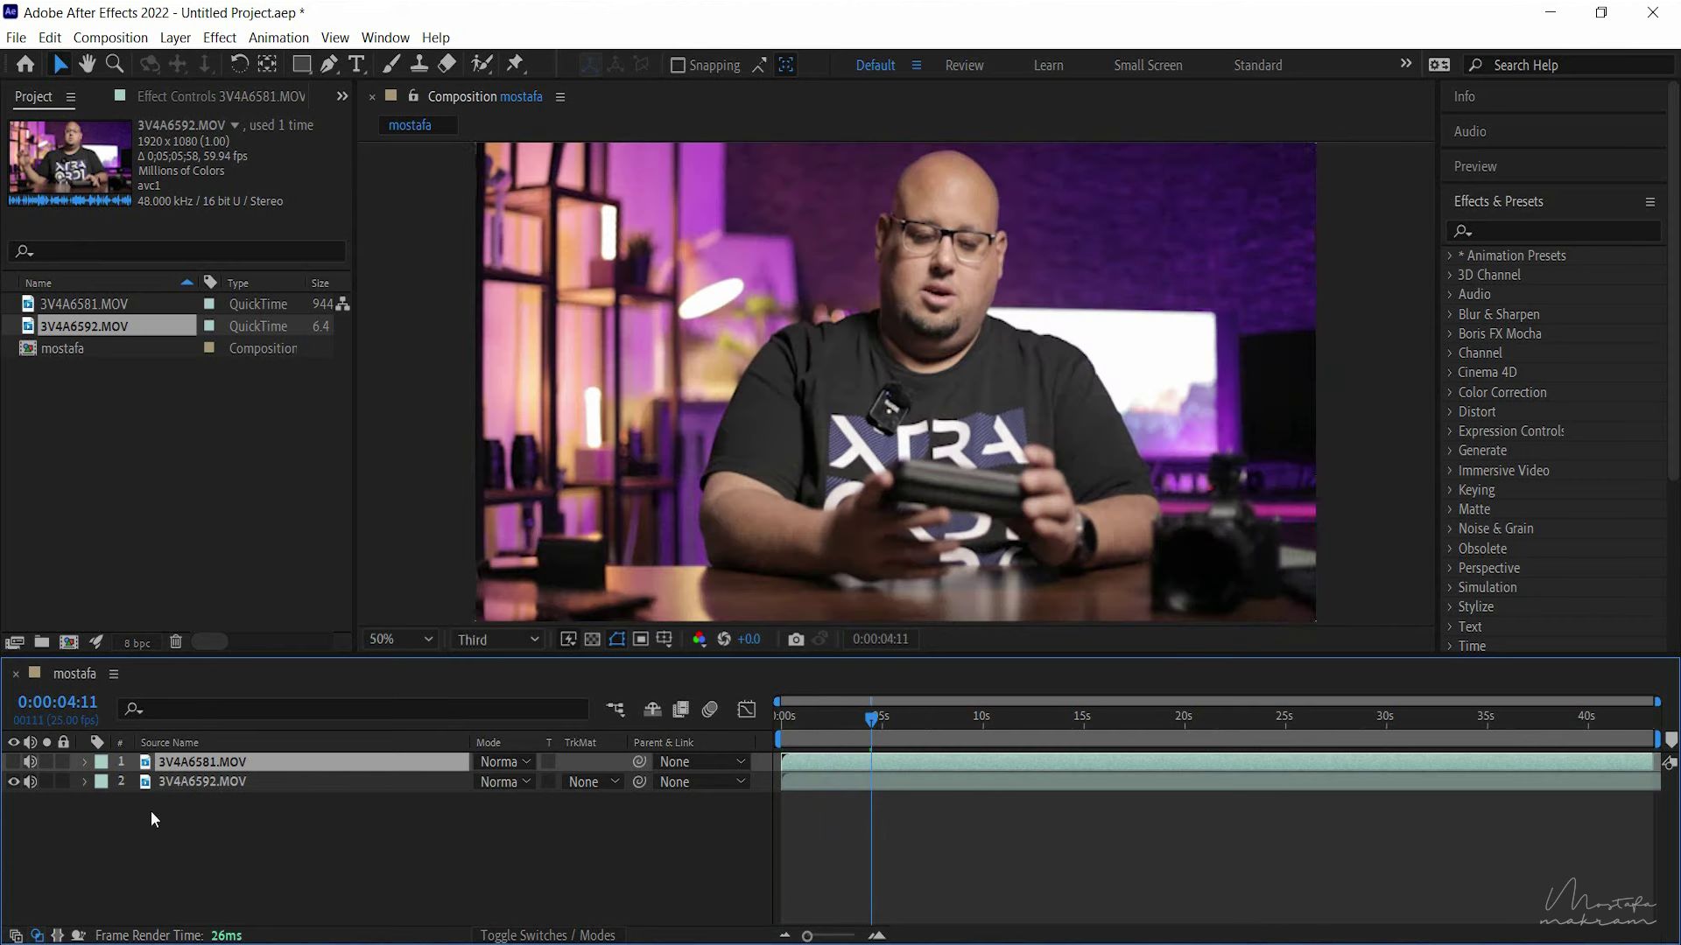
left_click(13, 762)
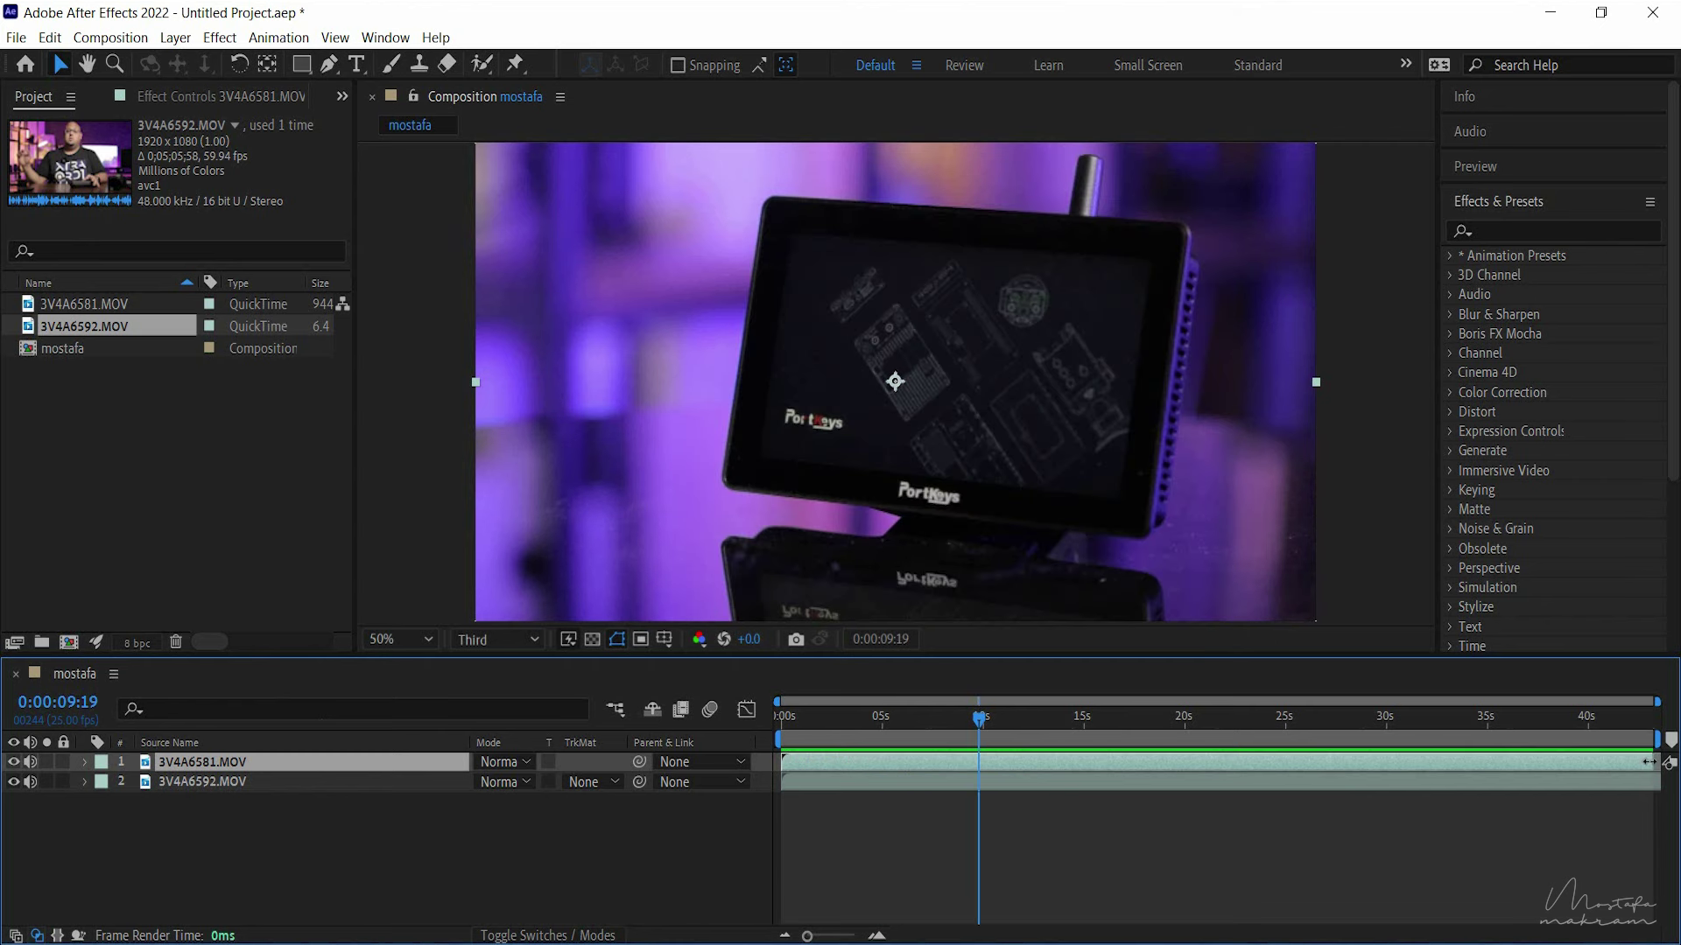
Step: Pull 3V4A6581.MOV's out-point back to about 0:00:09:19 and scrub to review the cut
left_click_drag(1648, 762, 973, 763)
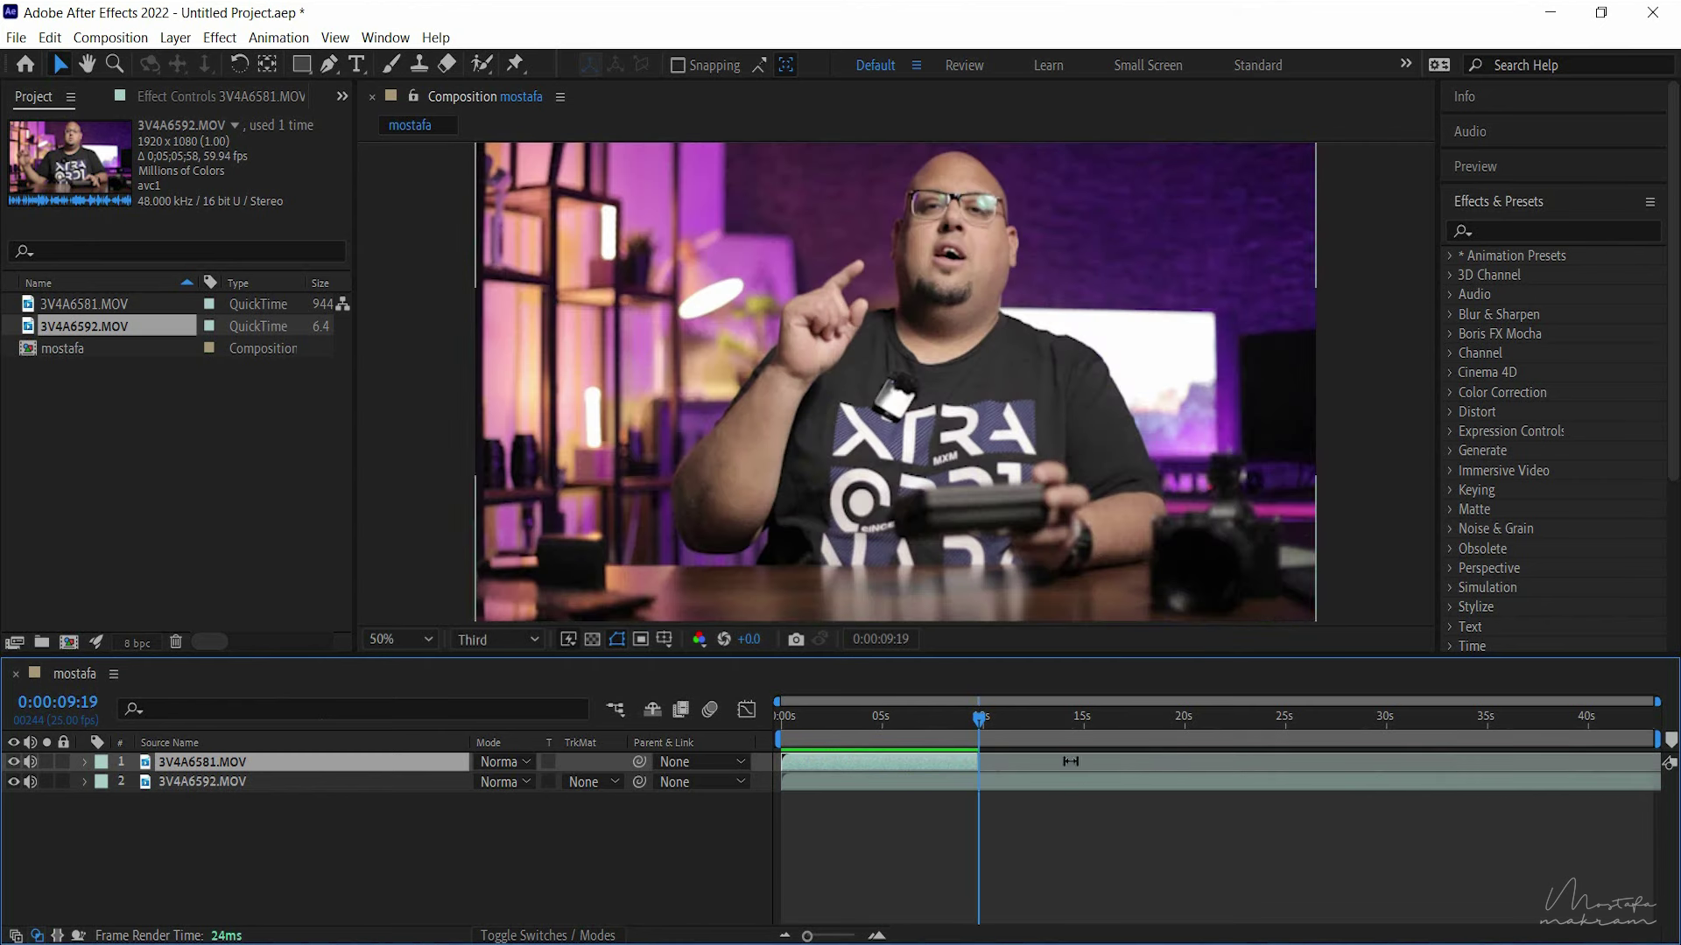
left_click_drag(974, 721, 1093, 721)
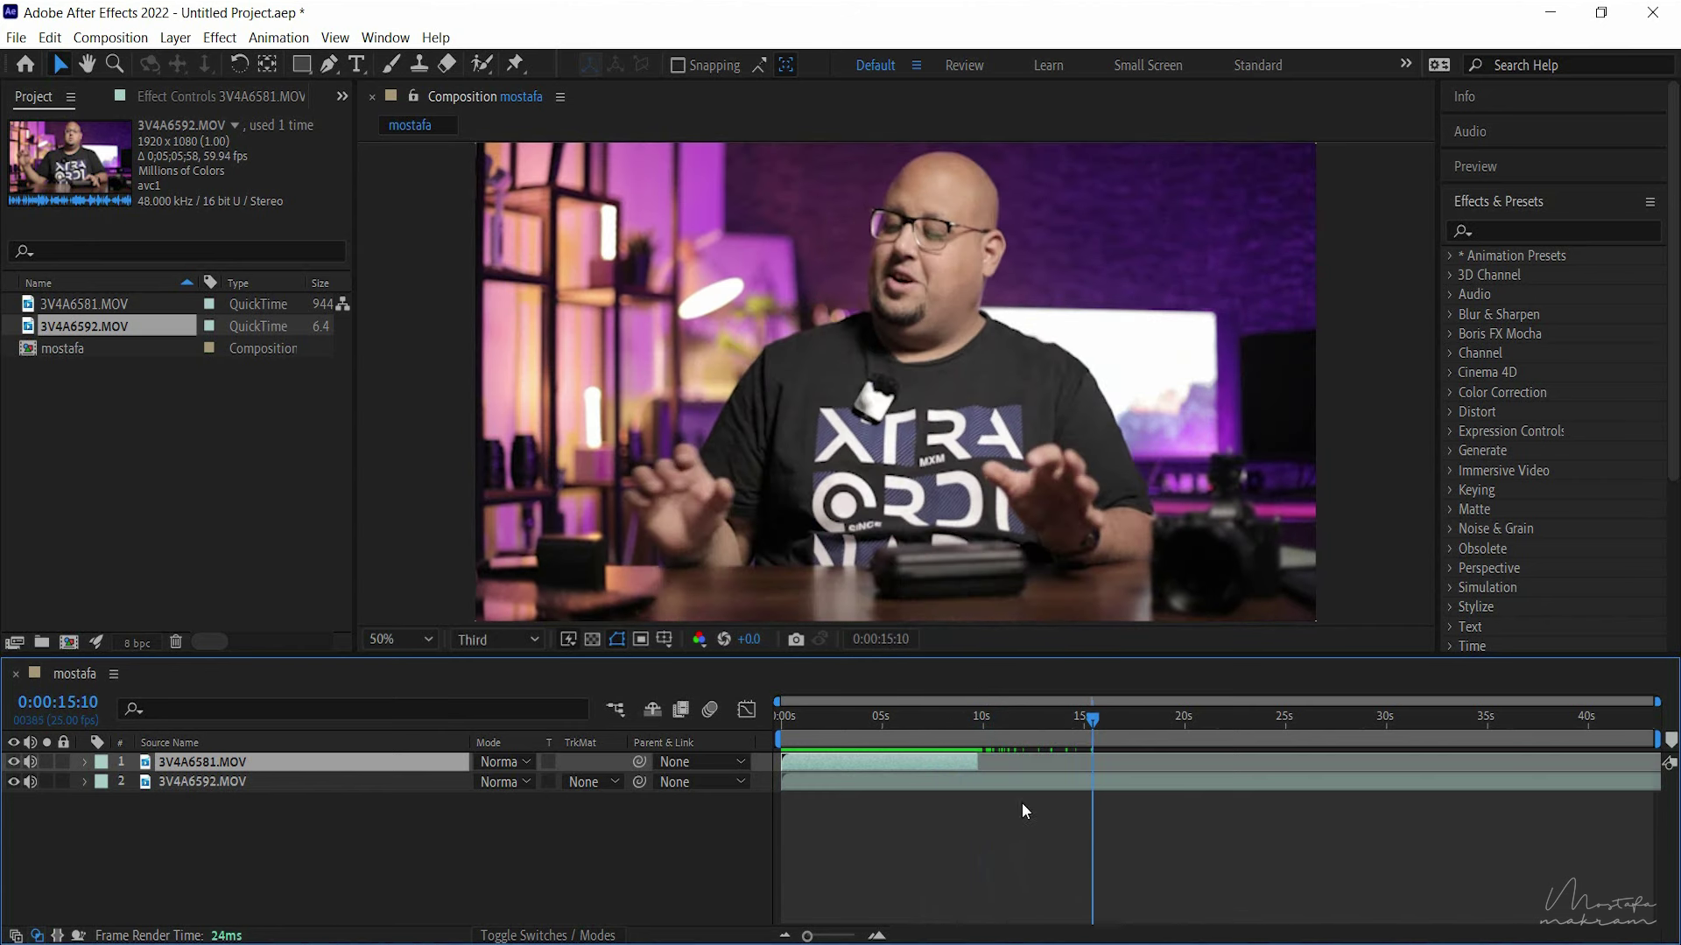
left_click(203, 781)
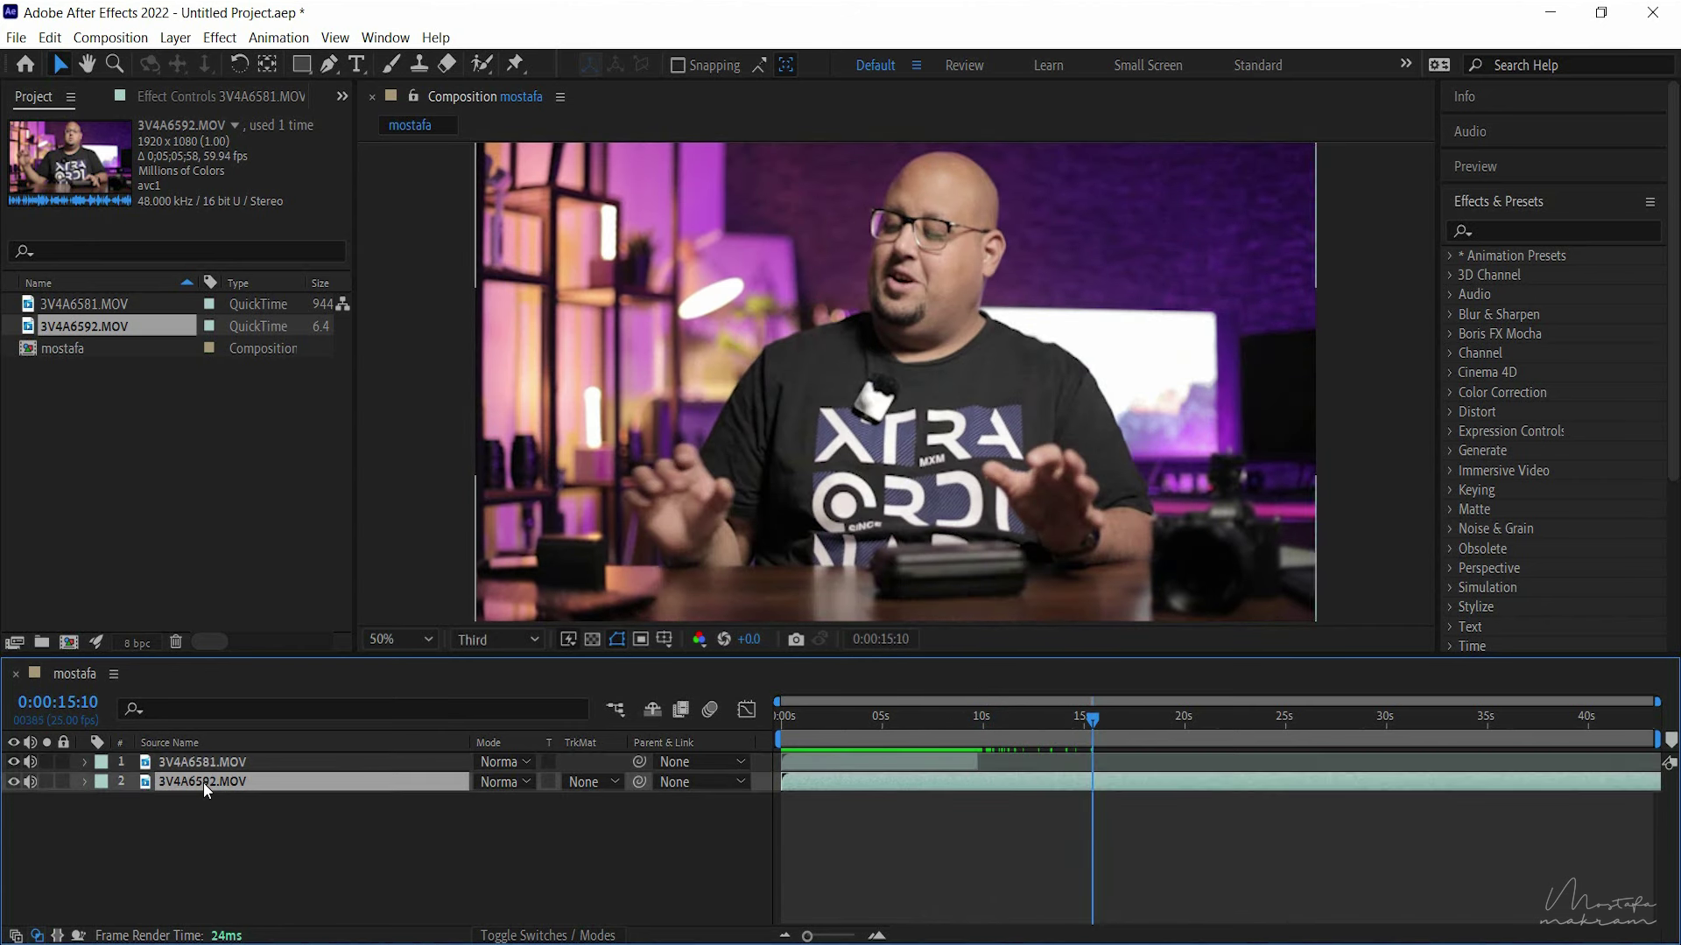
left_click(219, 761)
left_click(220, 784)
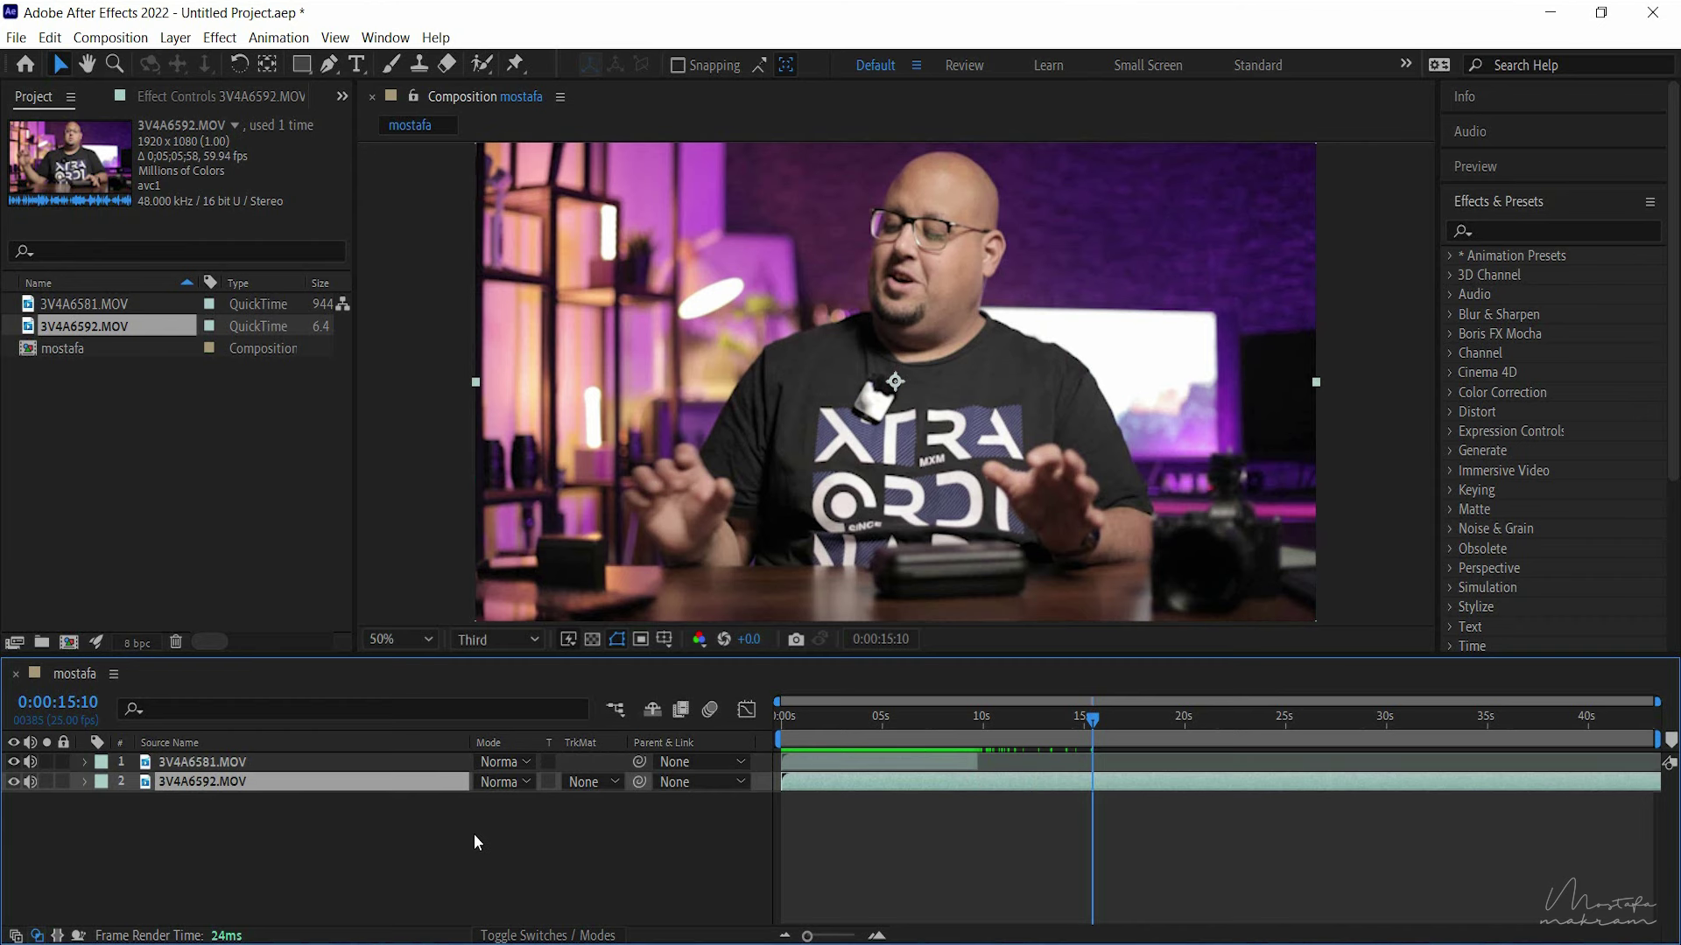
left_click_drag(930, 718, 925, 717)
left_click(567, 856)
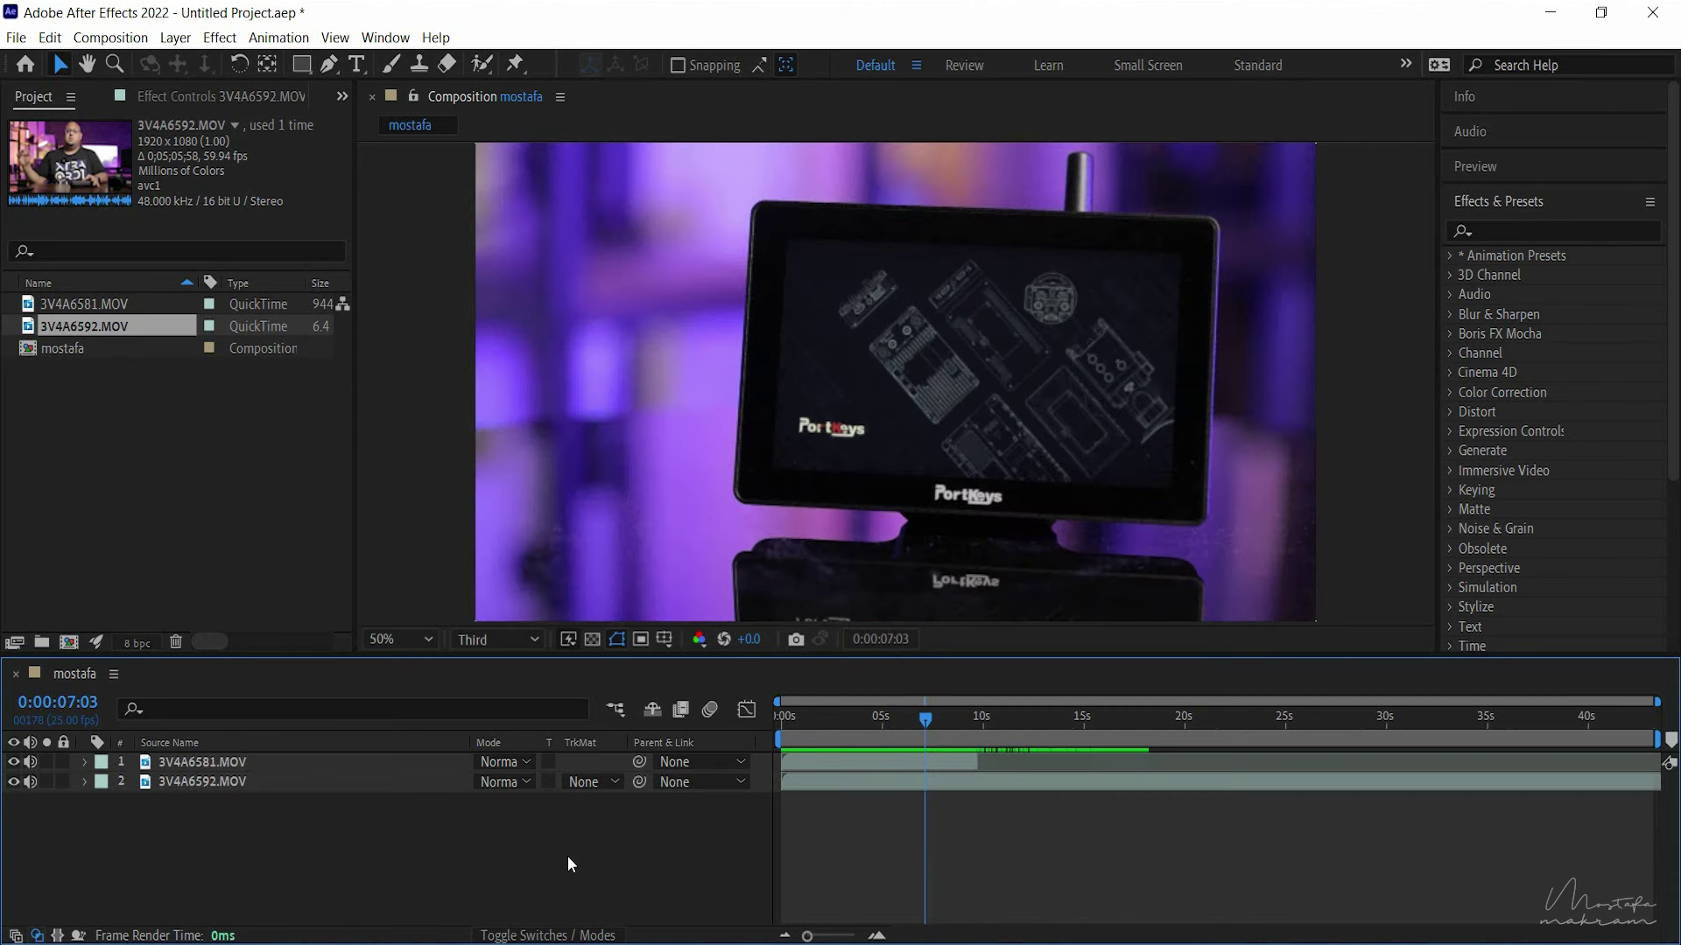